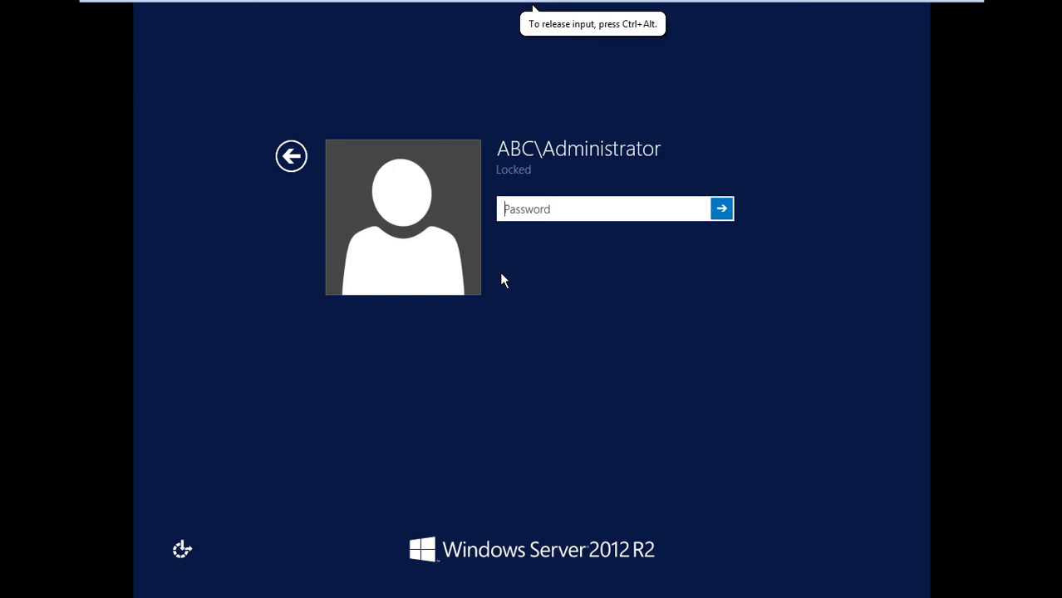
# Sign in to the V1 guest and enable the Ethernet0 adapter on abc.com
pyautogui.write('••••••••')
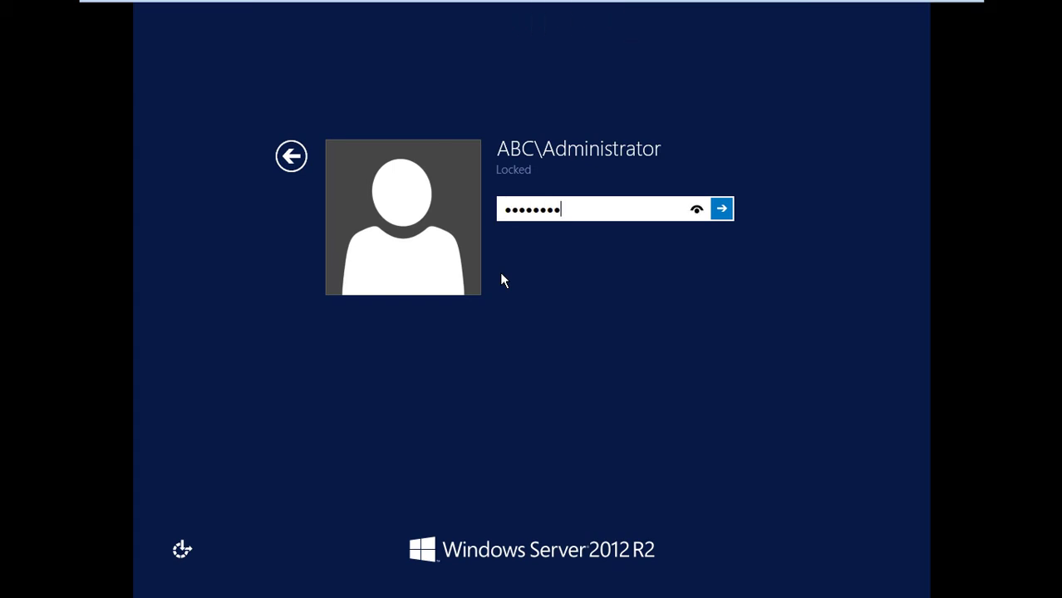
pyautogui.press('Return')
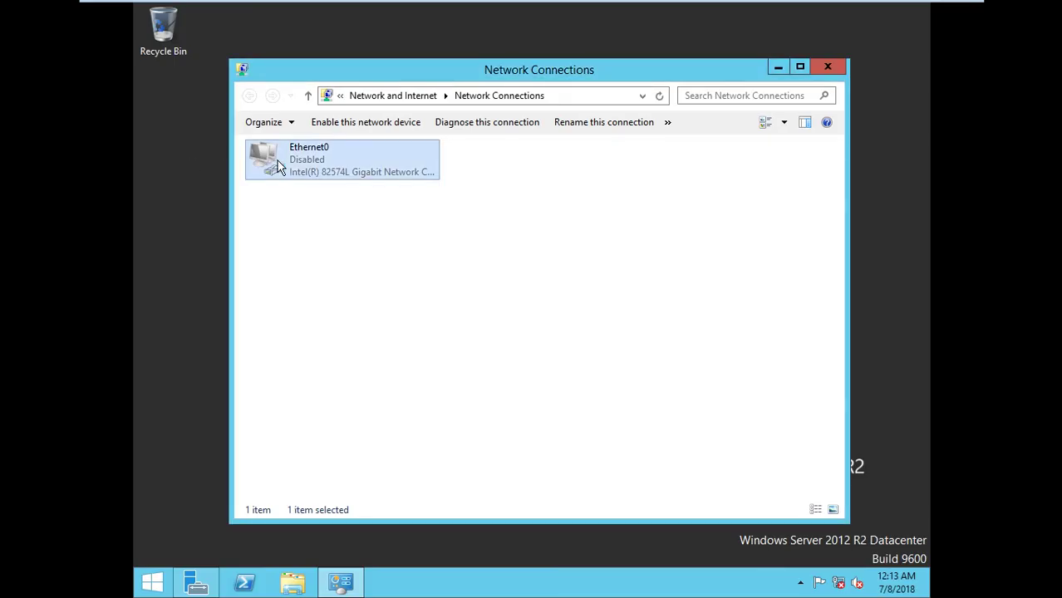
pyautogui.rightClick(280, 166)
pyautogui.click(325, 174)
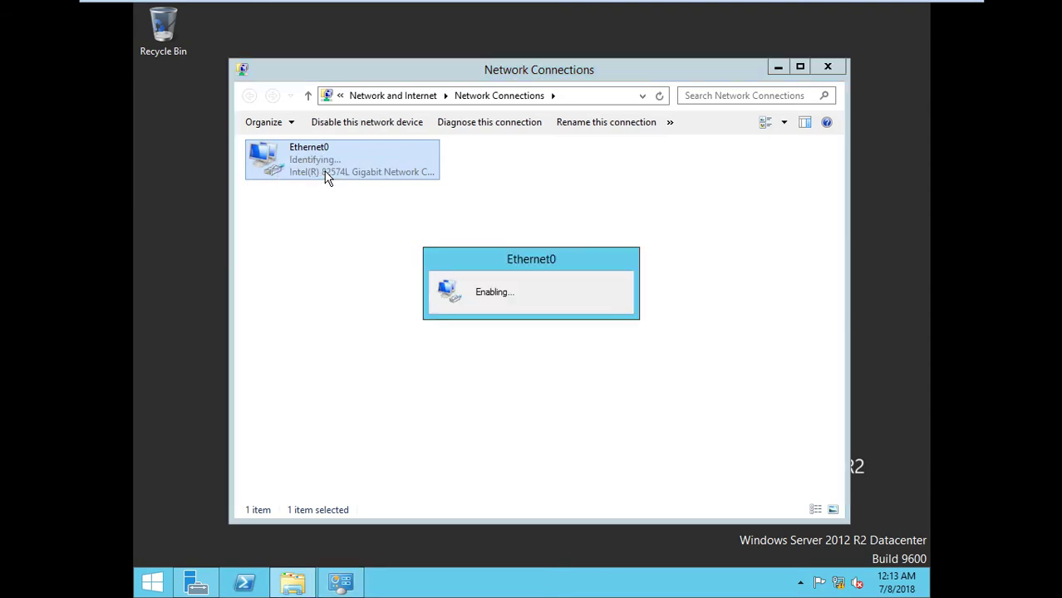
# In V1's General options, select the current name V1 for renaming to DC1
pyautogui.moveTo(403, 7)
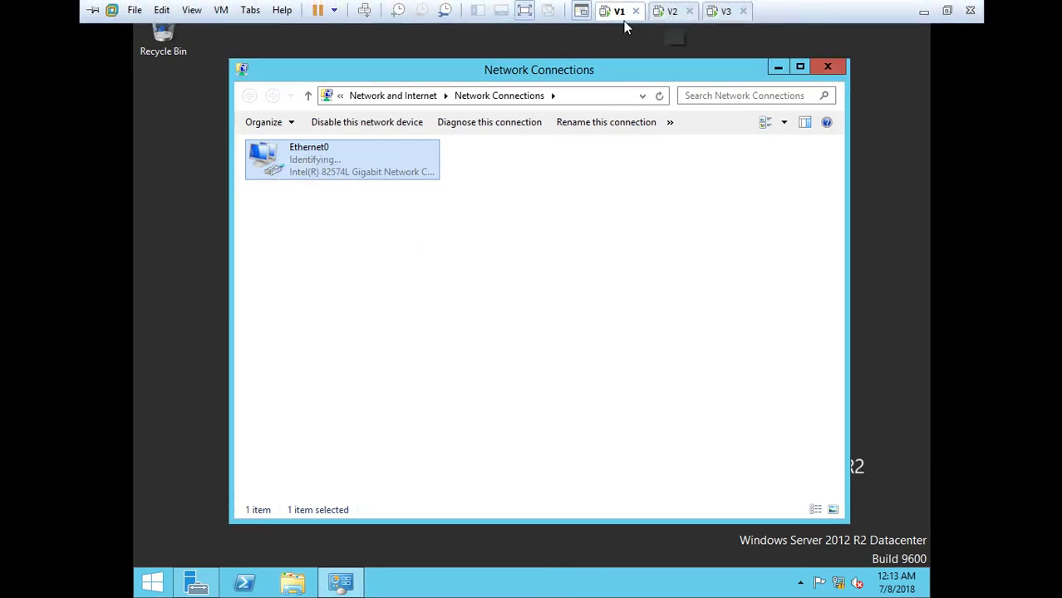
pyautogui.rightClick(625, 20)
pyautogui.click(685, 230)
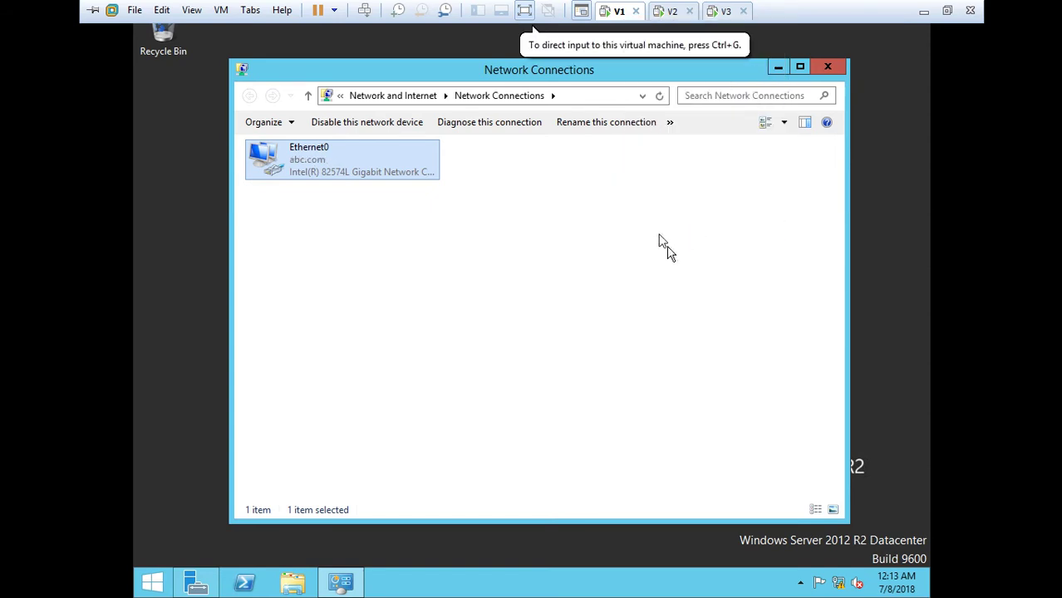
pyautogui.click(342, 94)
pyautogui.moveTo(598, 131); pyautogui.dragTo(523, 134)
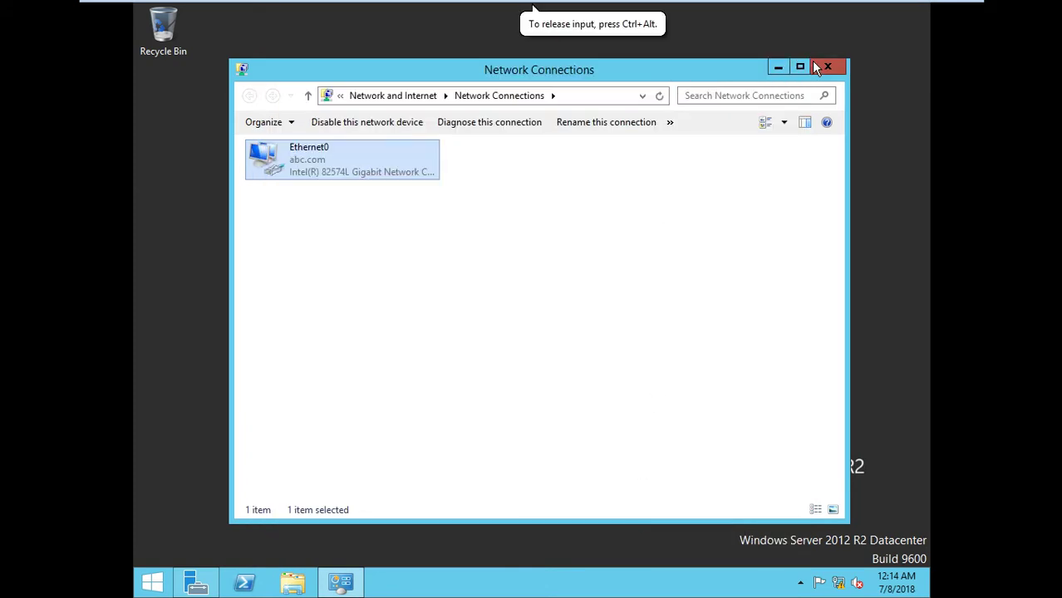
# Close Network Connections and rename the V2 virtual machine to C1
pyautogui.click(826, 65)
pyautogui.click(678, 14)
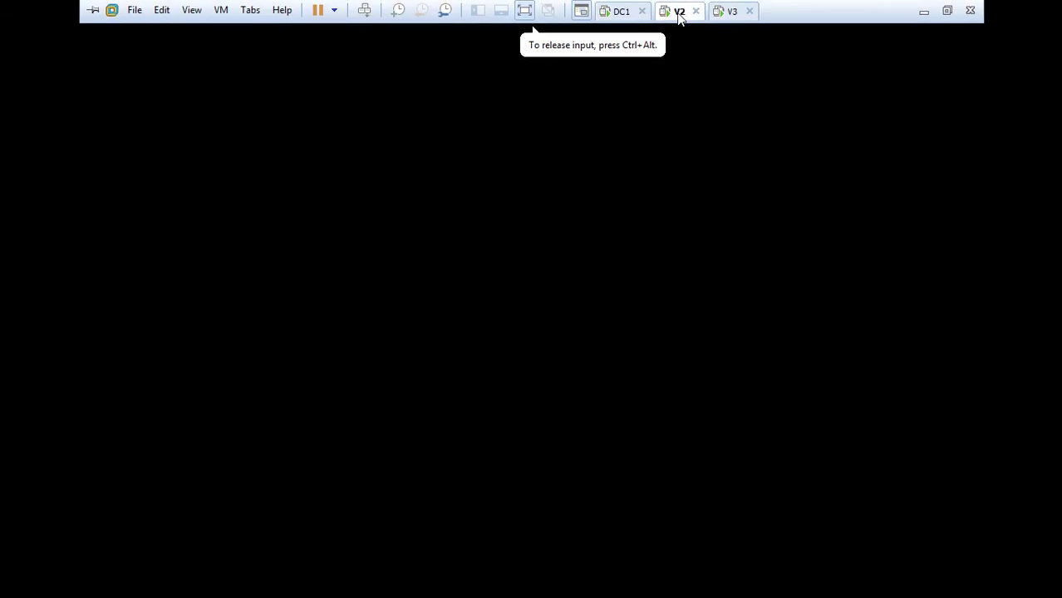
pyautogui.rightClick(679, 16)
pyautogui.click(722, 225)
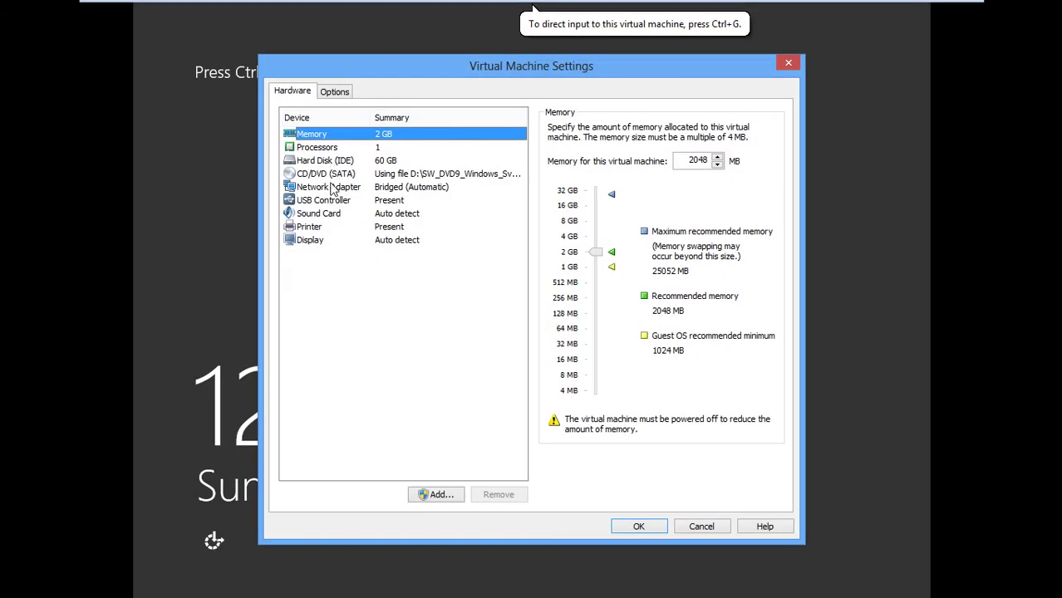
pyautogui.click(335, 92)
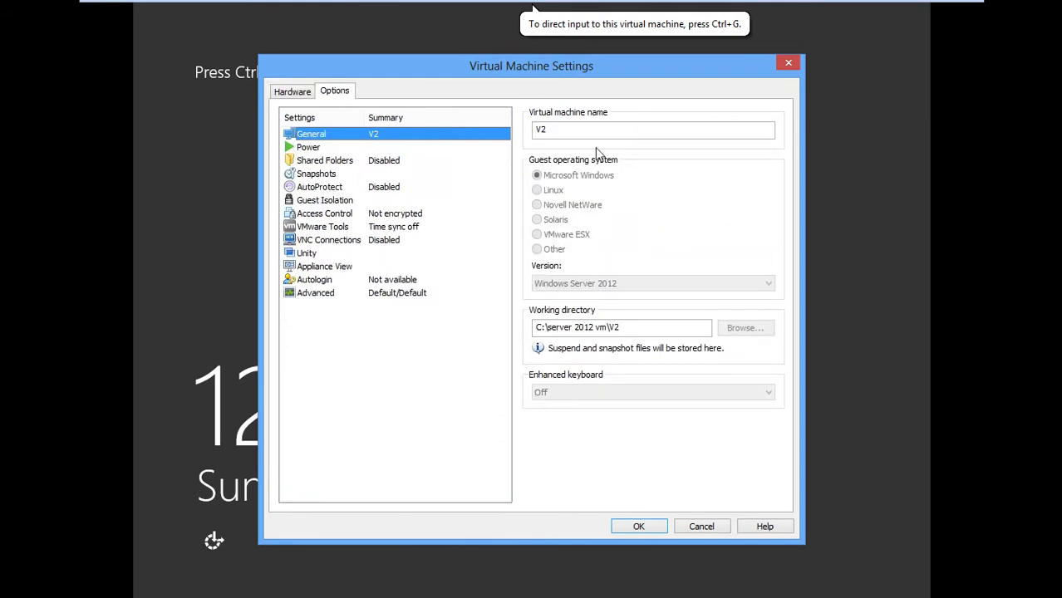
pyautogui.moveTo(555, 136); pyautogui.dragTo(528, 137)
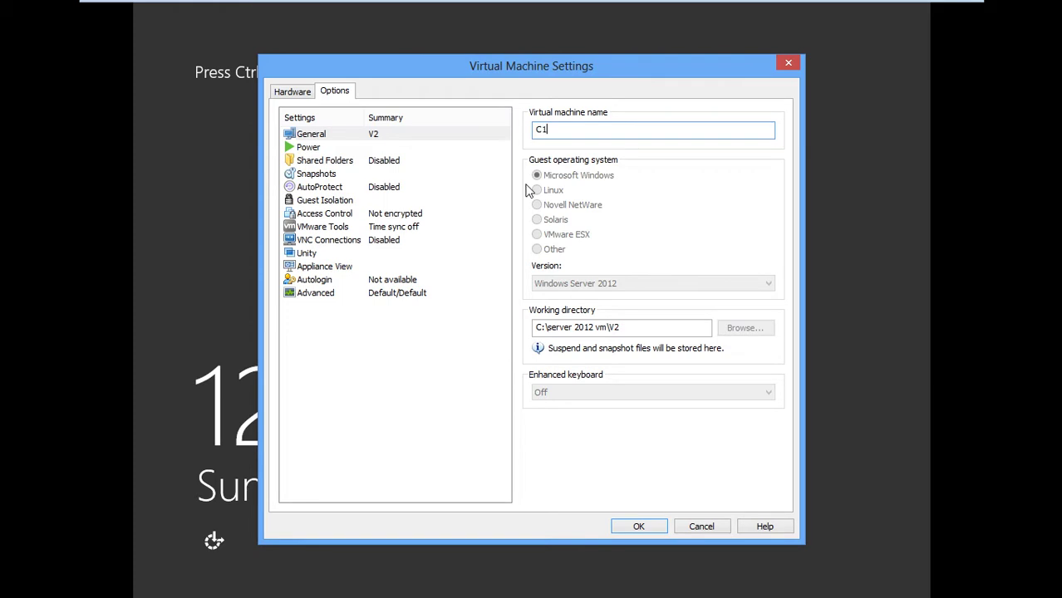
pyautogui.click(641, 527)
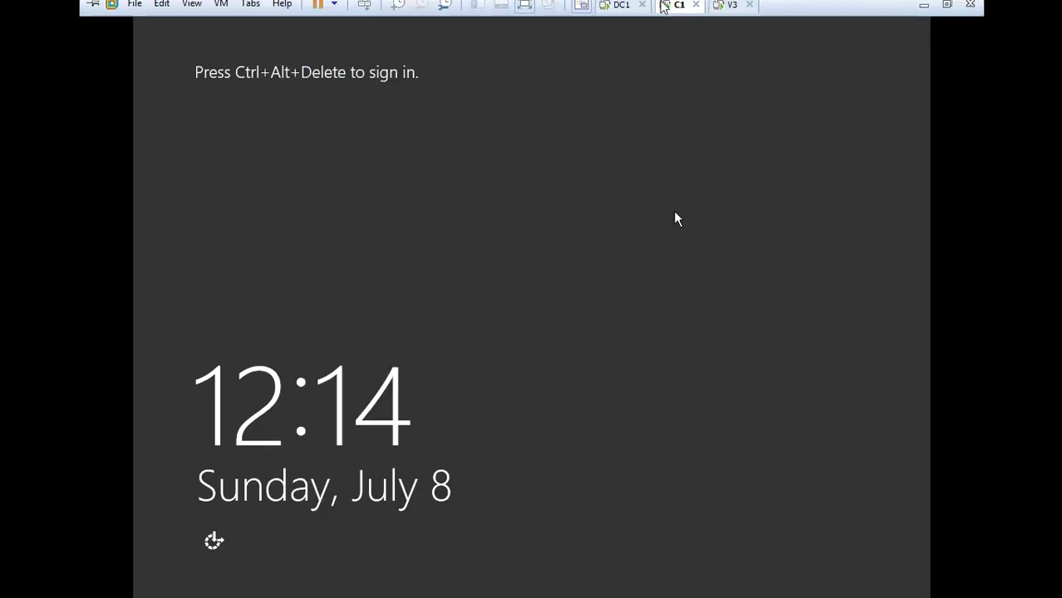
# Rename the V3 virtual machine to C2
pyautogui.click(732, 6)
pyautogui.rightClick(737, 17)
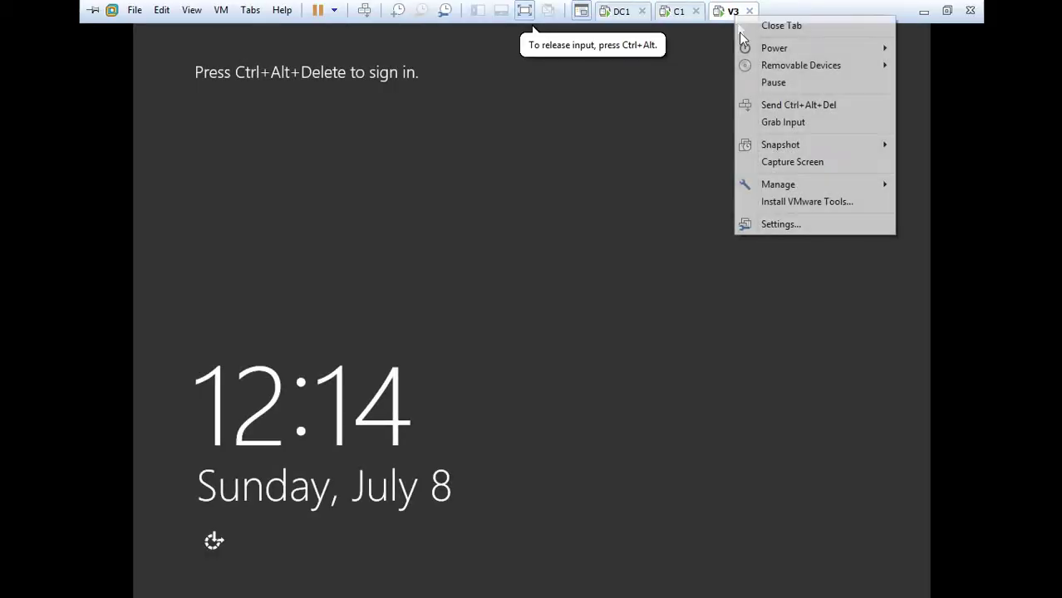
pyautogui.click(803, 231)
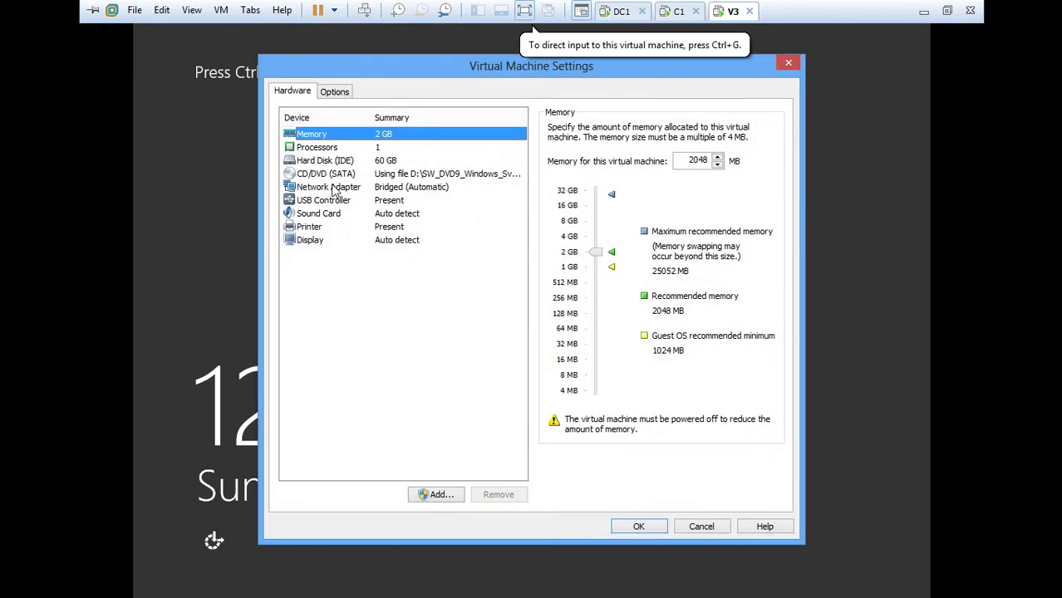
pyautogui.click(326, 91)
pyautogui.click(576, 133)
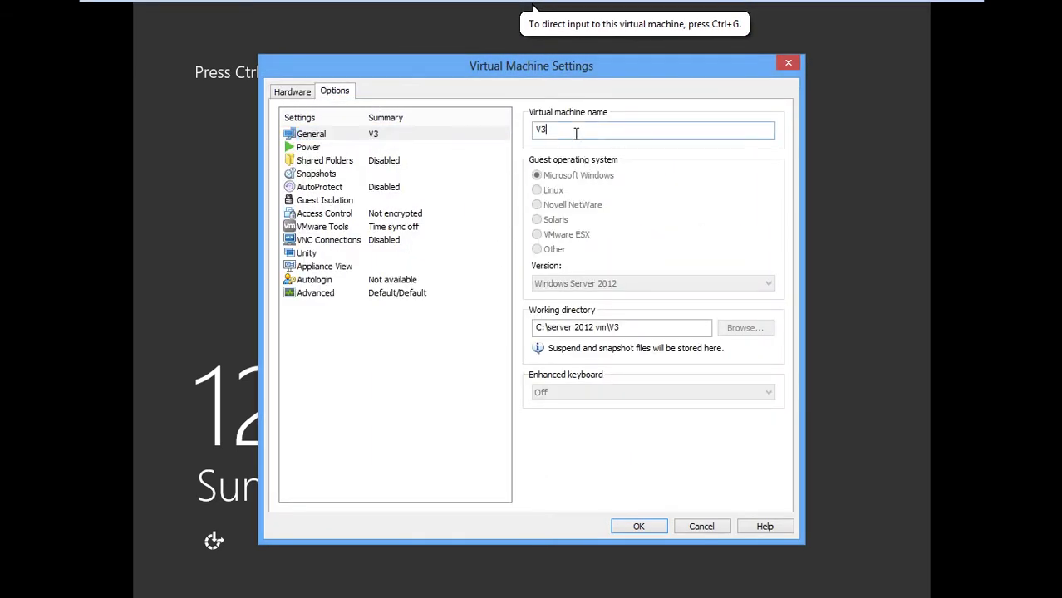
pyautogui.moveTo(576, 133); pyautogui.dragTo(452, 139)
pyautogui.write('C2')
pyautogui.click(619, 527)
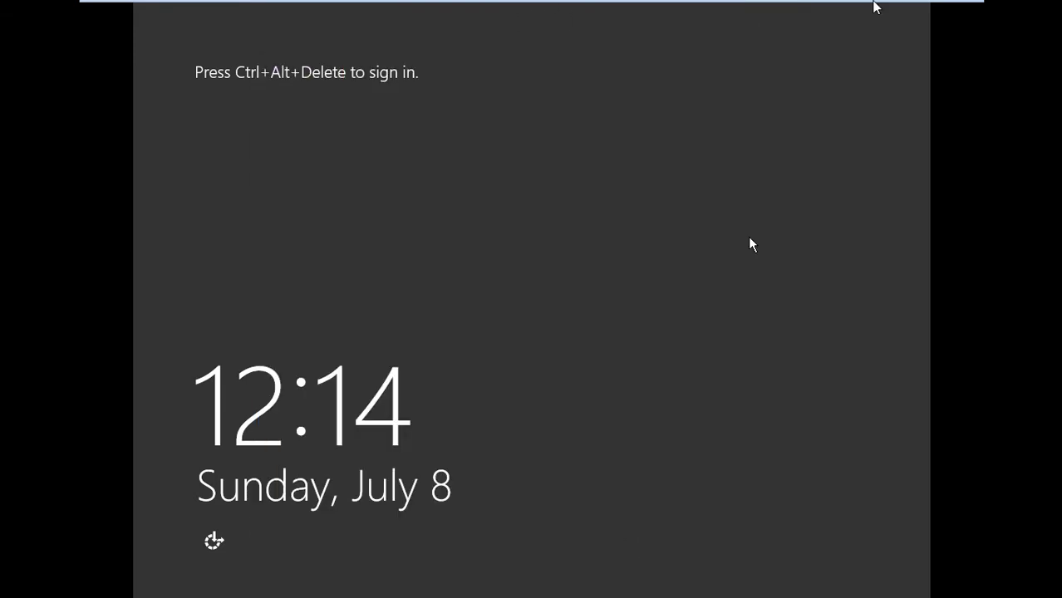
pyautogui.moveTo(874, 6)
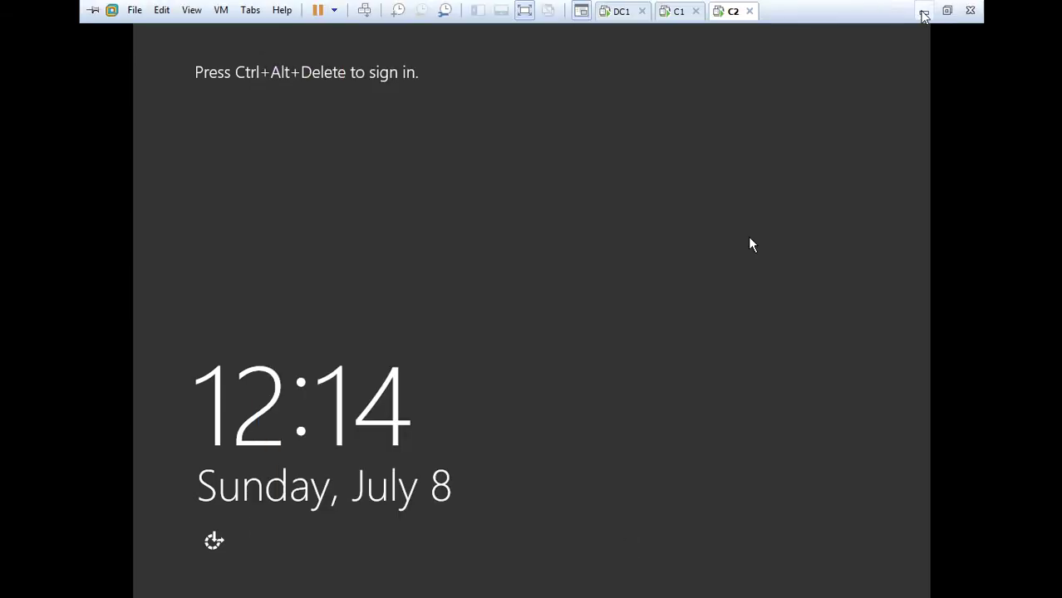
# Browse to C:\server 2012 vm\V4 and open V4.vmx in VMware Workstation
pyautogui.click(924, 12)
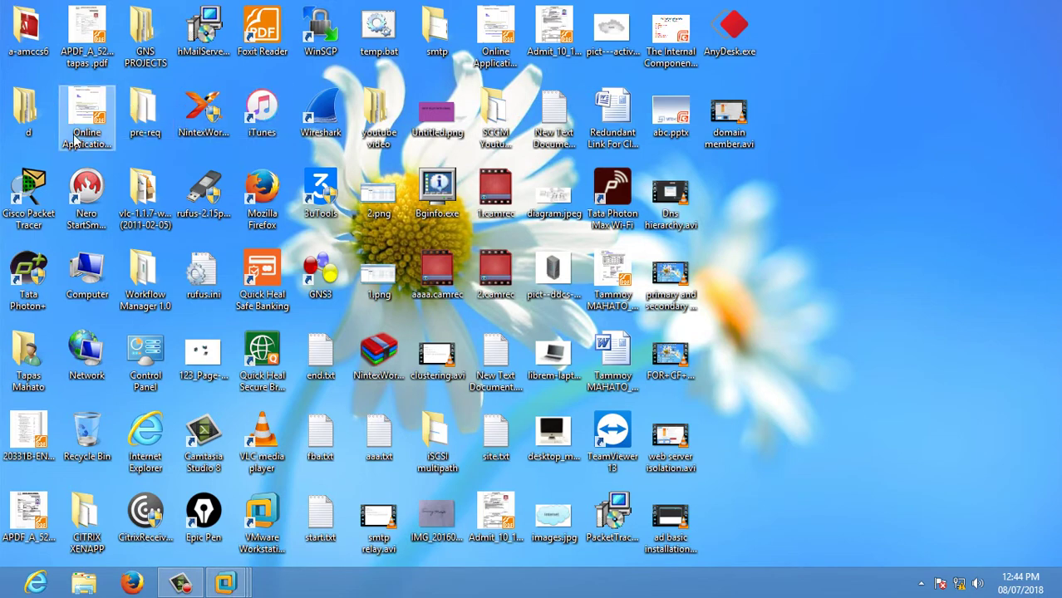
pyautogui.doubleClick(87, 270)
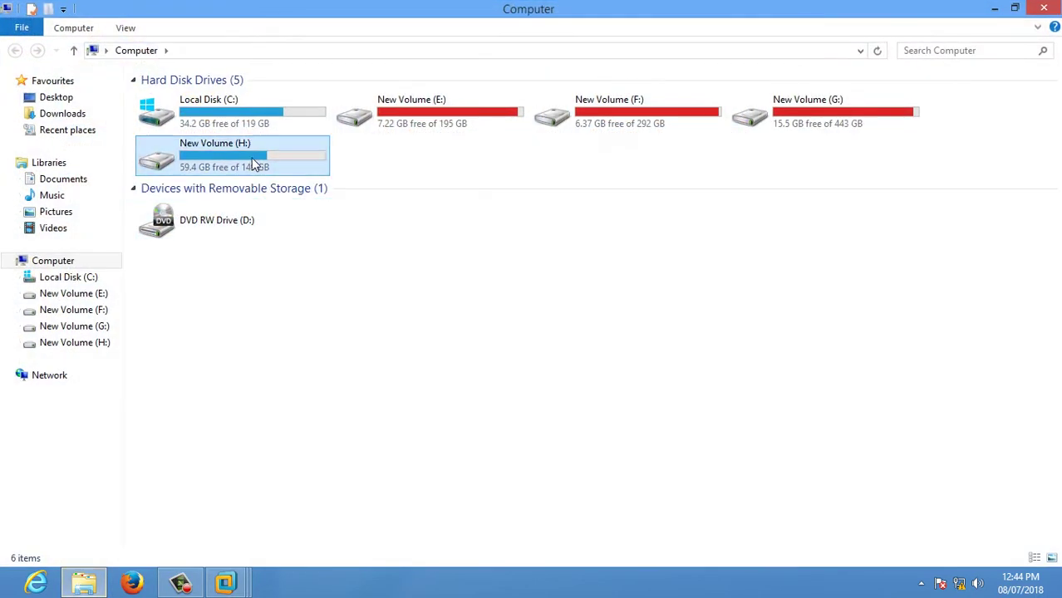
pyautogui.doubleClick(258, 163)
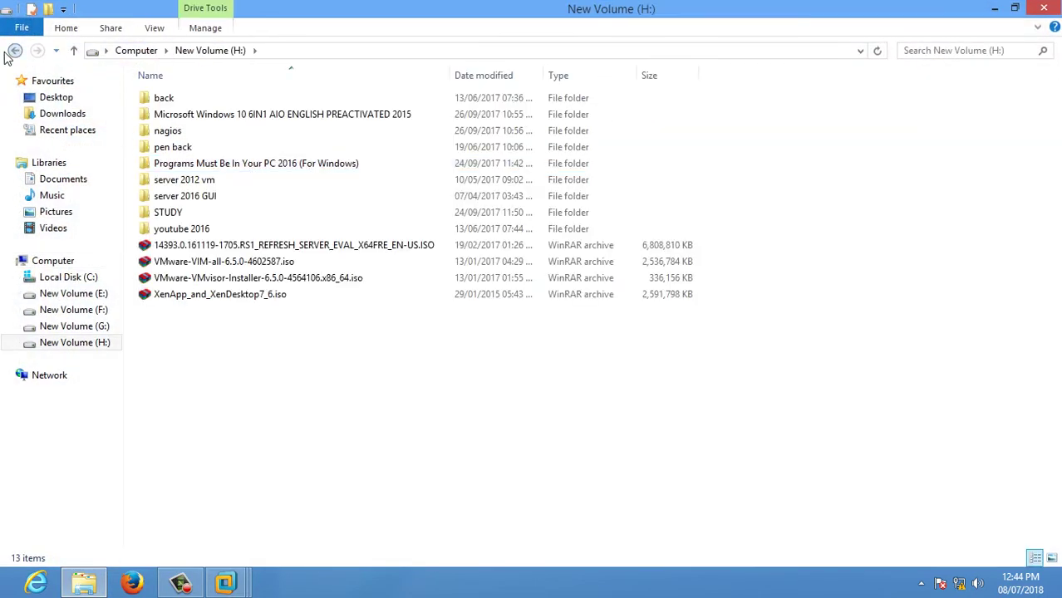
pyautogui.click(14, 51)
pyautogui.doubleClick(233, 127)
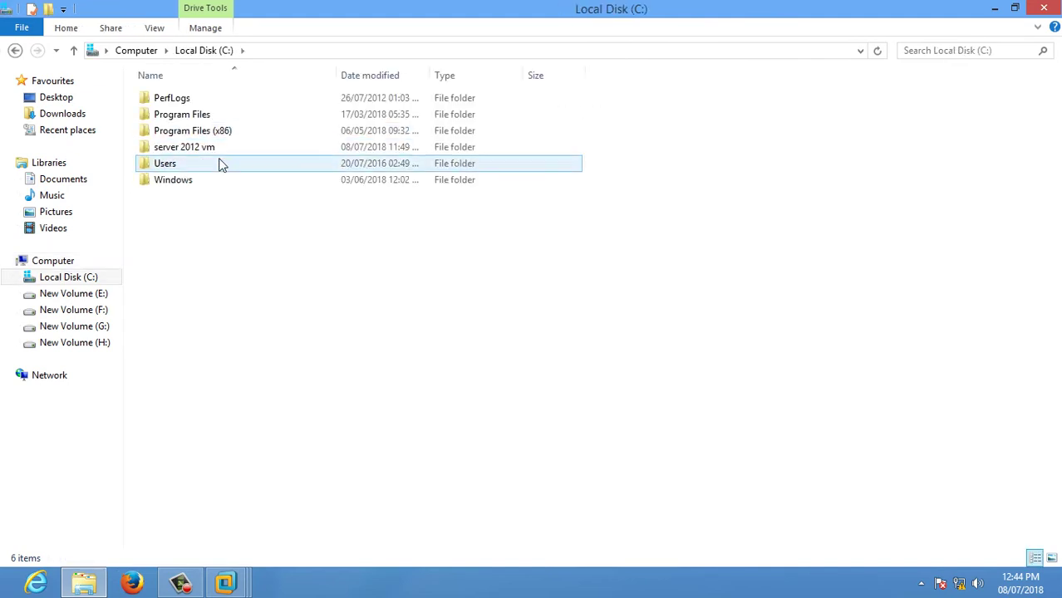
pyautogui.doubleClick(208, 148)
pyautogui.doubleClick(181, 165)
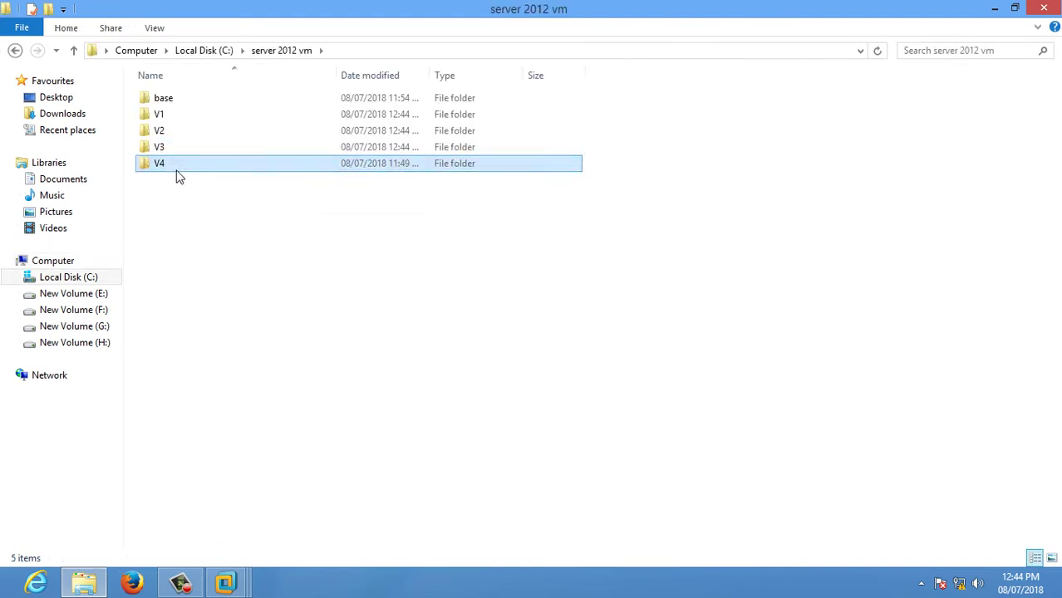
pyautogui.doubleClick(183, 150)
pyautogui.rightClick(183, 149)
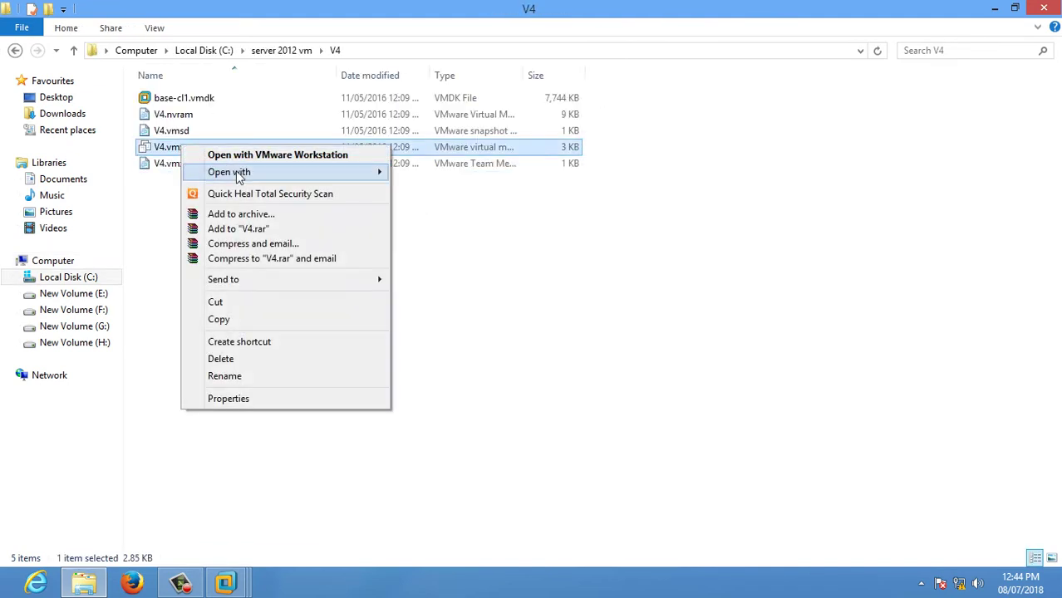
pyautogui.moveTo(238, 172)
pyautogui.click(433, 207)
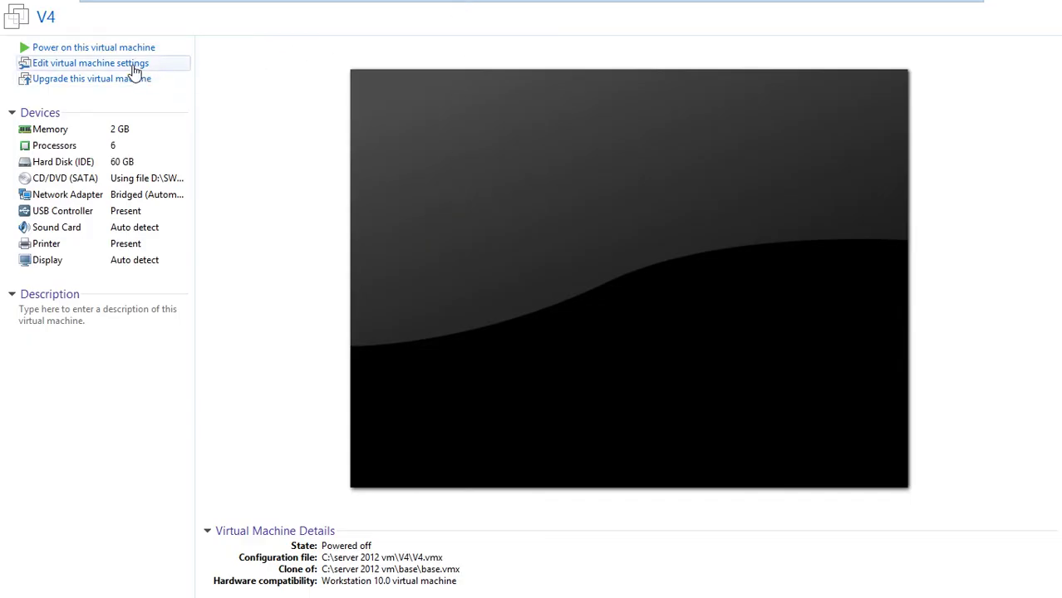
# Set V4 to 1 core per processor and power the machine on
pyautogui.click(134, 68)
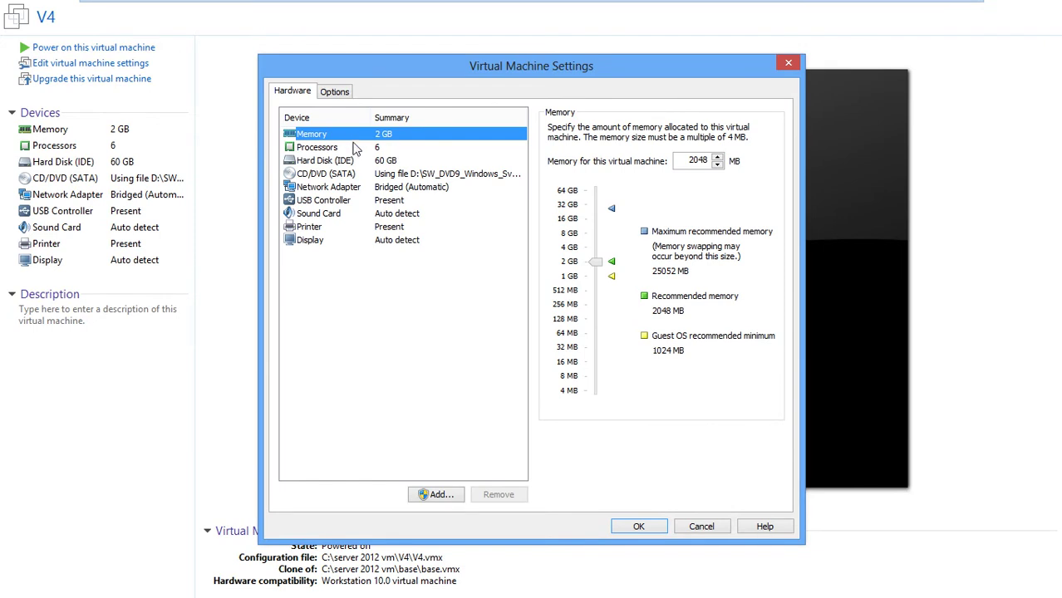
pyautogui.click(355, 147)
pyautogui.click(717, 151)
pyautogui.click(715, 170)
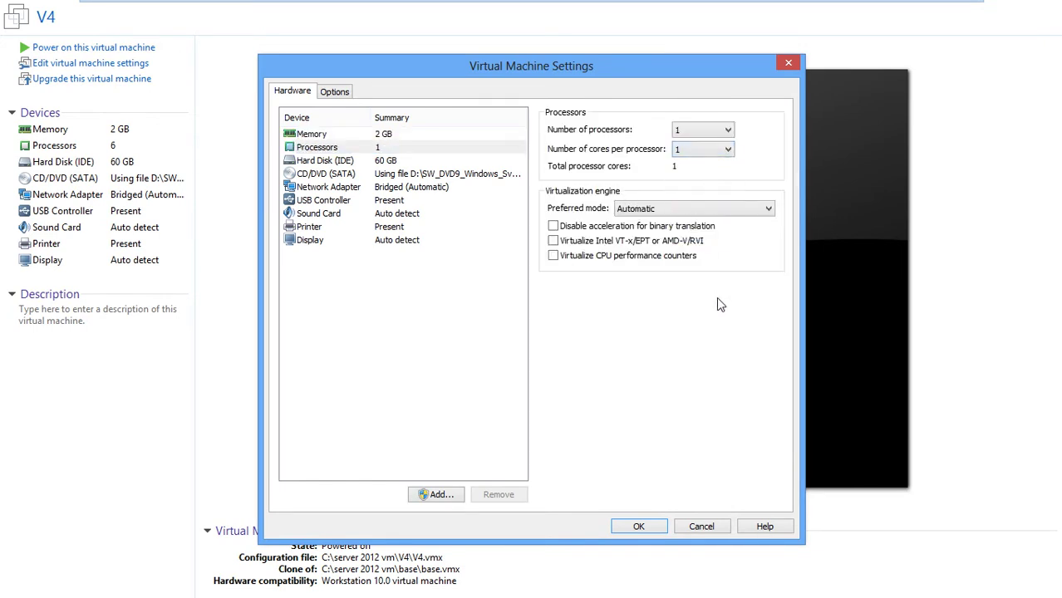
pyautogui.click(639, 525)
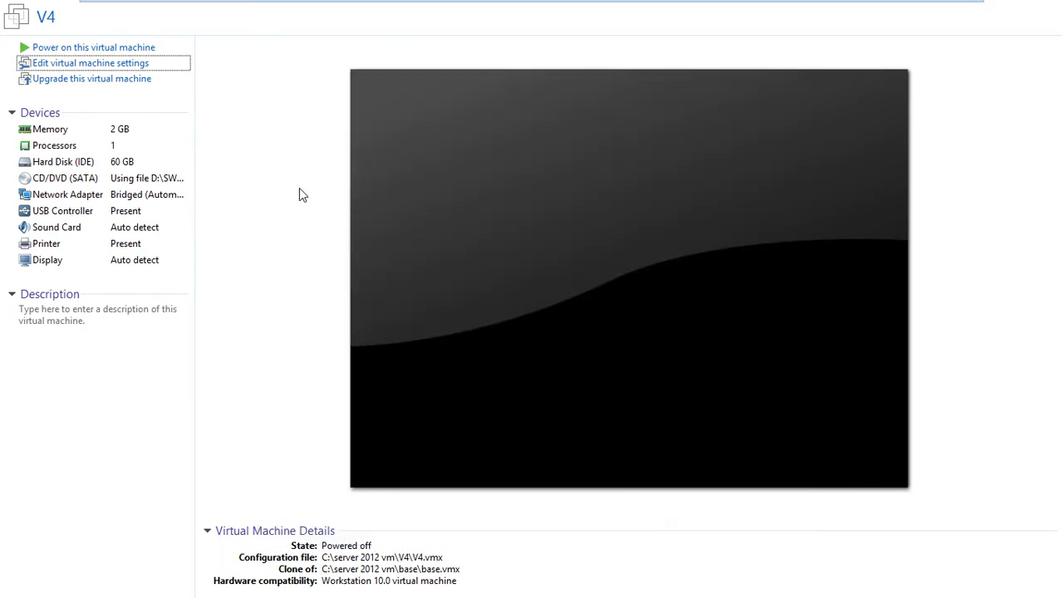
pyautogui.click(125, 47)
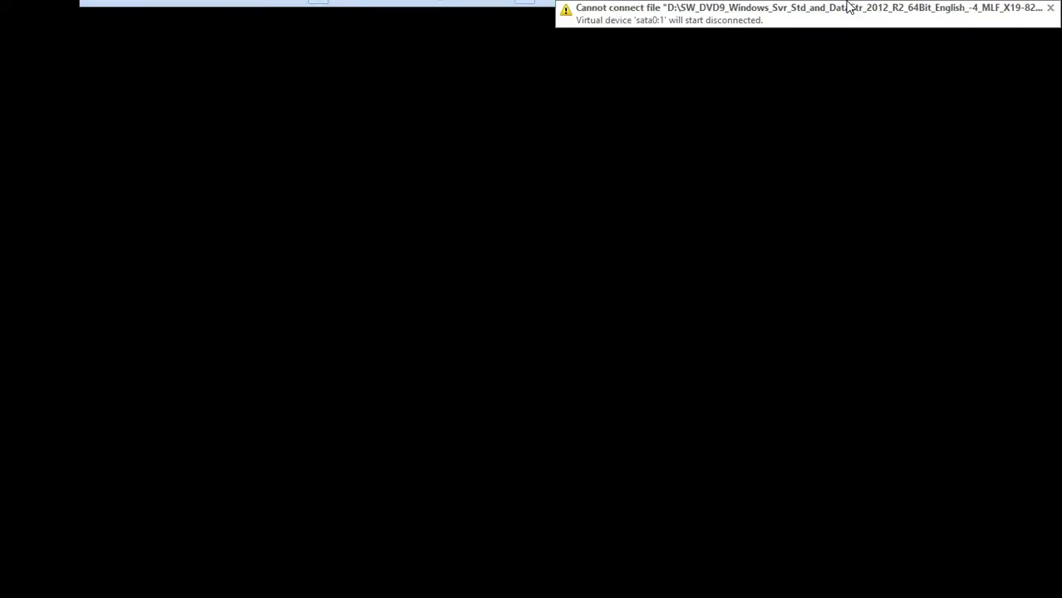
# Accept region settings and license terms, then set the Administrator password to finish setup
pyautogui.click(1045, 10)
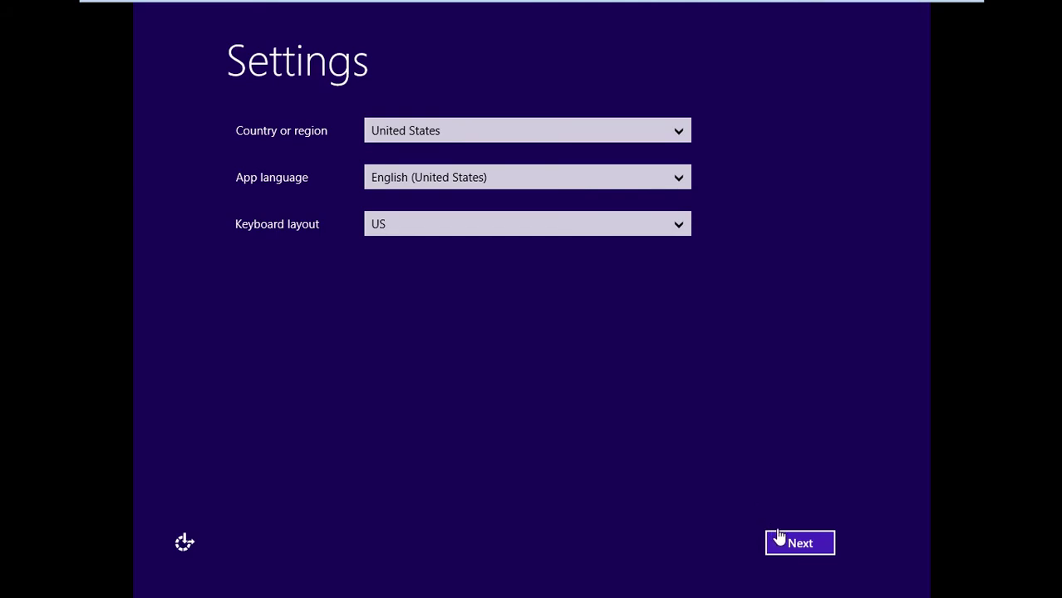
pyautogui.click(796, 551)
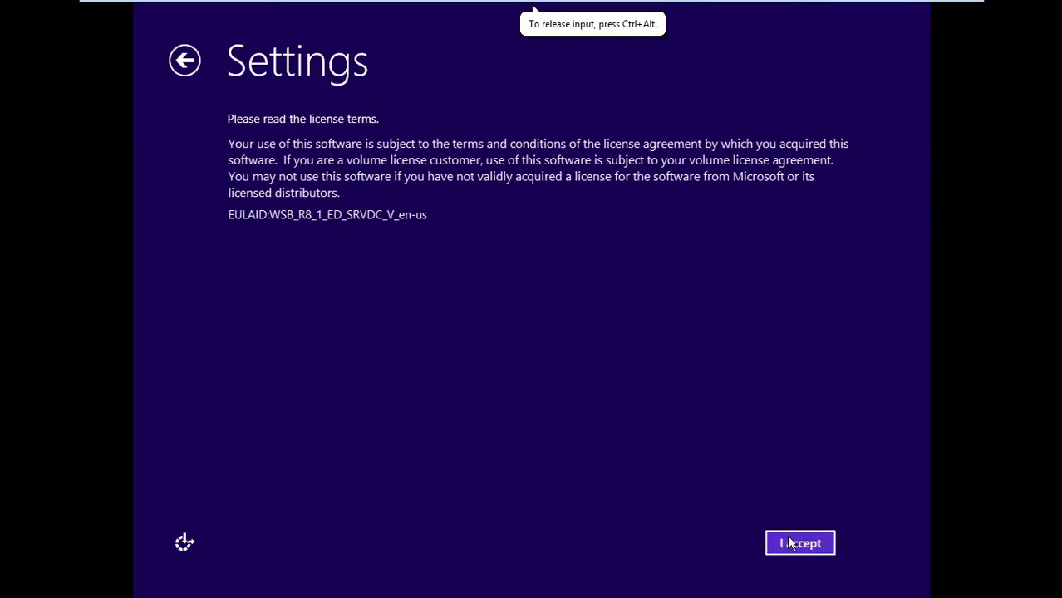
pyautogui.click(800, 543)
pyautogui.write('p')
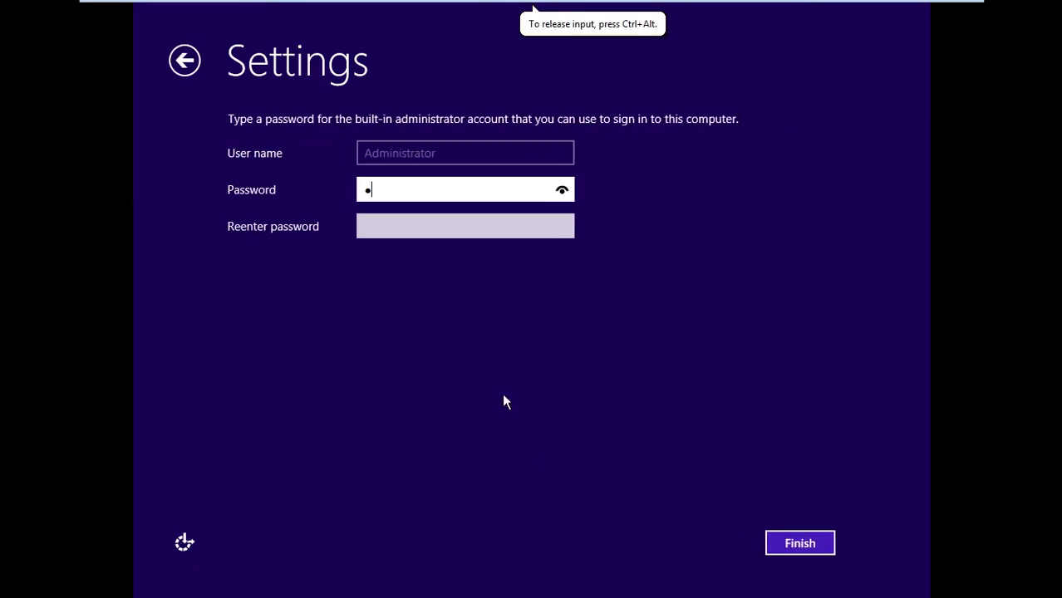
pyautogui.write('@ssw0rd')
pyautogui.press('Tab')
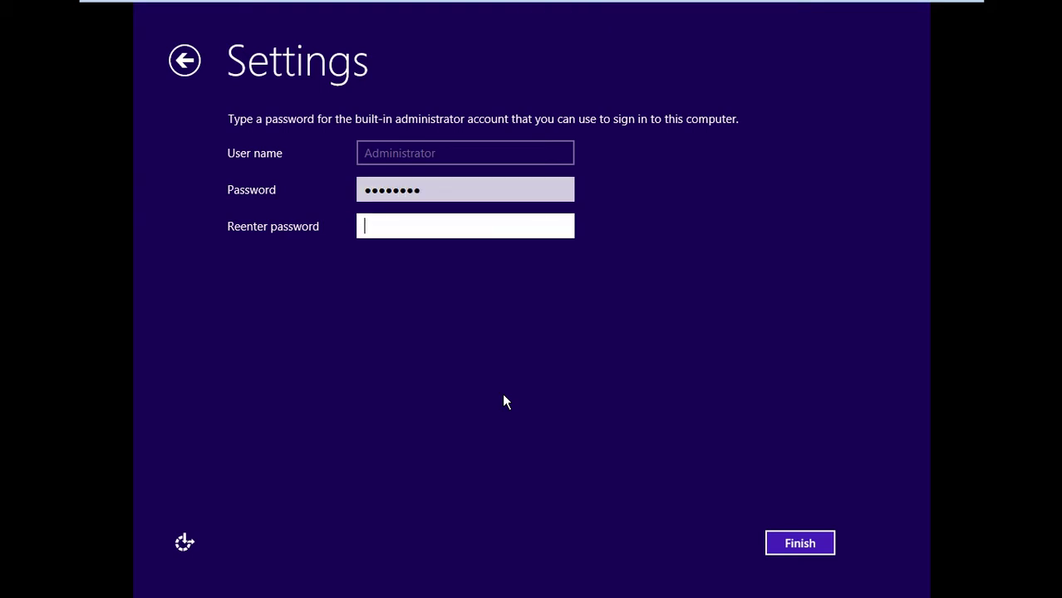
pyautogui.write('p@ssw0rd')
pyautogui.press('Return')
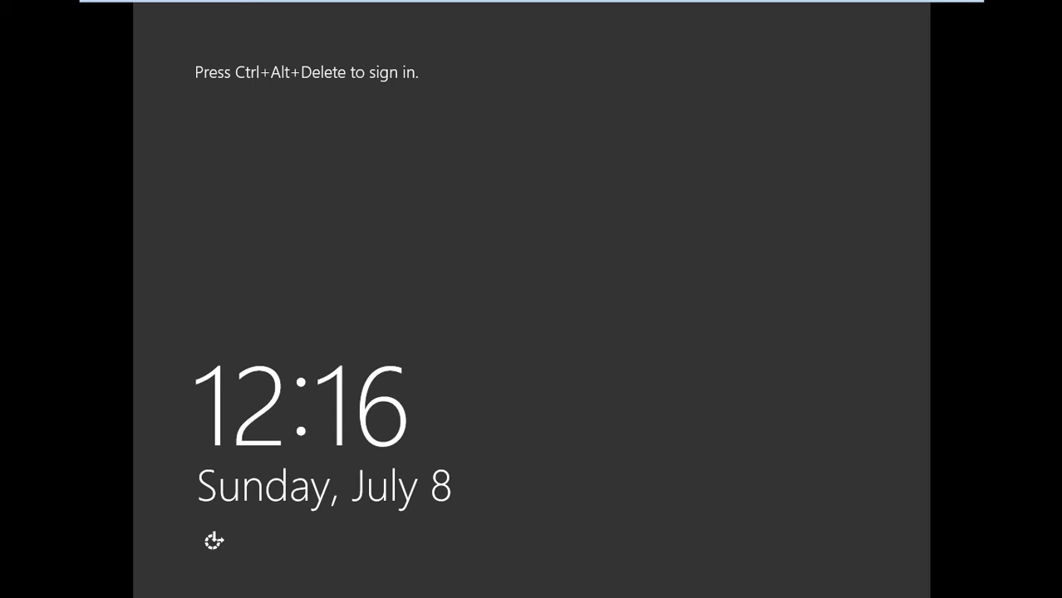
# Sign in to V4 as Administrator and bring up its virtual machine settings
pyautogui.hotkey('ctrl', 'alt', 'Delete')
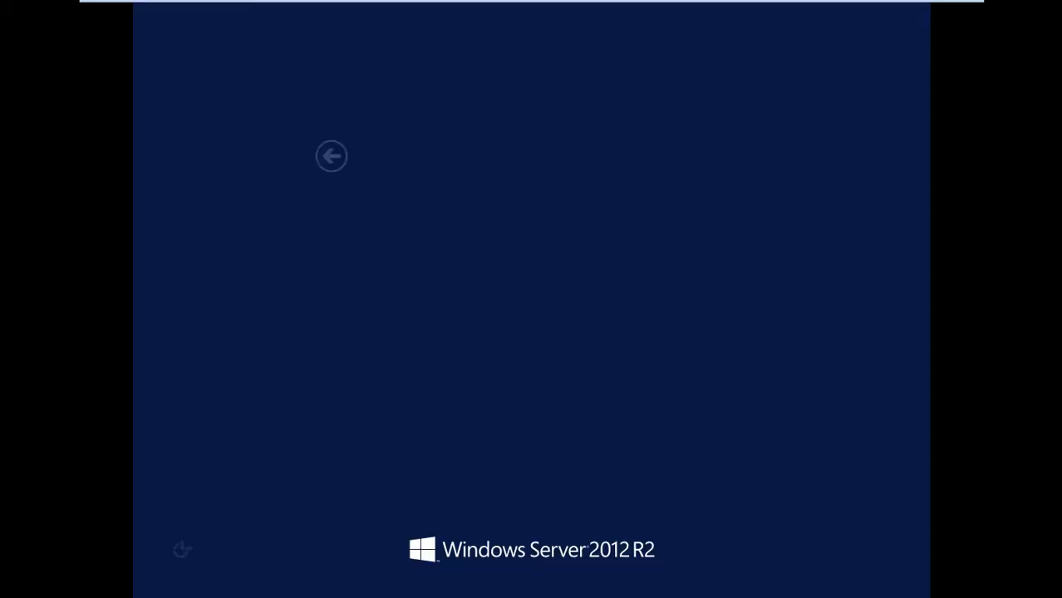
pyautogui.write('P@')
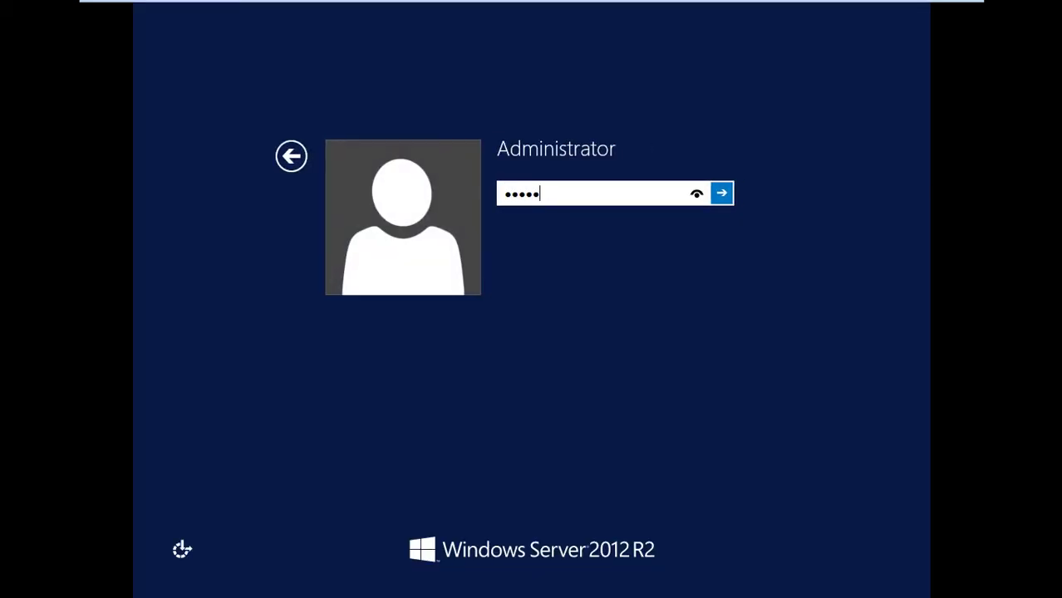
pyautogui.press('Return')
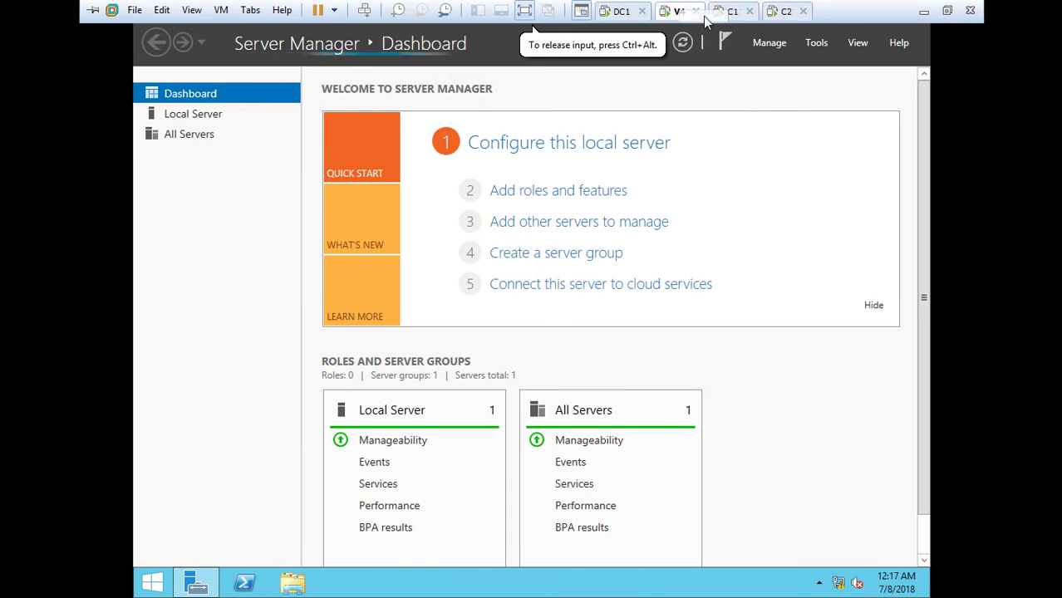
pyautogui.rightClick(684, 17)
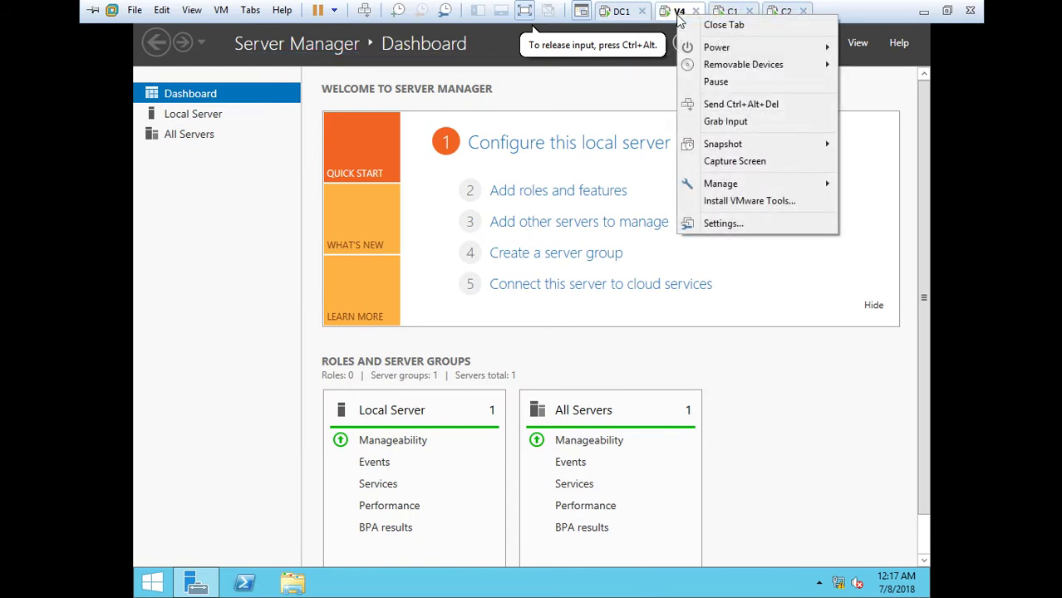
pyautogui.click(723, 223)
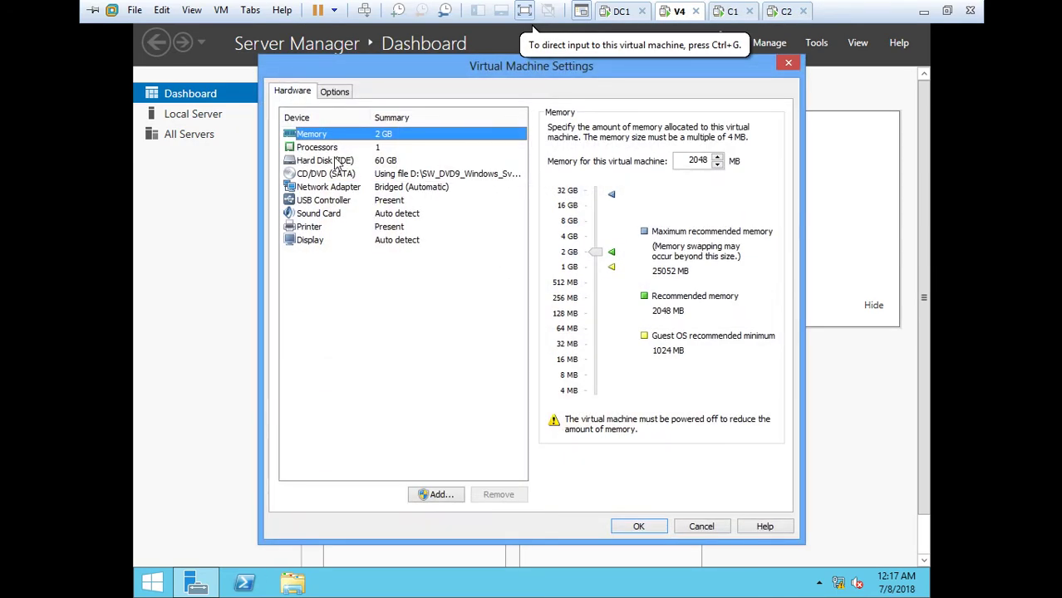
# Change the virtual machine name from V4 to DC2 in General options
pyautogui.click(334, 92)
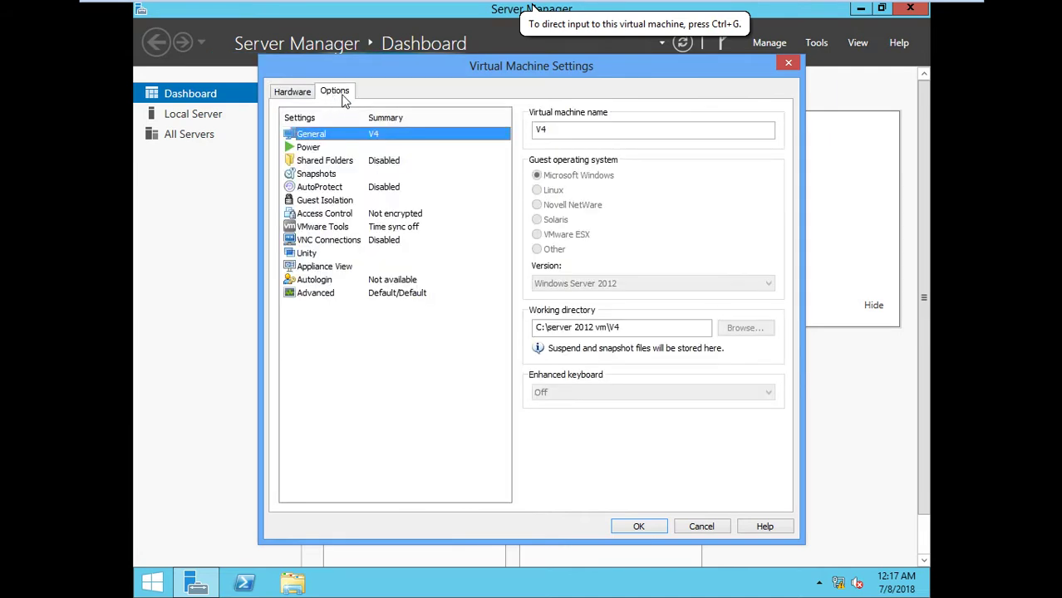
pyautogui.doubleClick(577, 135)
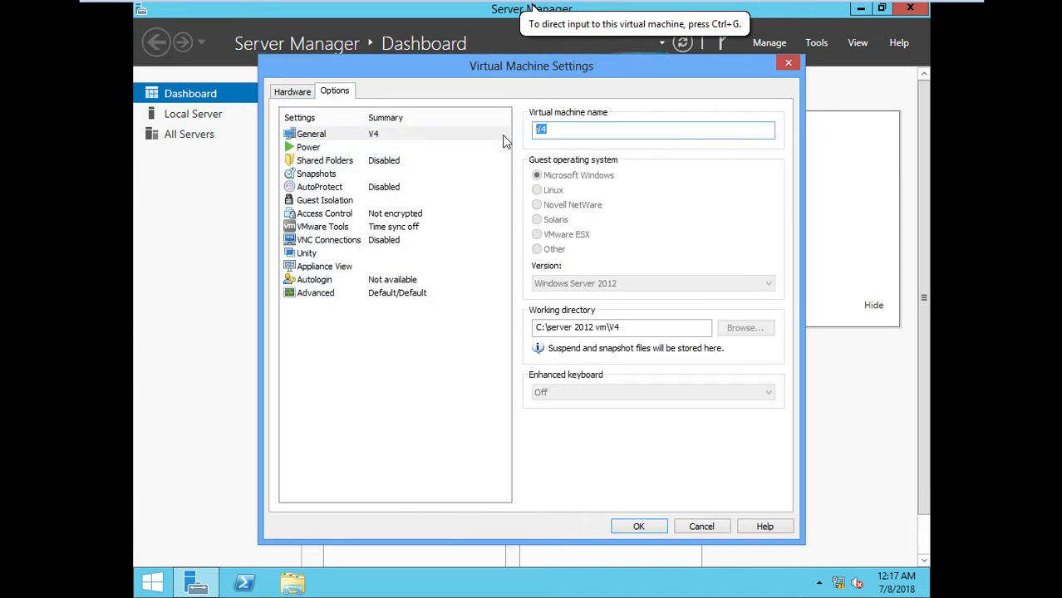
pyautogui.write('DC2')
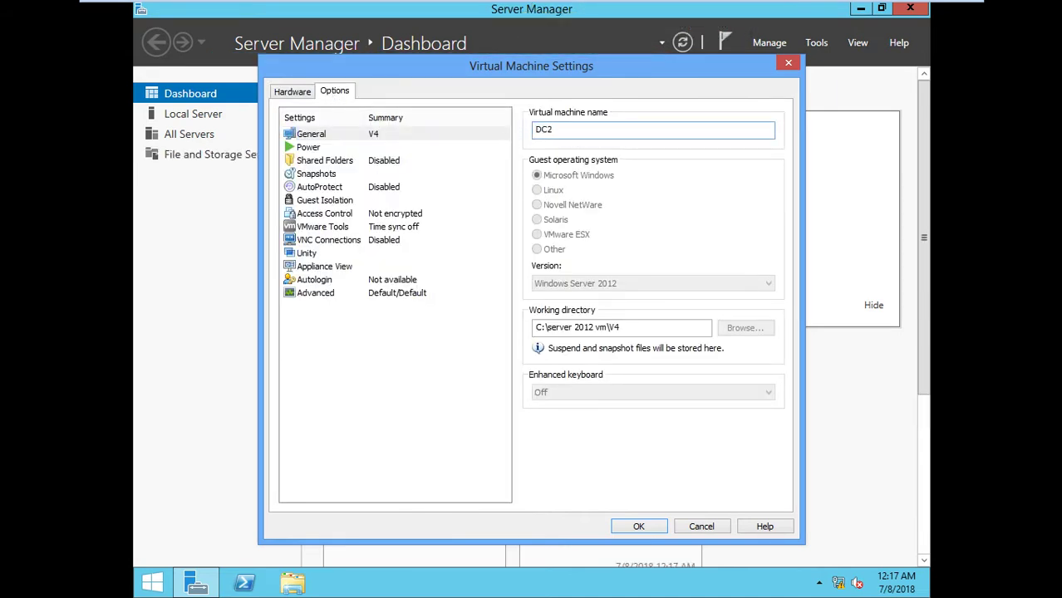
pyautogui.click(638, 526)
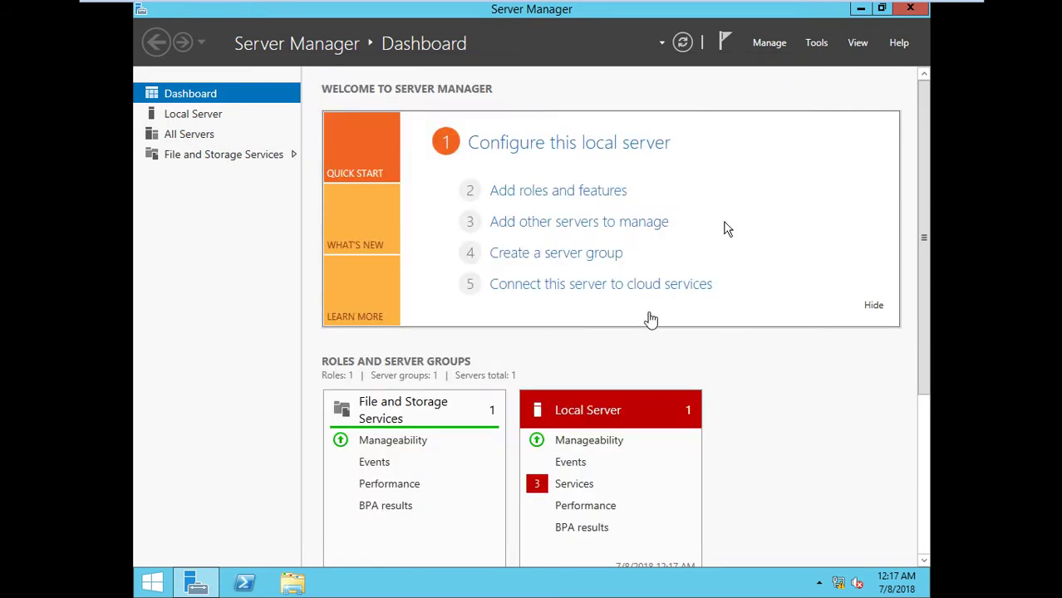
# Open the guest's Network Connections via ncpa.cpl, closing the host's copy opened by mistake
pyautogui.press('super+r')
pyautogui.write('ncpa')
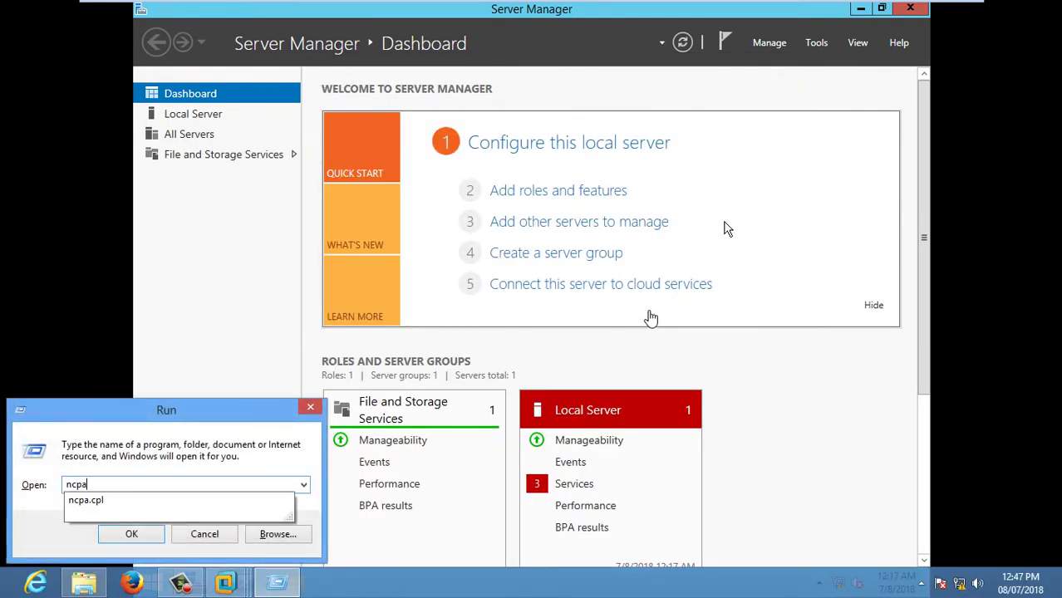
pyautogui.write('.cpl')
pyautogui.press('Return')
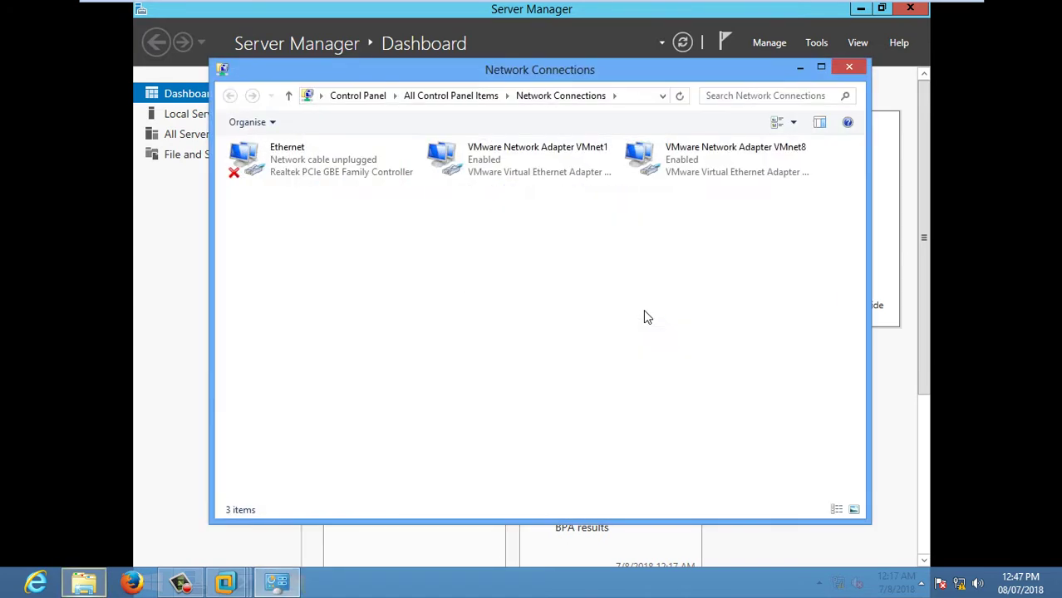
pyautogui.click(848, 68)
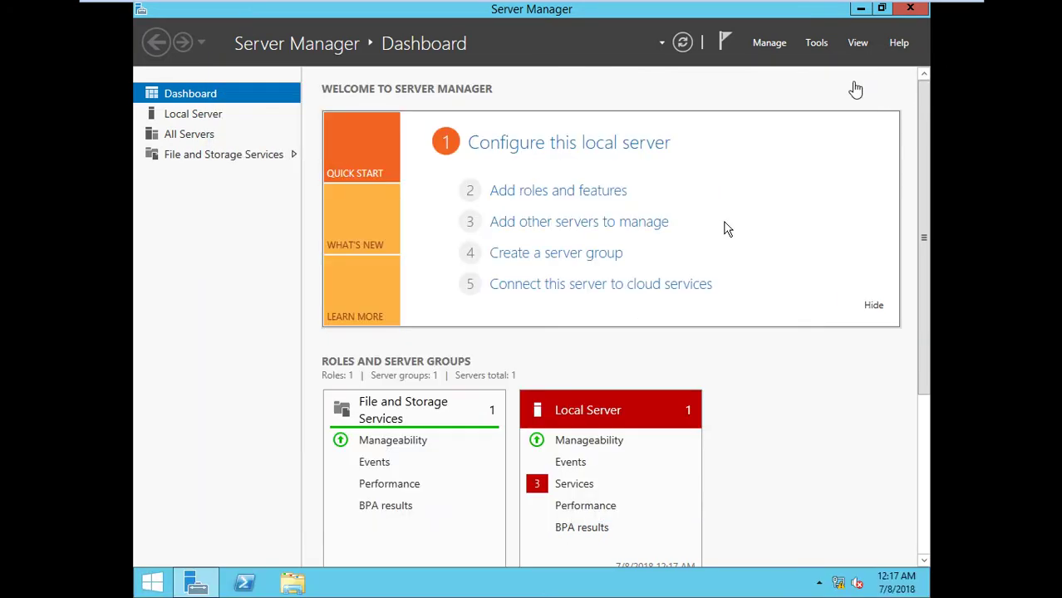
pyautogui.press('super+r')
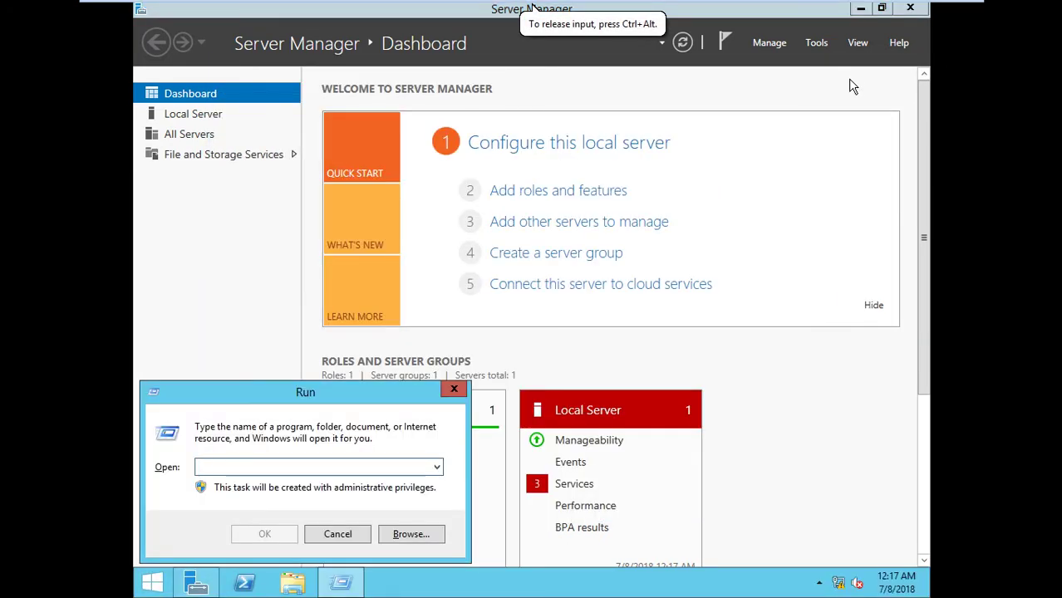
pyautogui.write('ncpa.c')
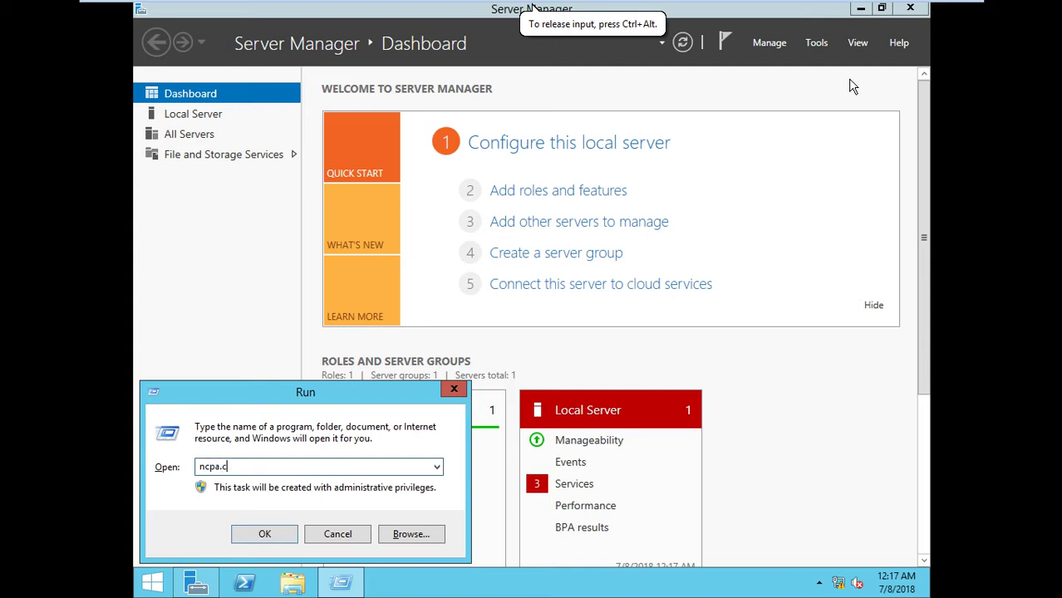
pyautogui.write('pl')
pyautogui.press('Return')
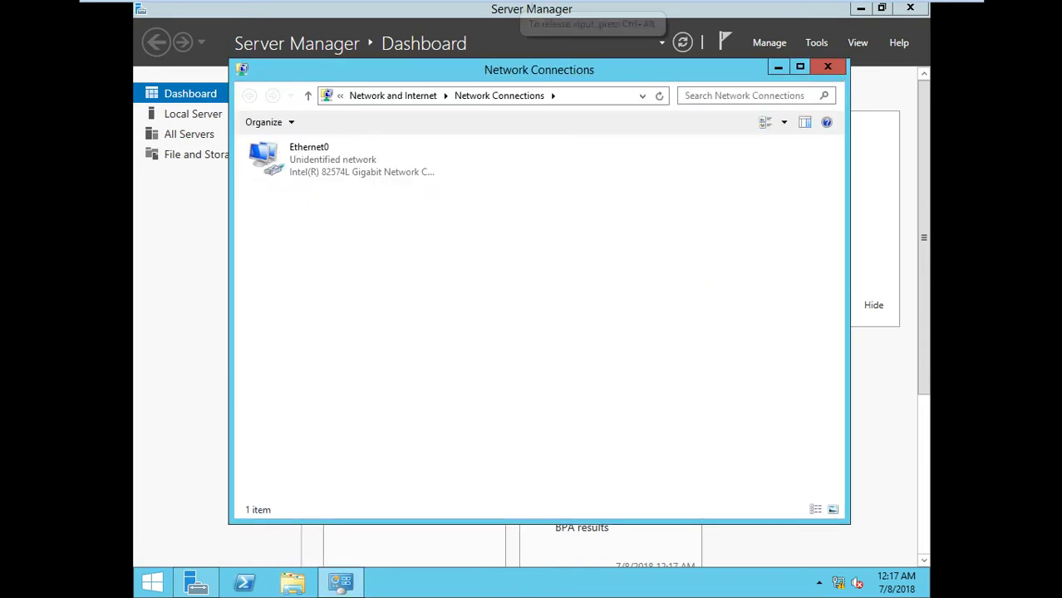
# Give Ethernet0 static IPv4 10.0.0.4, mask 255.0.0.0 and preferred DNS 10.0.0.1
pyautogui.rightClick(363, 160)
pyautogui.click(416, 301)
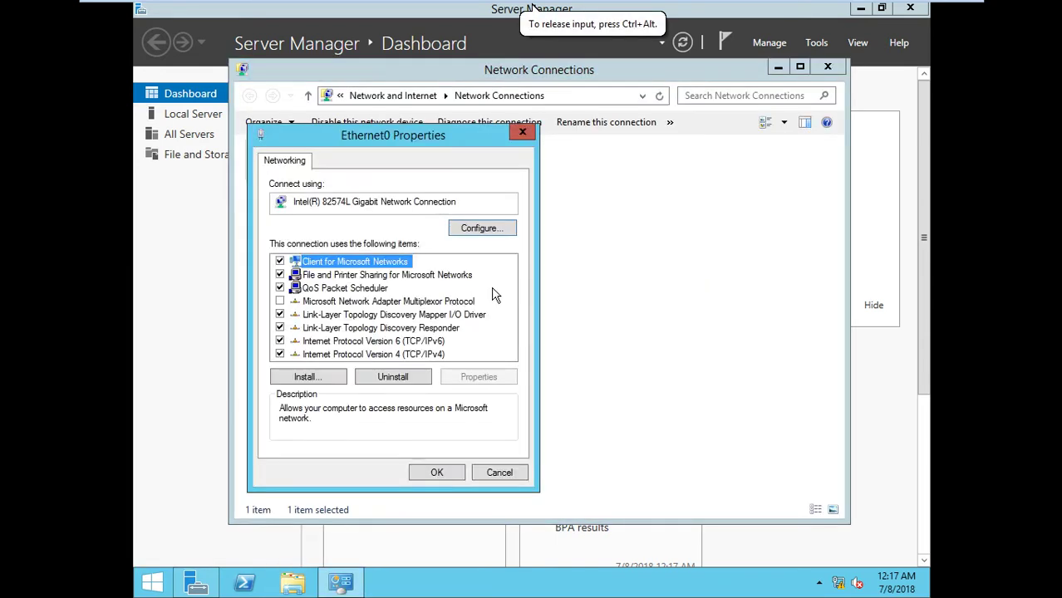
pyautogui.doubleClick(438, 354)
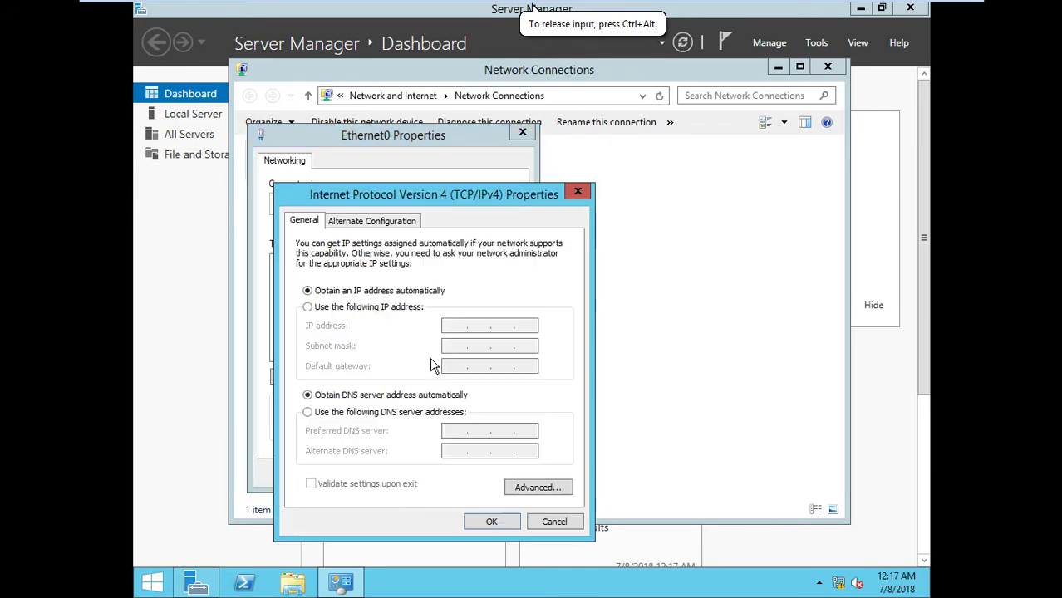
pyautogui.click(359, 307)
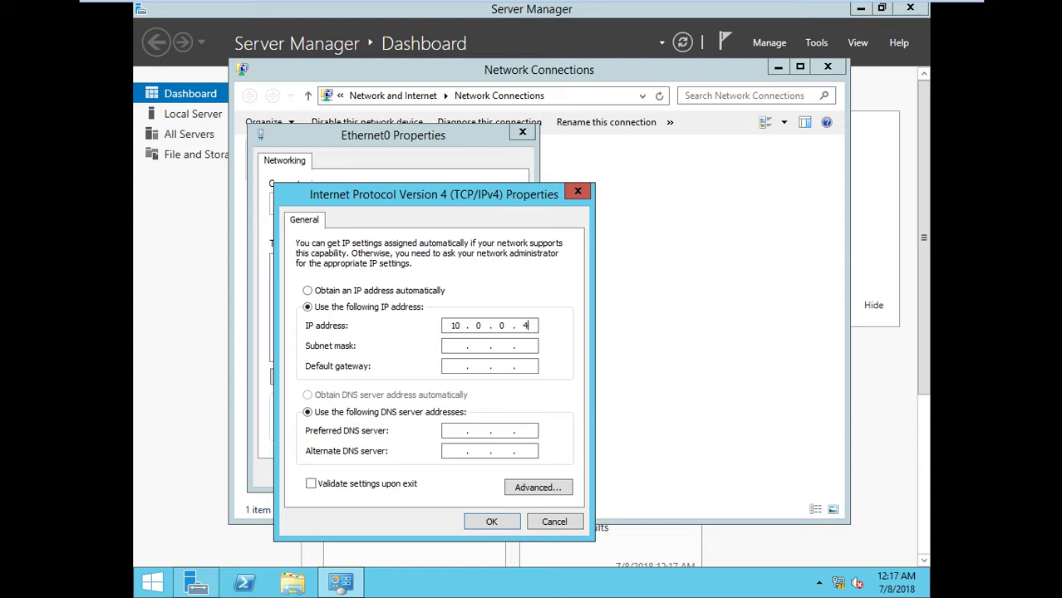
pyautogui.press('Tab')
pyautogui.press('Tab')
pyautogui.press('Tab')
pyautogui.press('Tab')
pyautogui.click(472, 523)
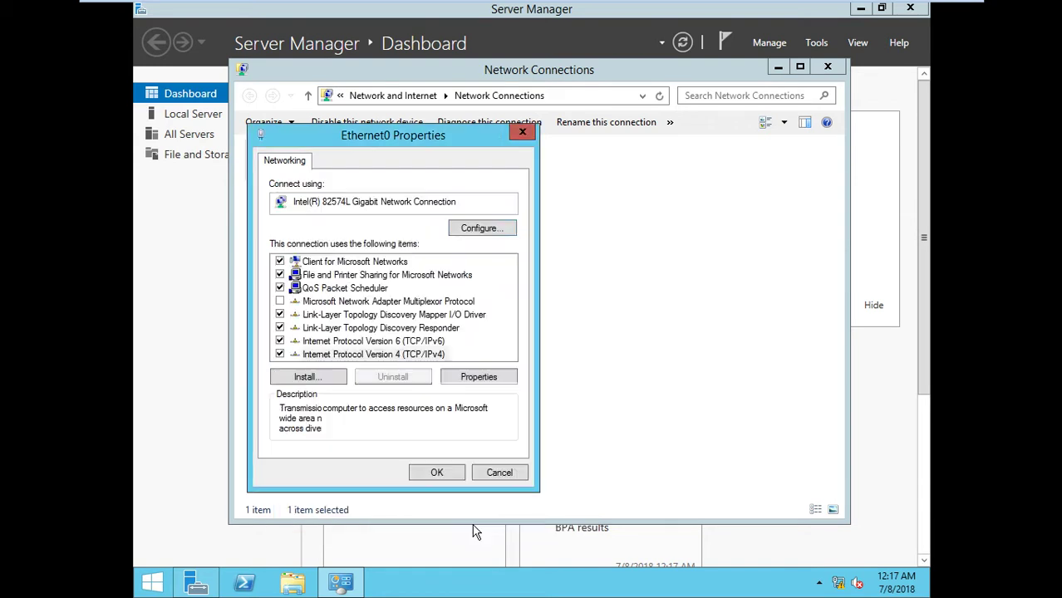
pyautogui.click(438, 473)
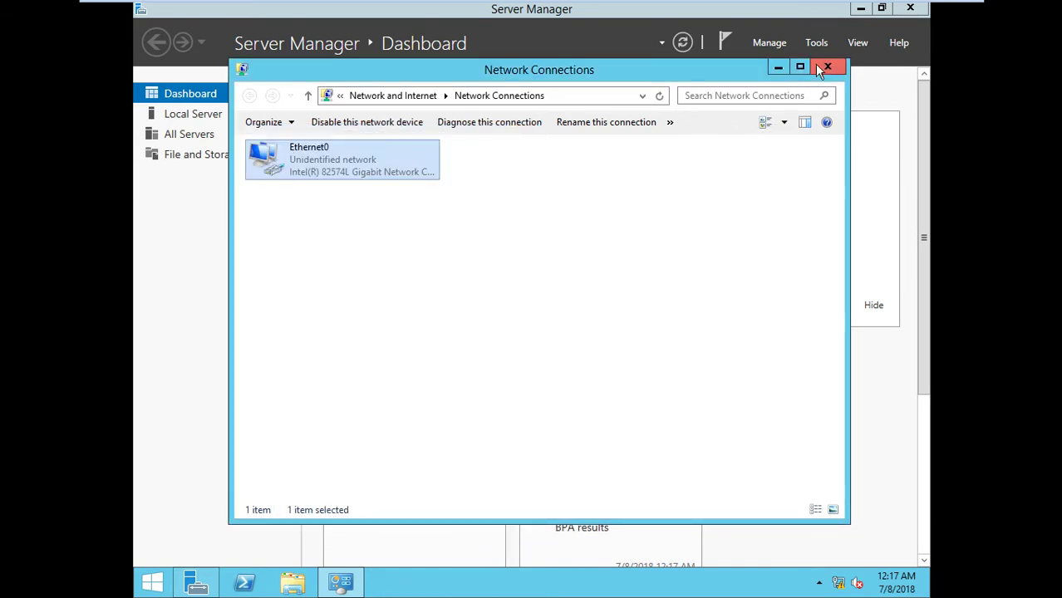
# Close Network Connections and open This PC's system properties
pyautogui.click(827, 67)
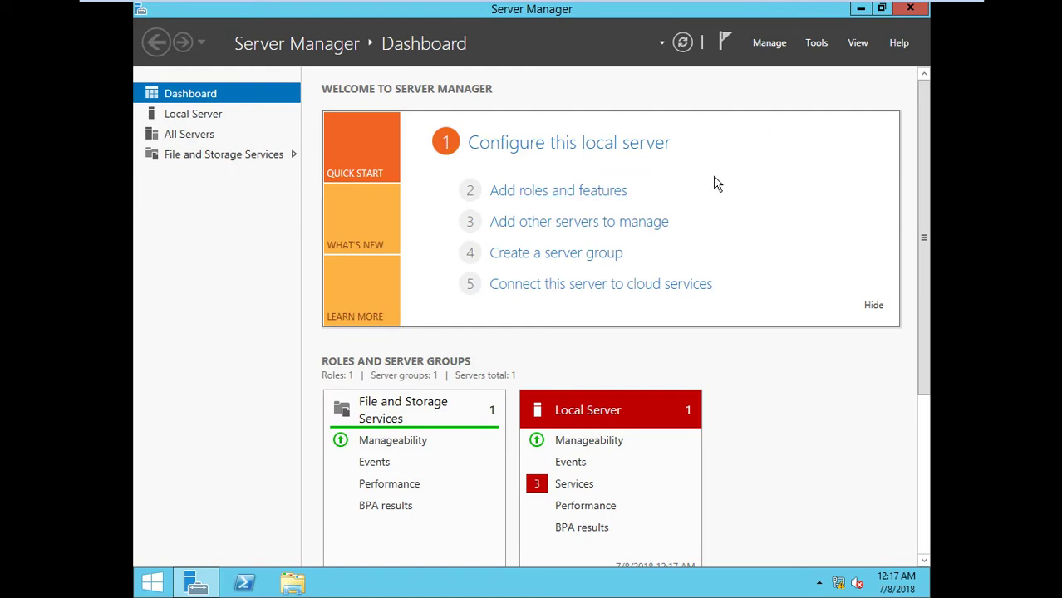
pyautogui.click(292, 583)
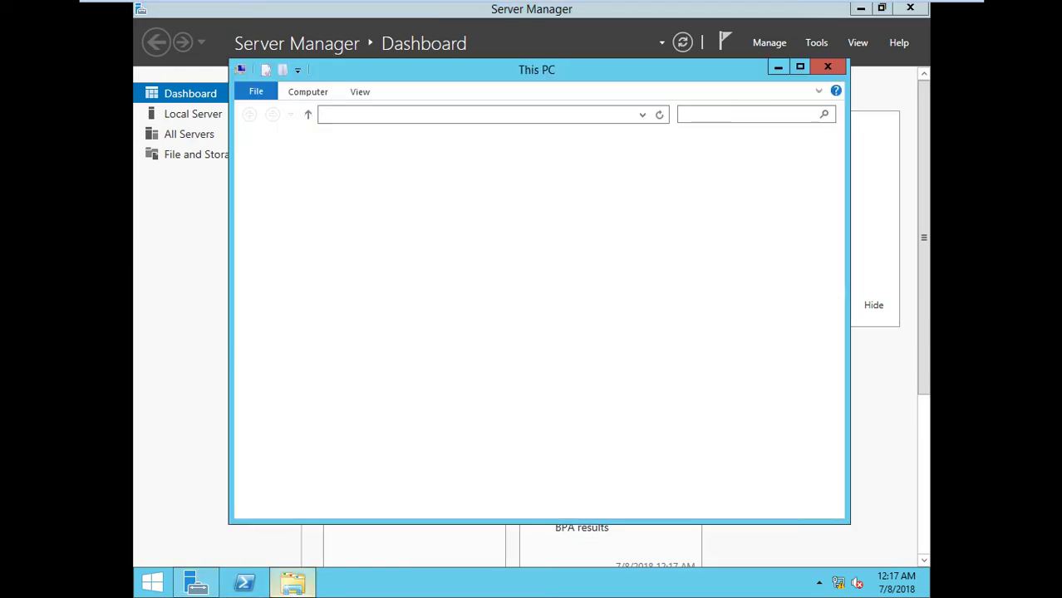
pyautogui.rightClick(289, 222)
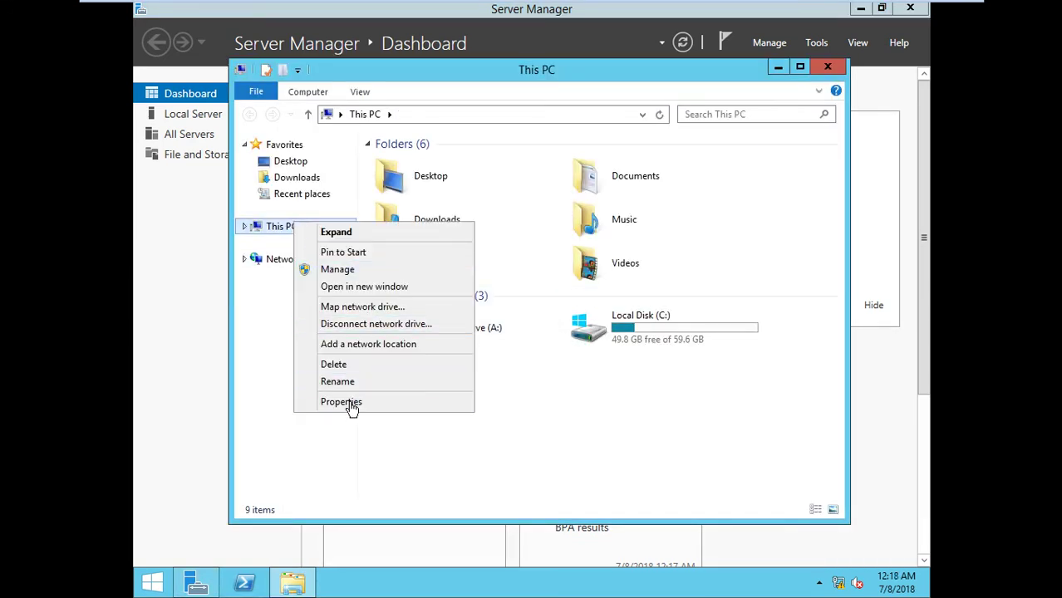
pyautogui.click(346, 403)
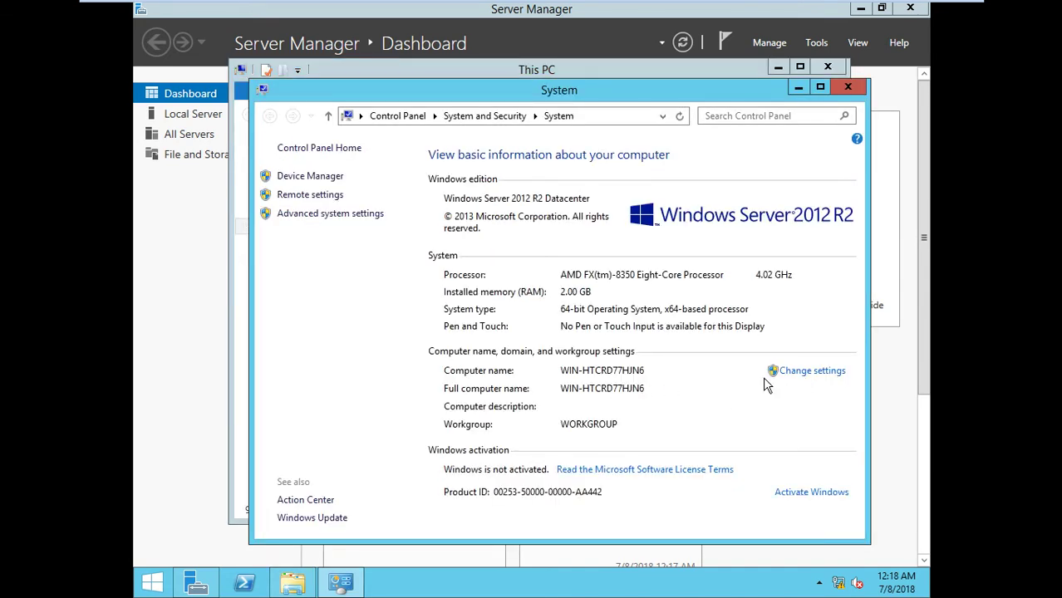
# Rename the computer to srv2 and restart Windows now
pyautogui.click(820, 374)
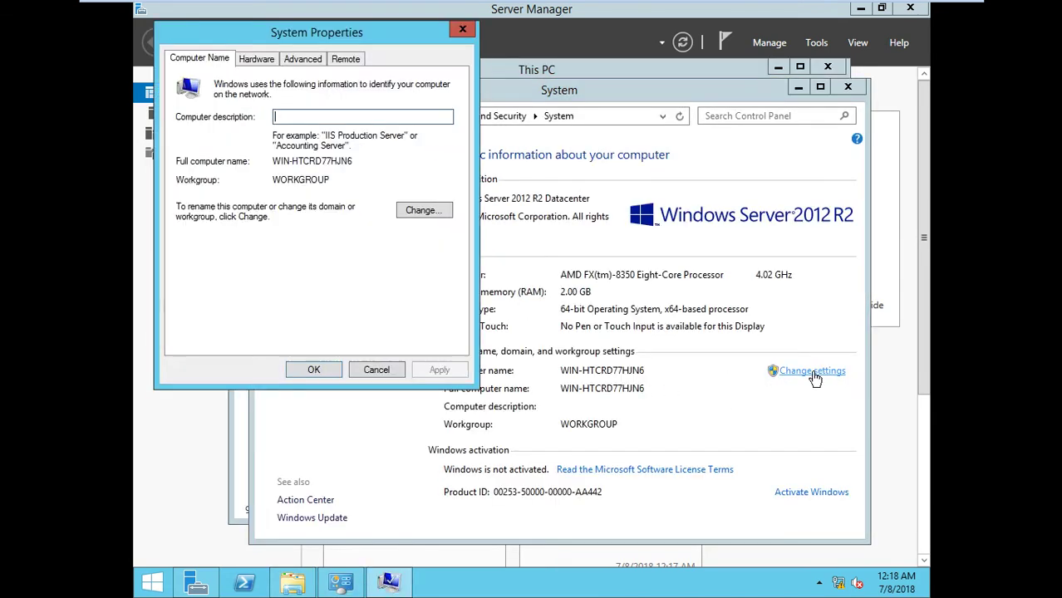
pyautogui.click(424, 210)
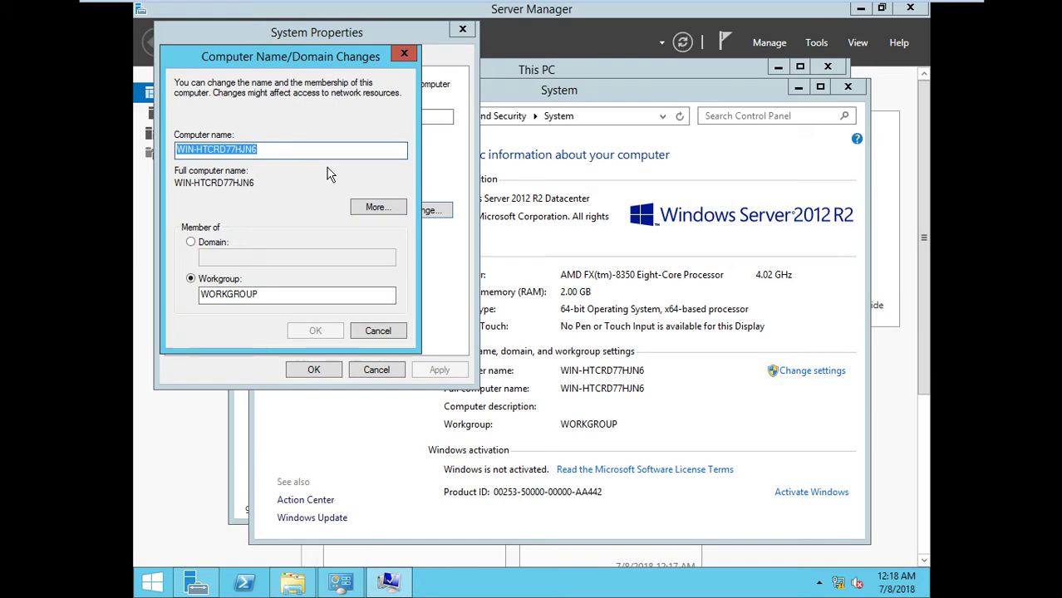
pyautogui.write('srv2')
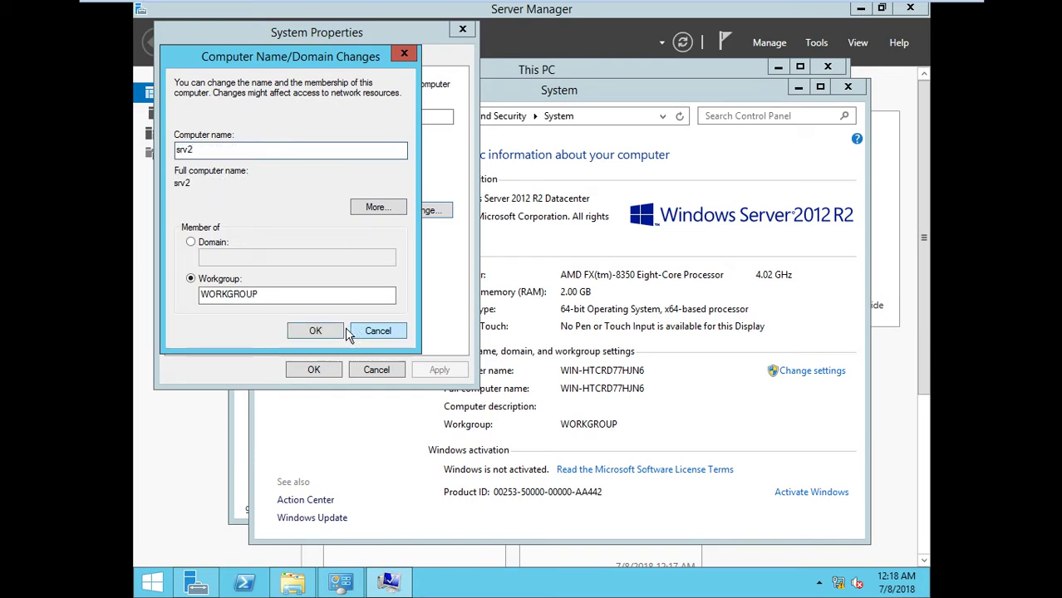
pyautogui.click(331, 330)
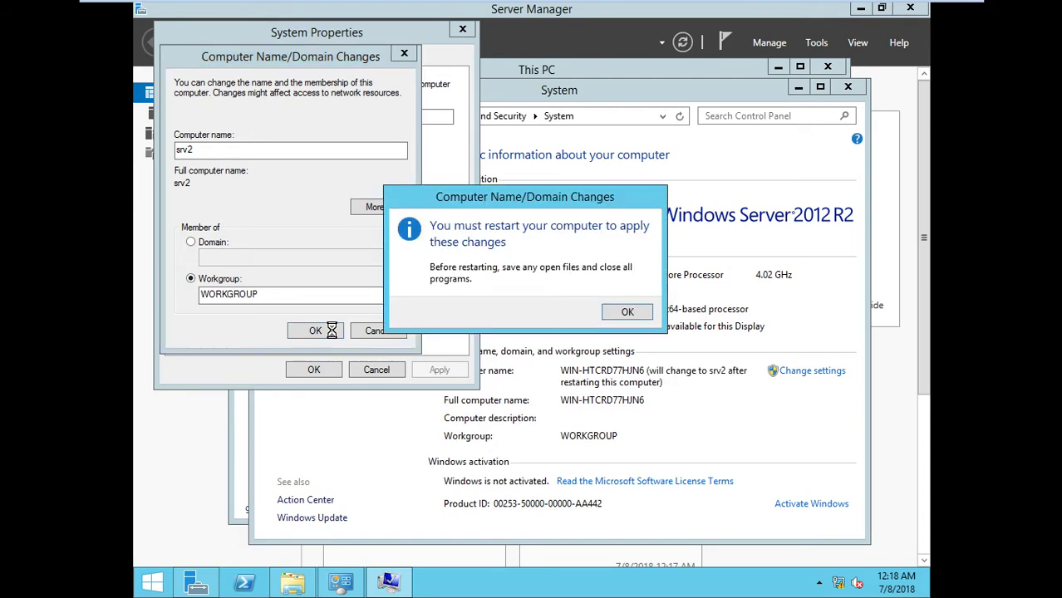
pyautogui.click(625, 314)
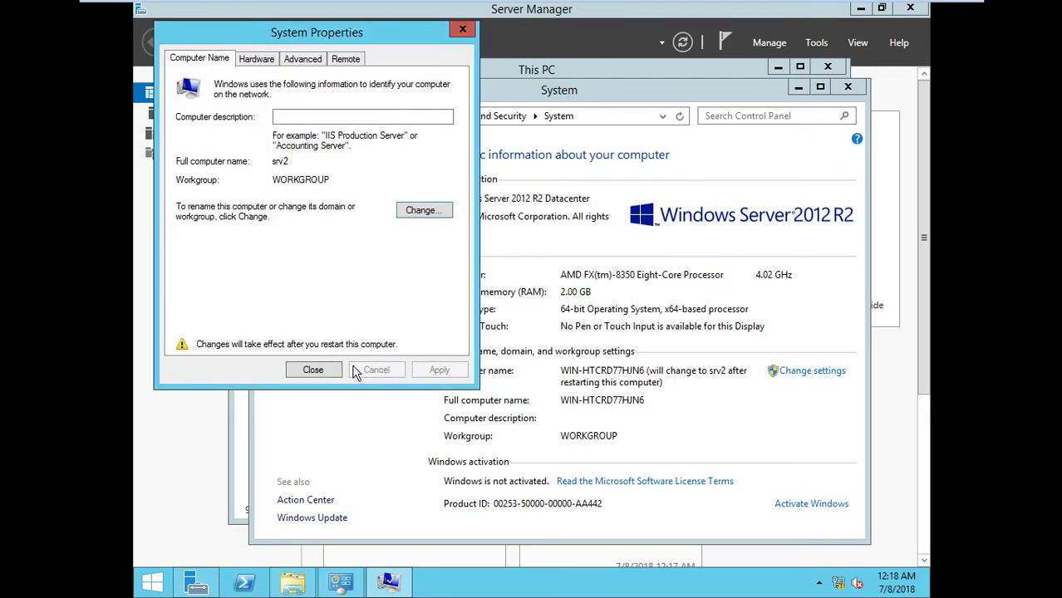
pyautogui.click(326, 369)
pyautogui.click(531, 307)
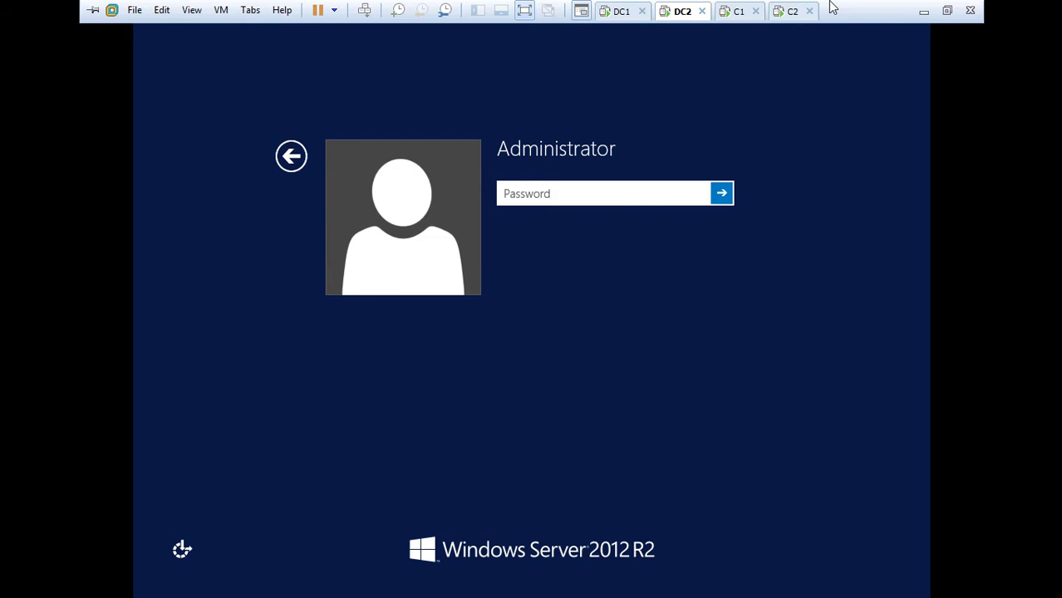
# Sign back in to DC2 as Administrator with the account password after the restart
pyautogui.click(695, 206)
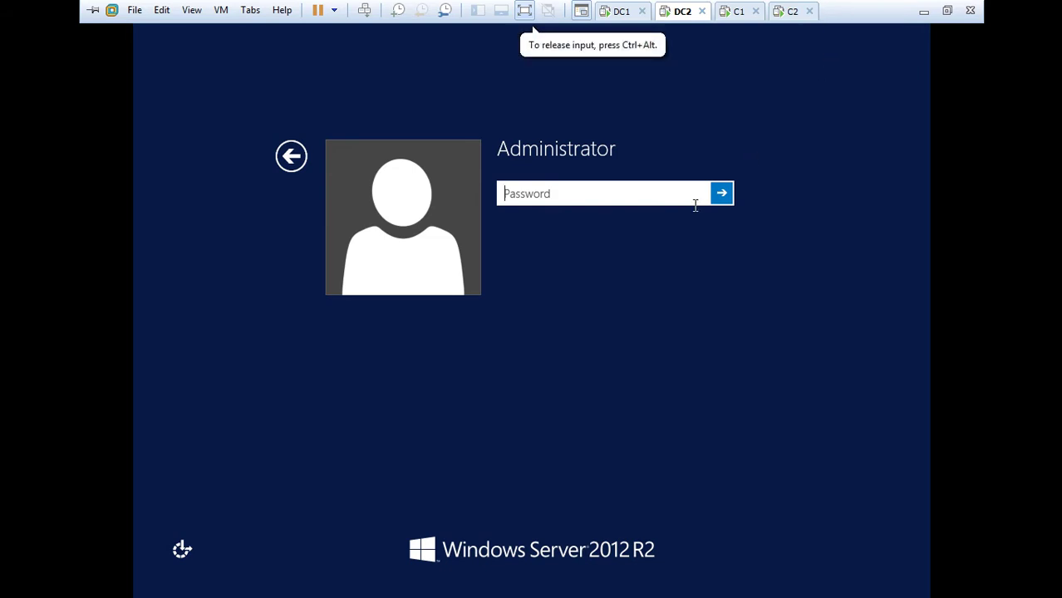
pyautogui.write('Pa$$w0rd')
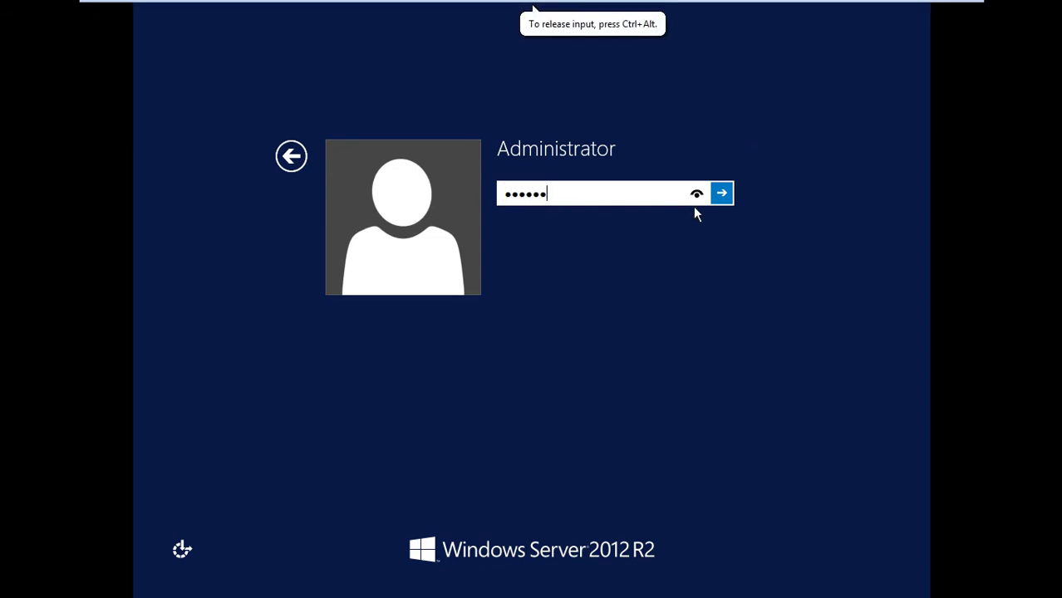
pyautogui.press('Return')
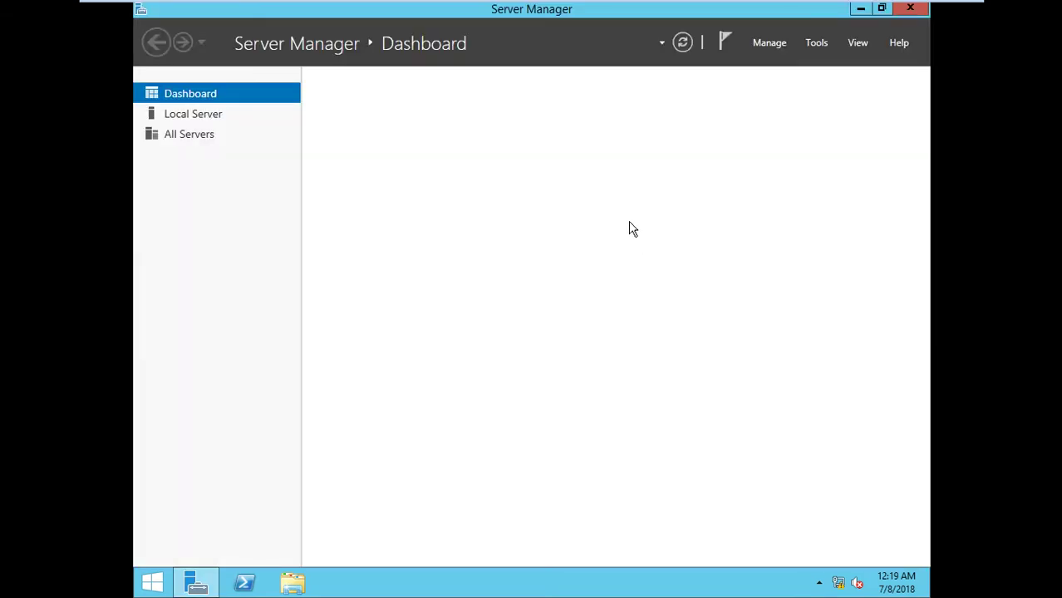
# On the DC1 machine, browse File Explorer to C:\Windows\NTDS to view the ntds.dit and edb files
pyautogui.moveTo(821, 10)
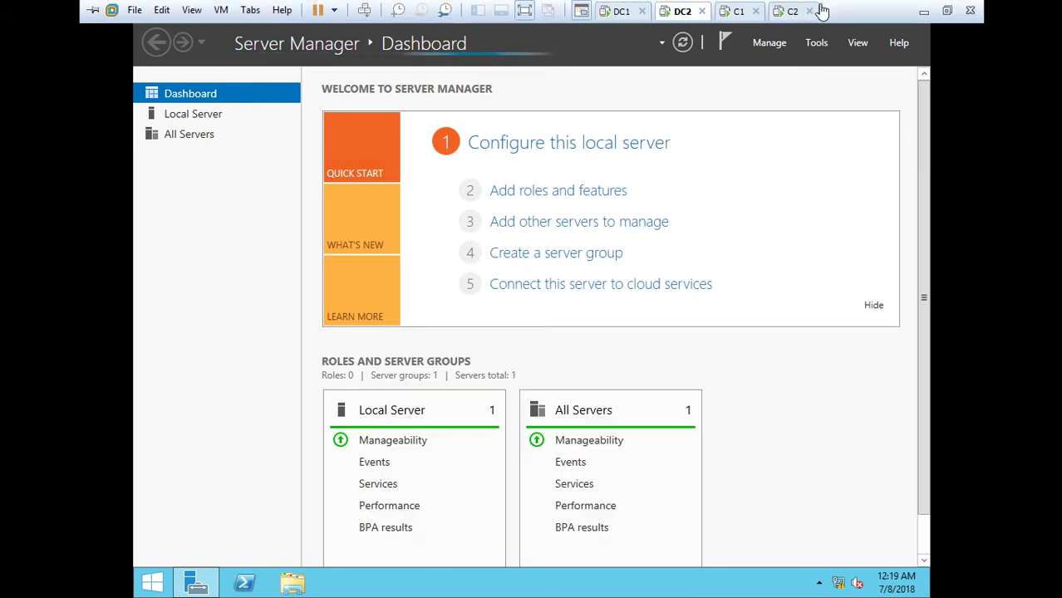
pyautogui.click(625, 11)
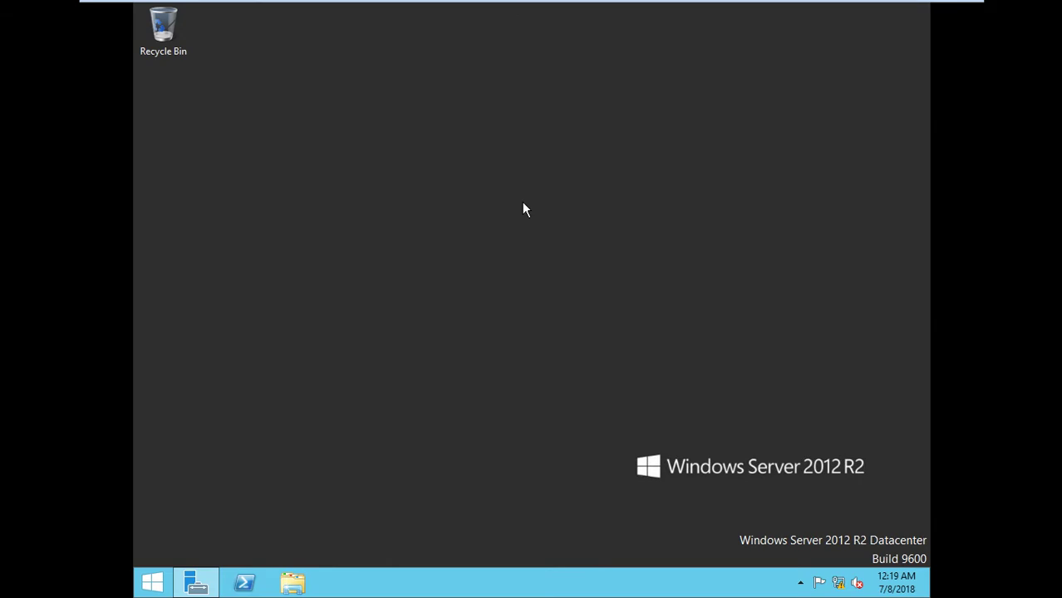
pyautogui.press('super+e')
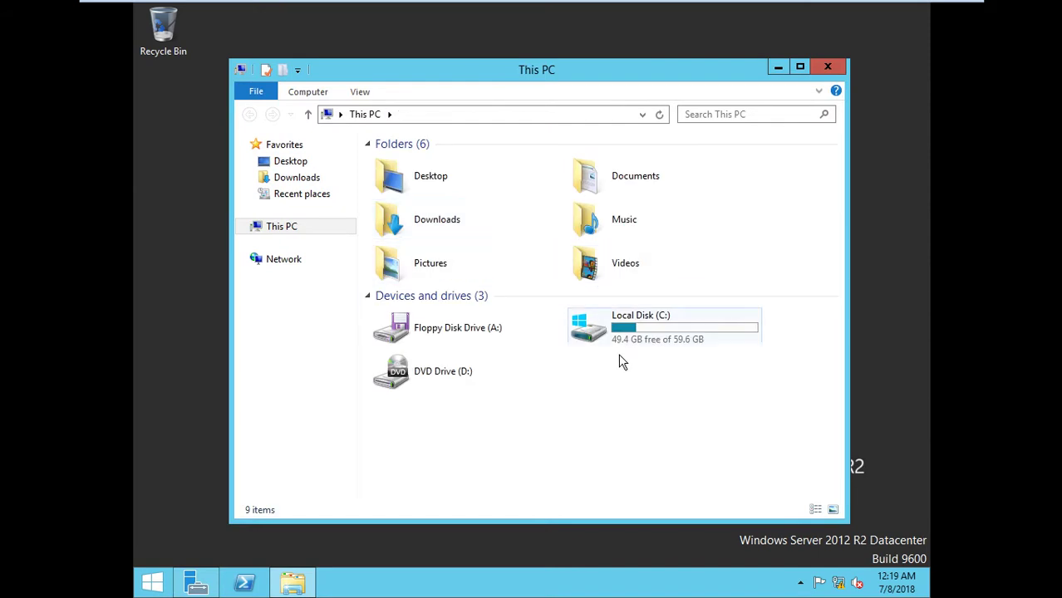
pyautogui.doubleClick(574, 336)
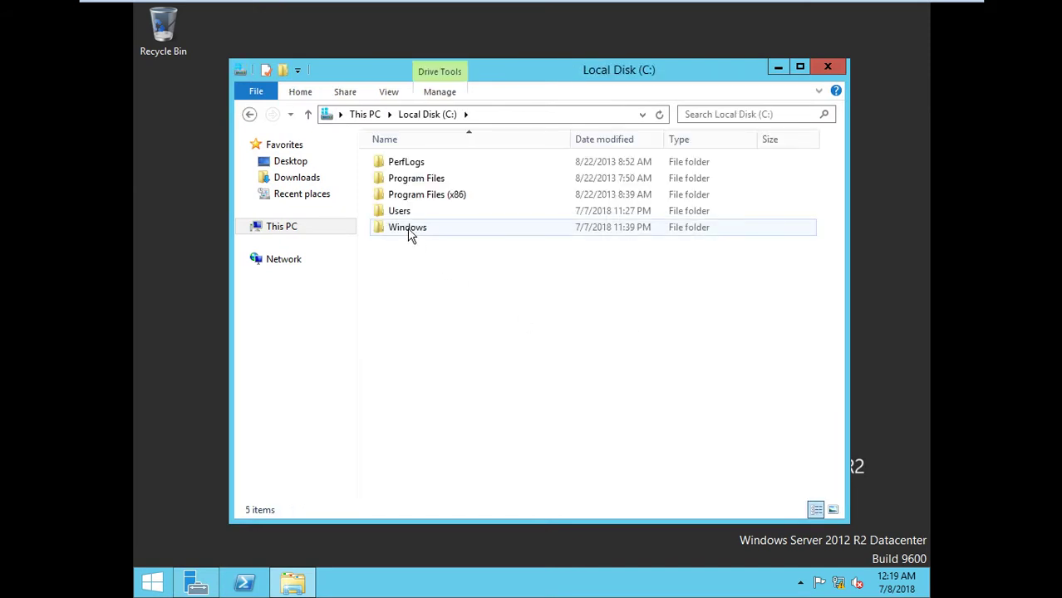
pyautogui.doubleClick(409, 232)
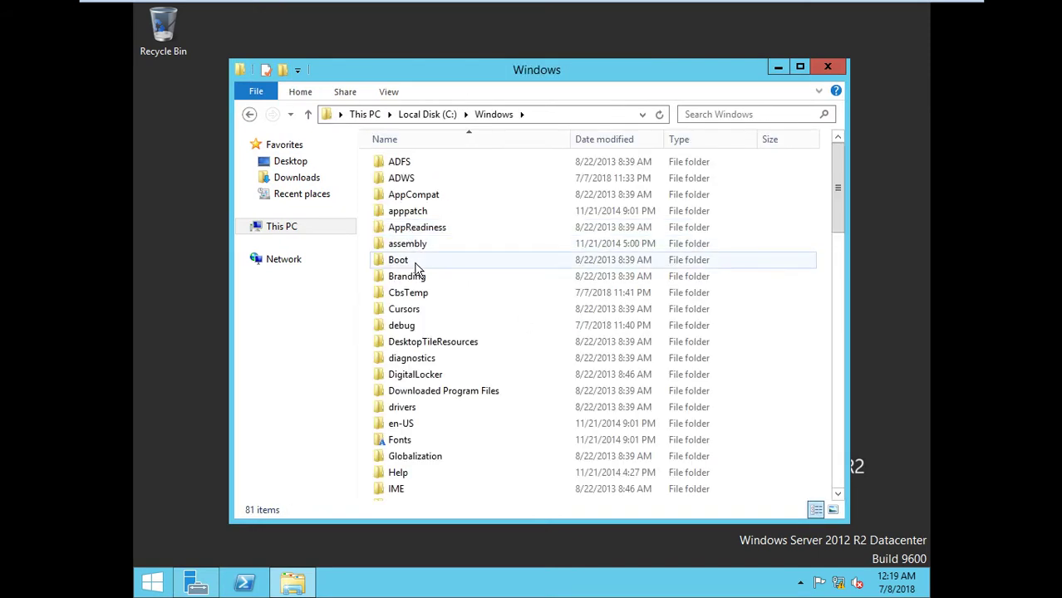
pyautogui.click(415, 263)
pyautogui.press('n')
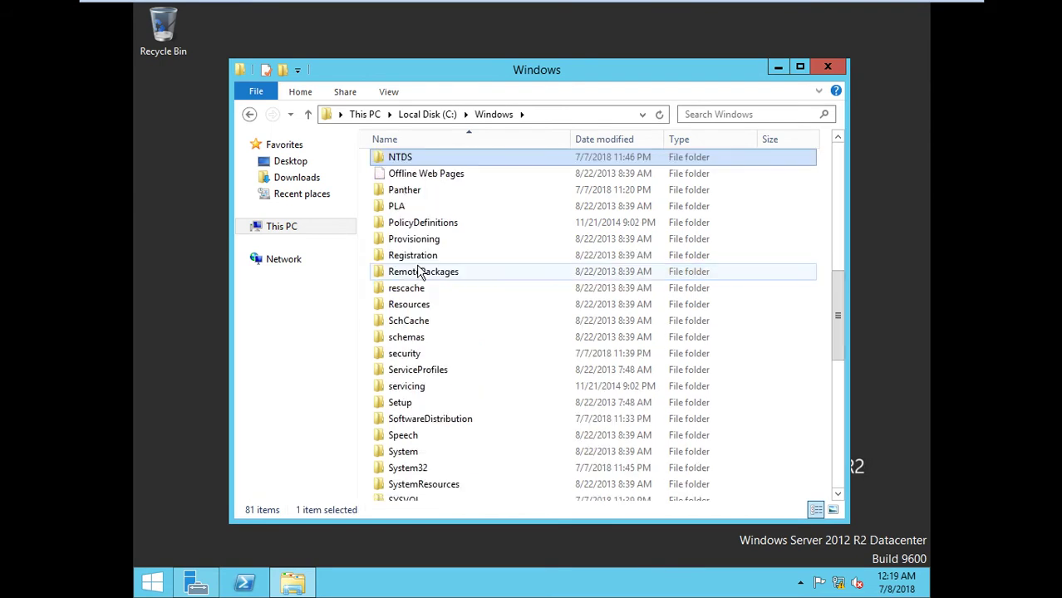
pyautogui.doubleClick(416, 158)
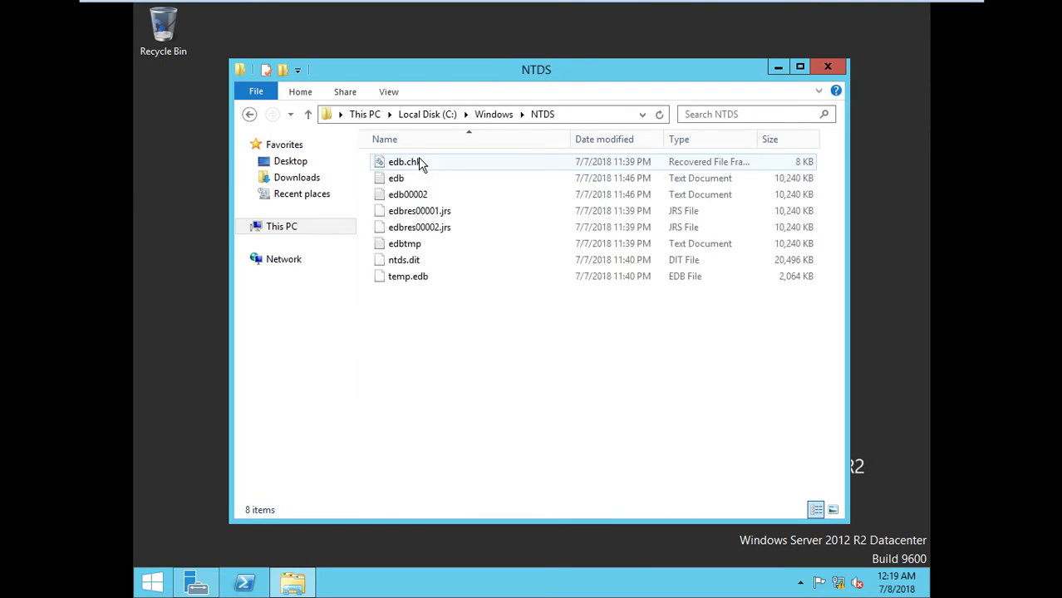
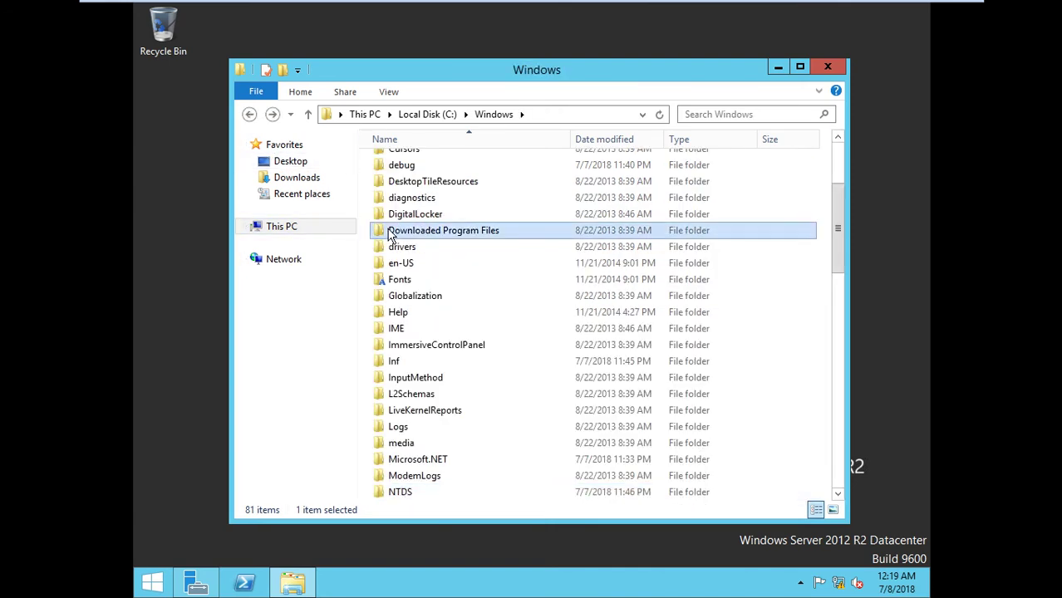
# Navigate from C:\Windows into System32 and open the dns folder
pyautogui.press('Down')
pyautogui.press('d')
pyautogui.press('d')
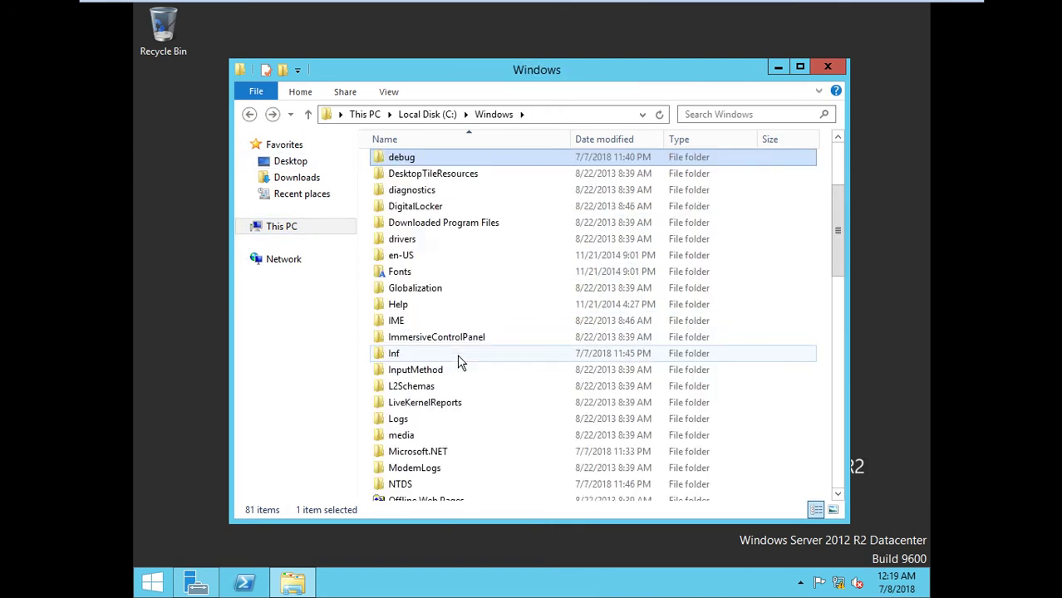
pyautogui.press('d')
pyautogui.press('d')
pyautogui.press('d')
pyautogui.press('d')
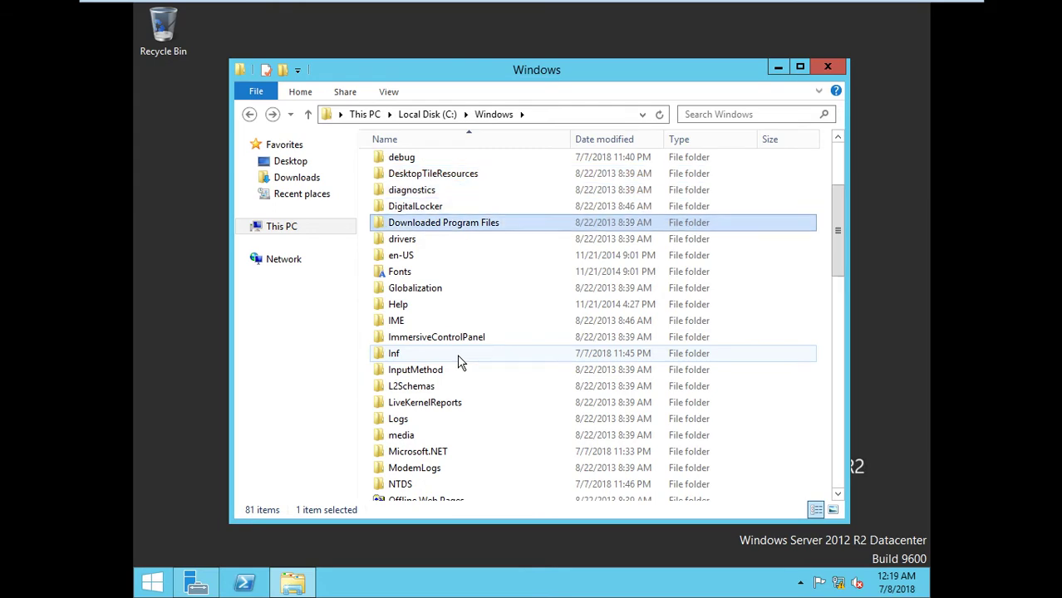
pyautogui.press('d')
pyautogui.press('d')
pyautogui.press('d')
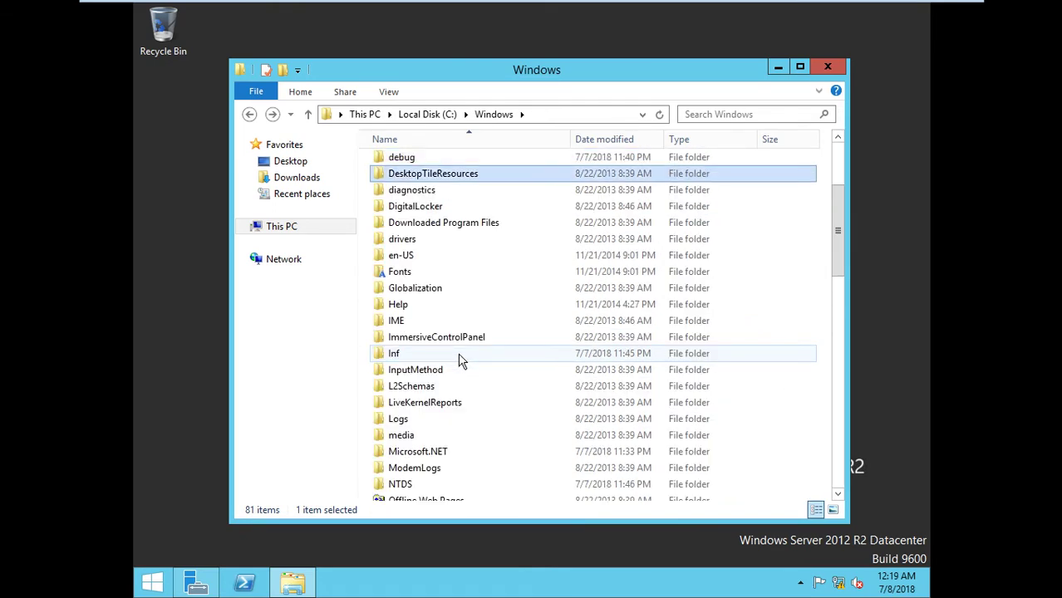
pyautogui.press('s')
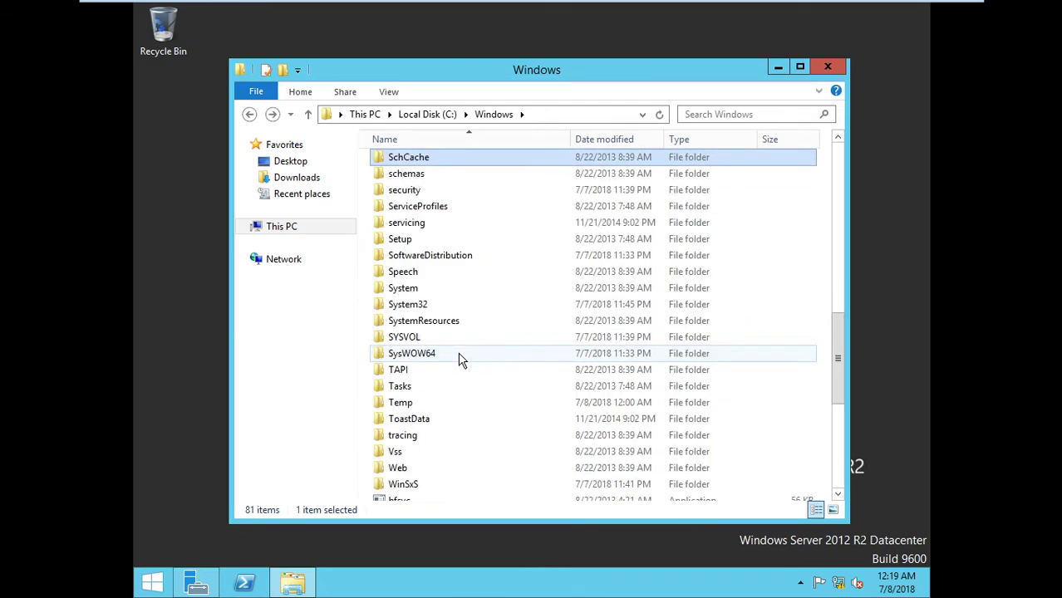
pyautogui.press('s')
pyautogui.doubleClick(408, 305)
pyautogui.click(409, 310)
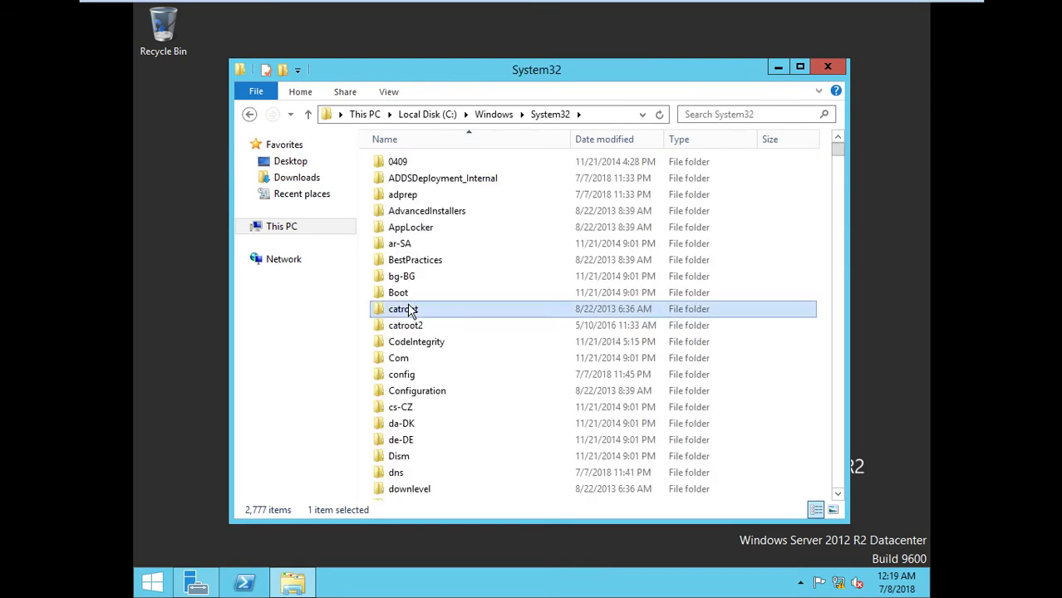
pyautogui.press('d')
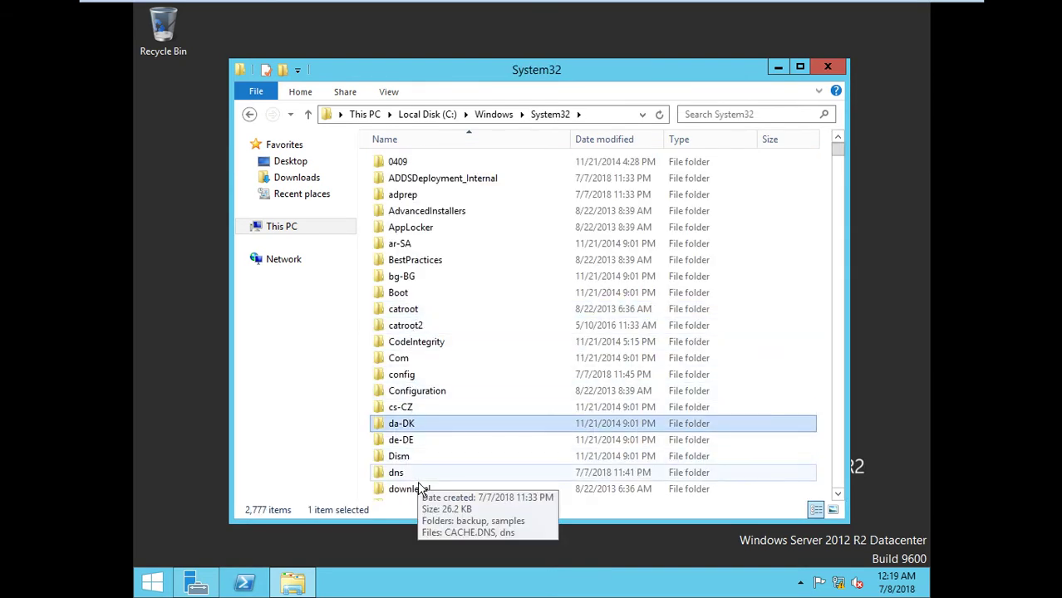
pyautogui.click(414, 475)
pyautogui.doubleClick(415, 474)
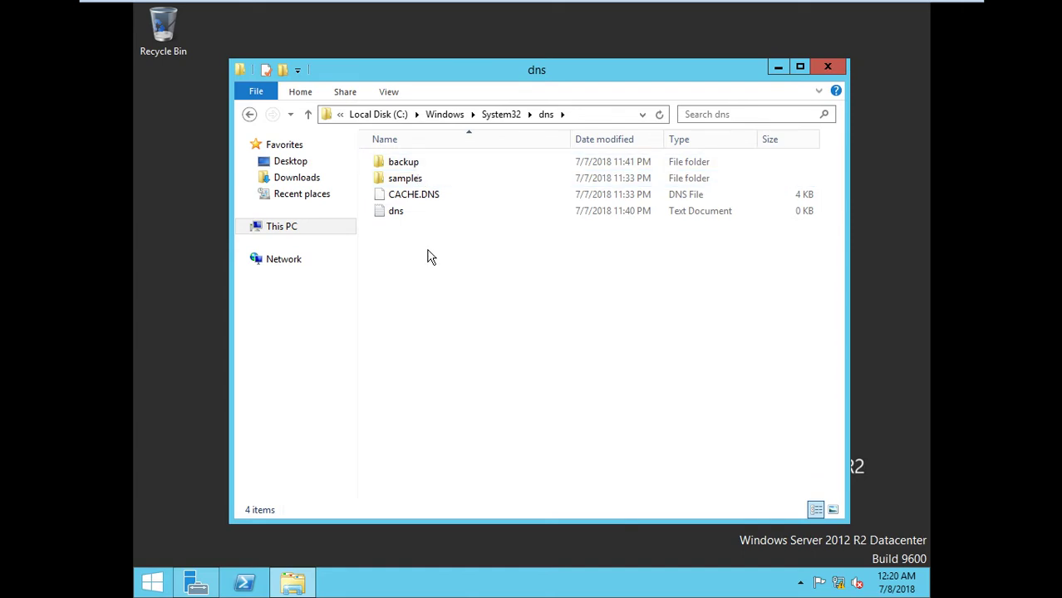
# Check the abc.com.dns zone file in the dns backup folder, return to dns, and close Explorer
pyautogui.doubleClick(431, 164)
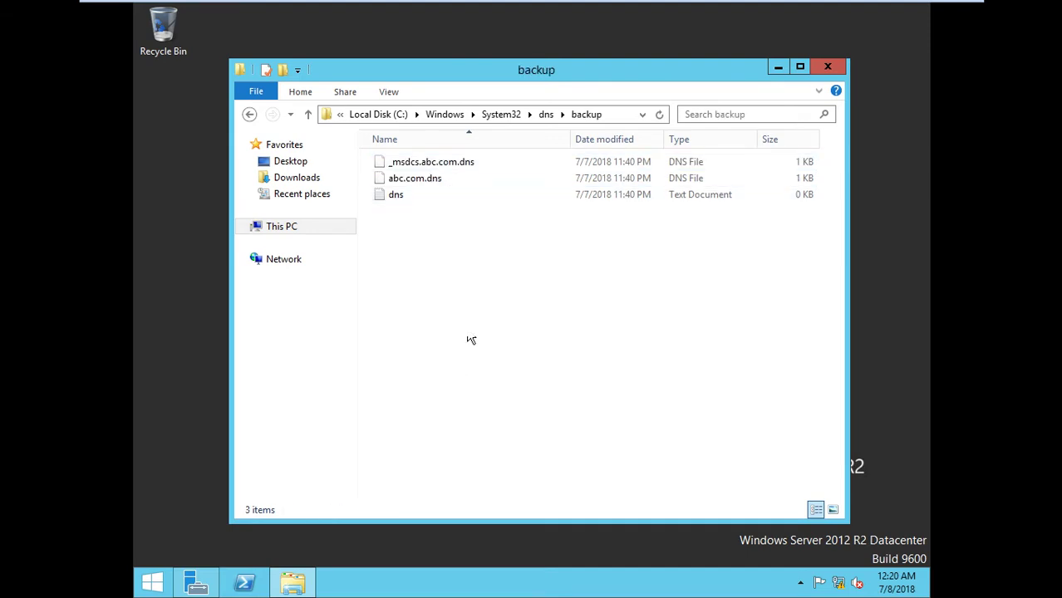
pyautogui.click(455, 179)
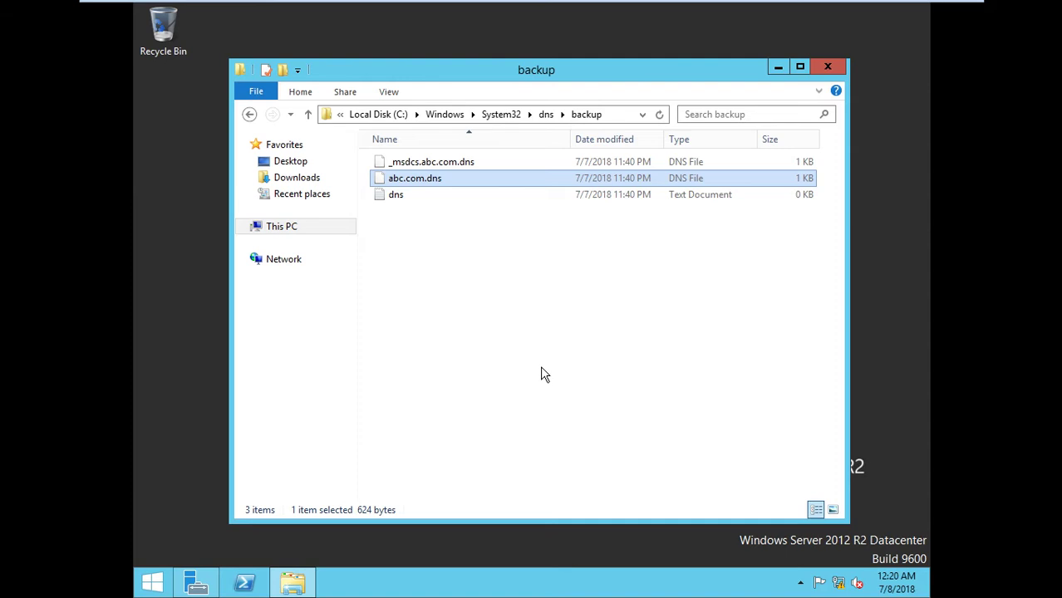
pyautogui.click(249, 115)
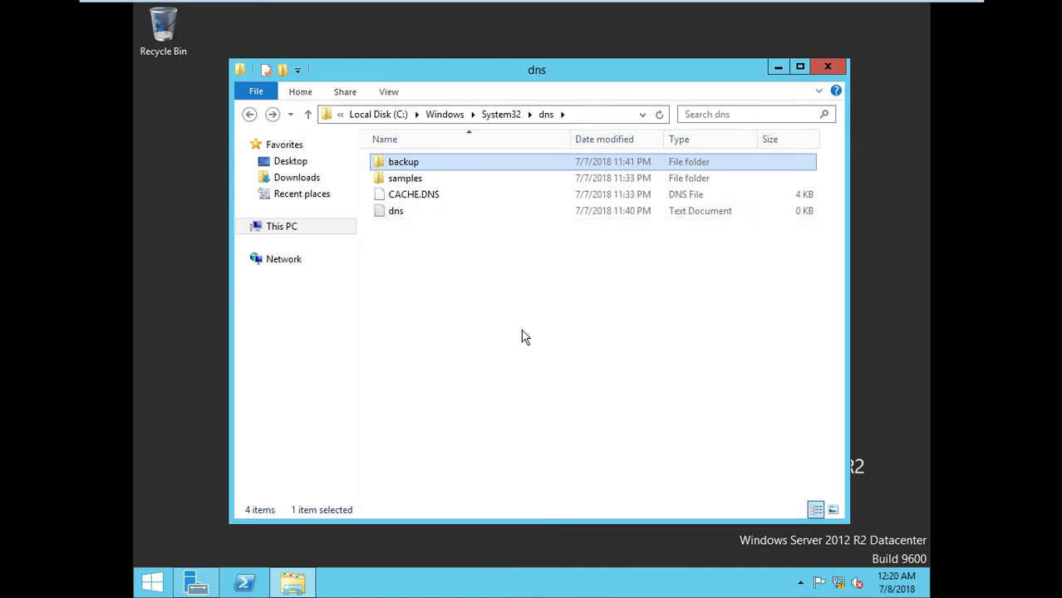
pyautogui.click(826, 68)
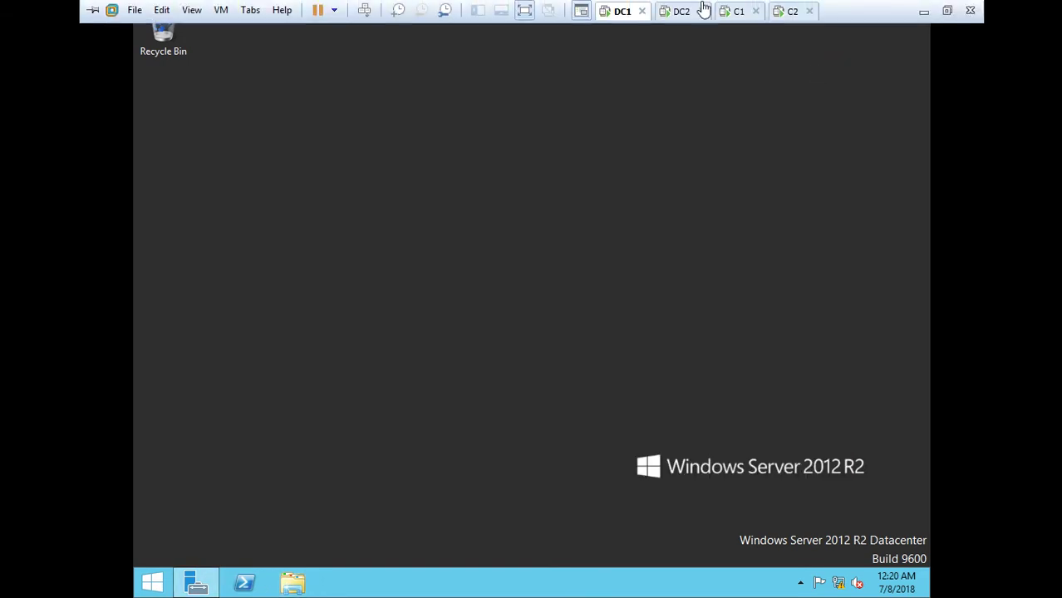
# On DC2, select the DNS Server and AD DS roles for srv2 with their required features
pyautogui.click(682, 12)
pyautogui.click(541, 192)
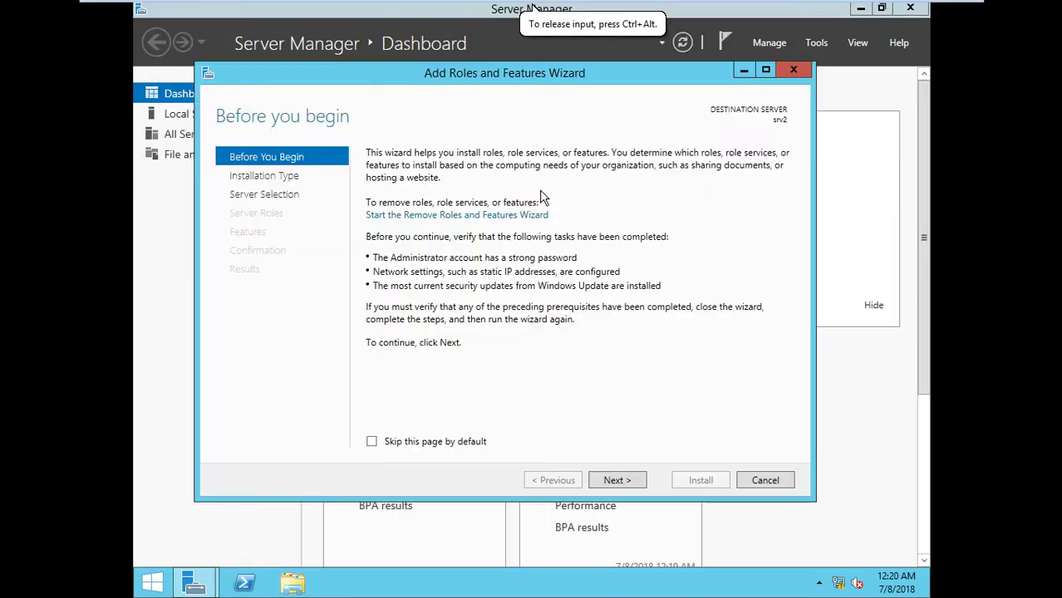
pyautogui.click(613, 480)
pyautogui.click(611, 482)
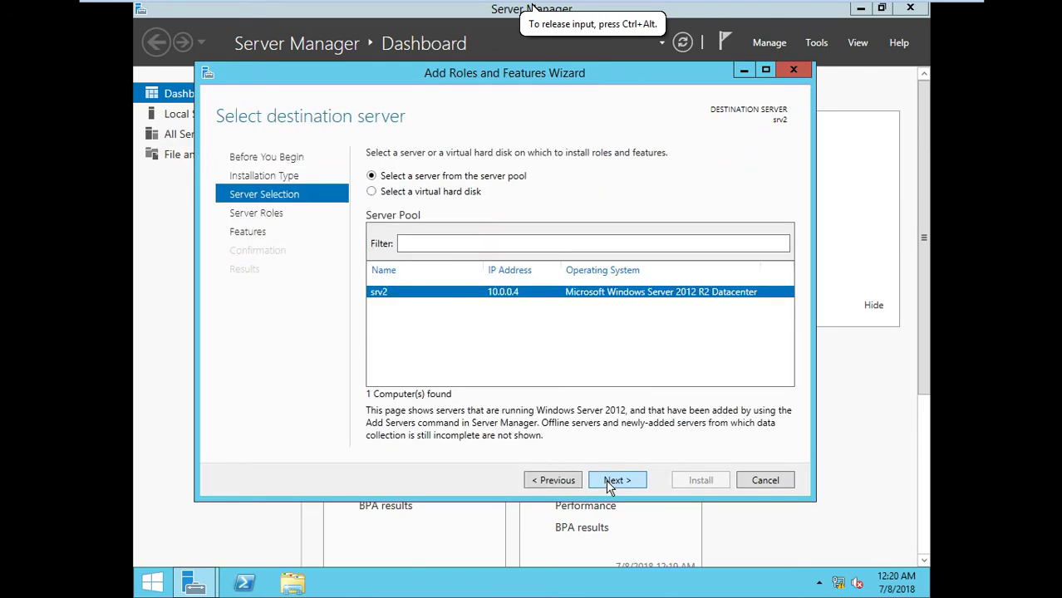
pyautogui.click(610, 482)
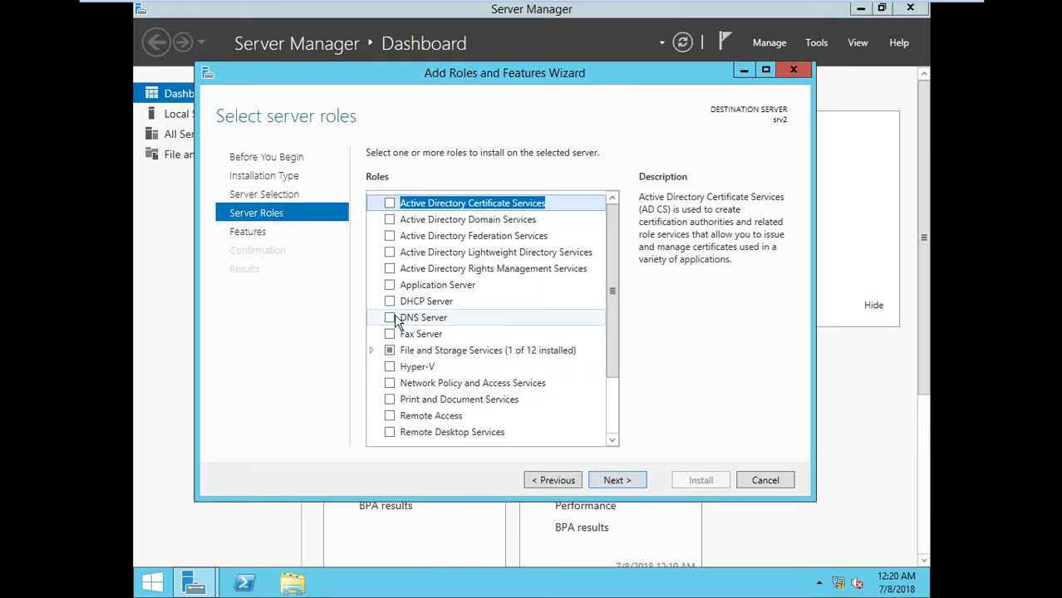
pyautogui.click(395, 321)
pyautogui.click(553, 412)
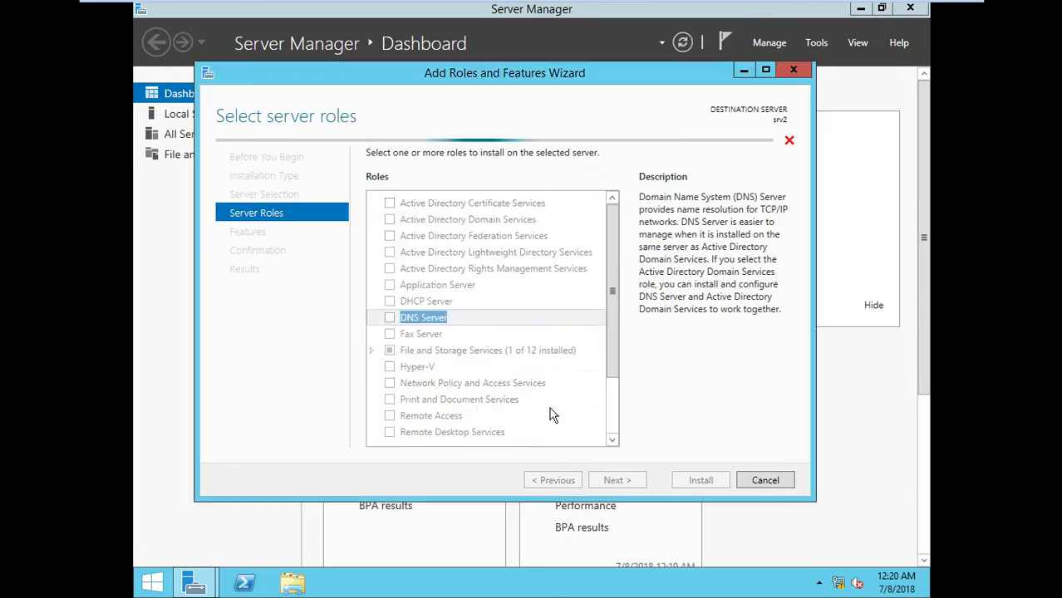
pyautogui.click(383, 227)
pyautogui.click(390, 219)
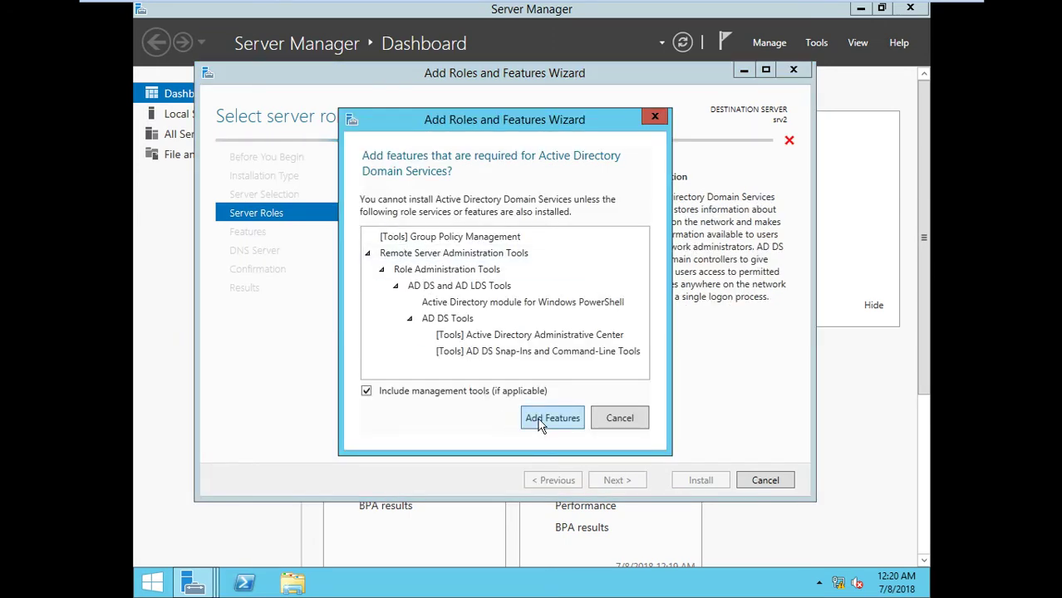
pyautogui.click(549, 414)
# Accept the remaining pages, allow automatic restart, and install the roles
pyautogui.click(616, 480)
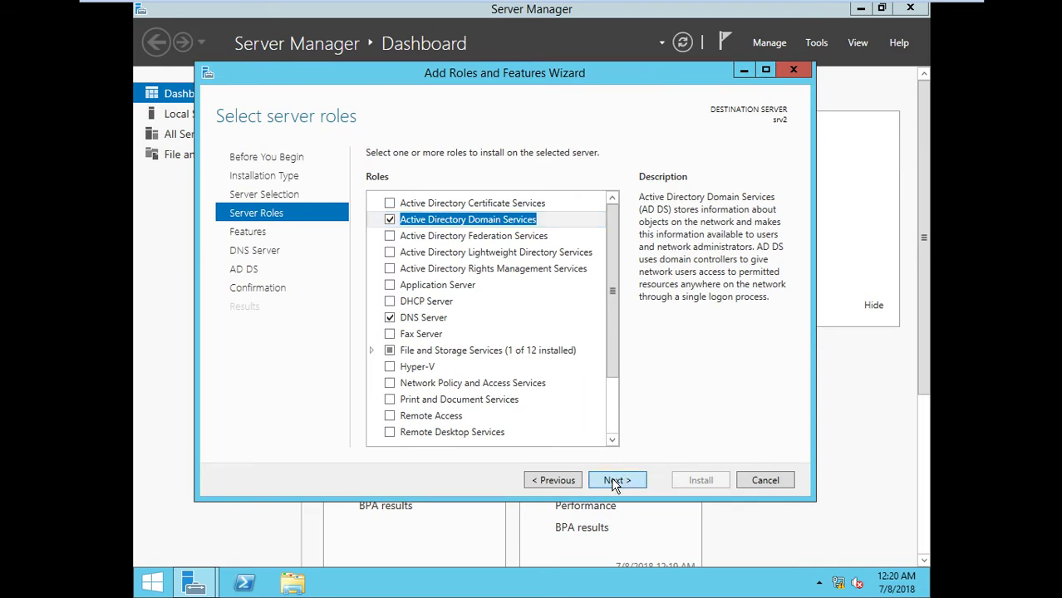
pyautogui.click(615, 480)
pyautogui.click(616, 480)
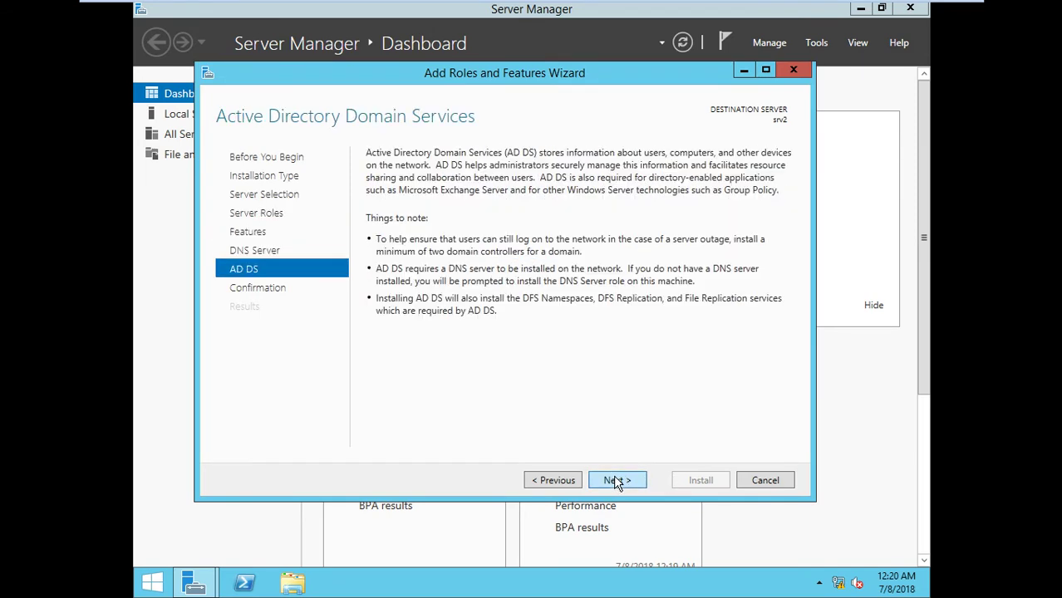
pyautogui.click(616, 480)
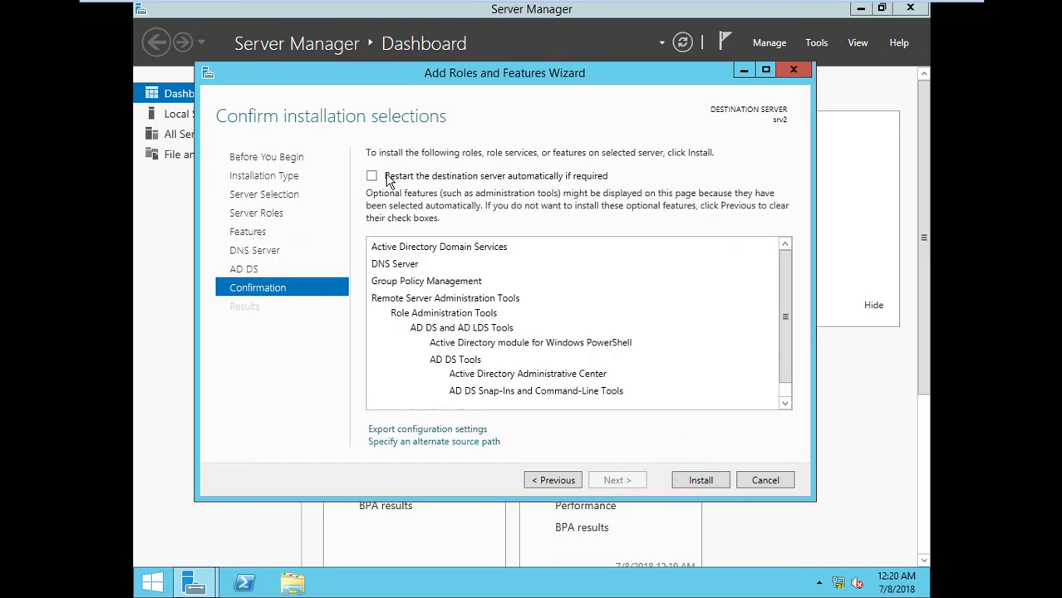
pyautogui.click(384, 176)
pyautogui.click(592, 345)
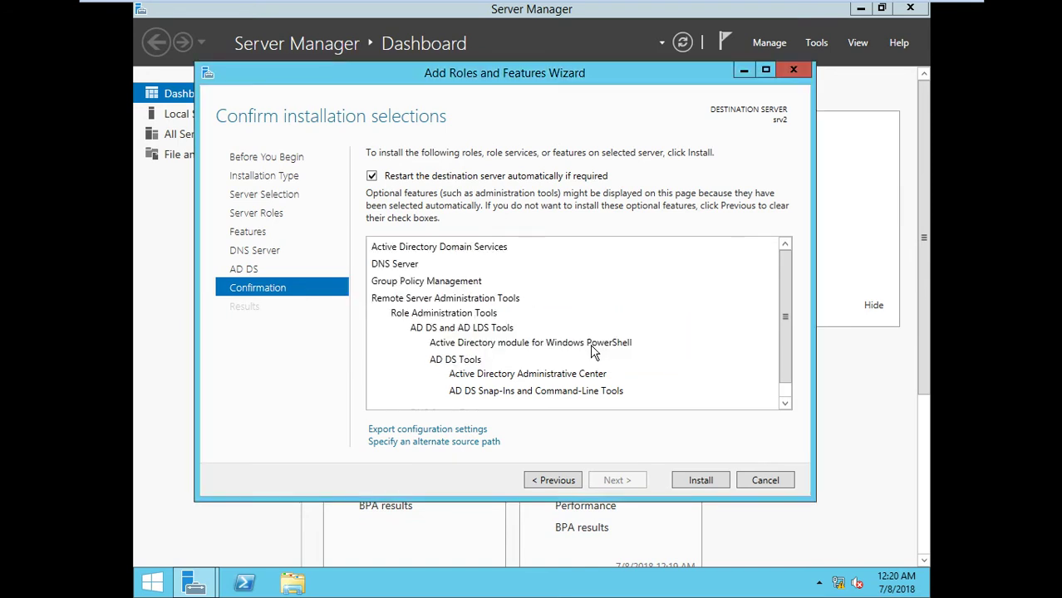
pyautogui.click(687, 482)
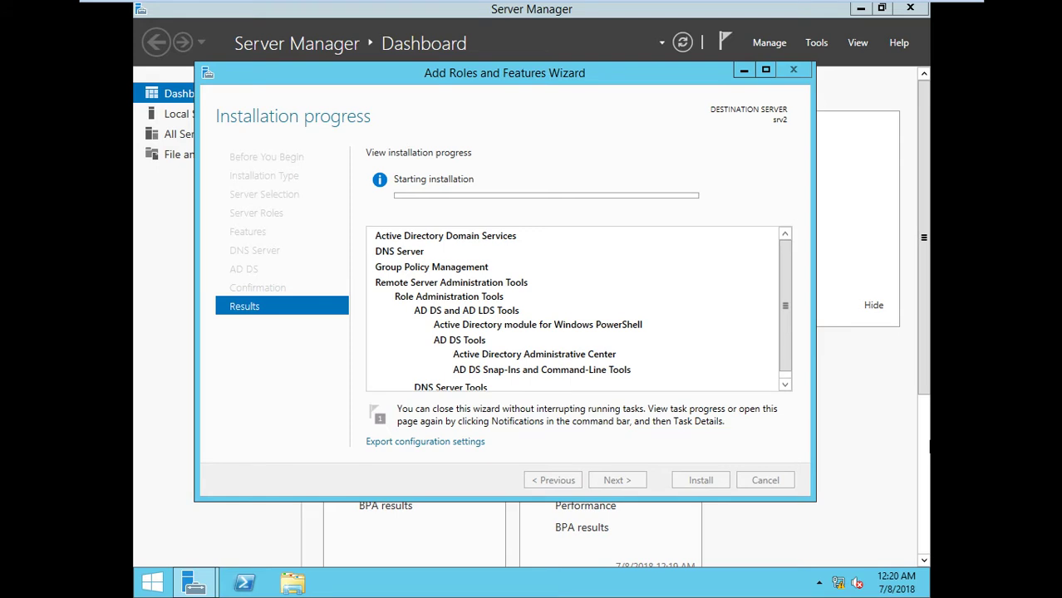
pyautogui.moveTo(839, 8)
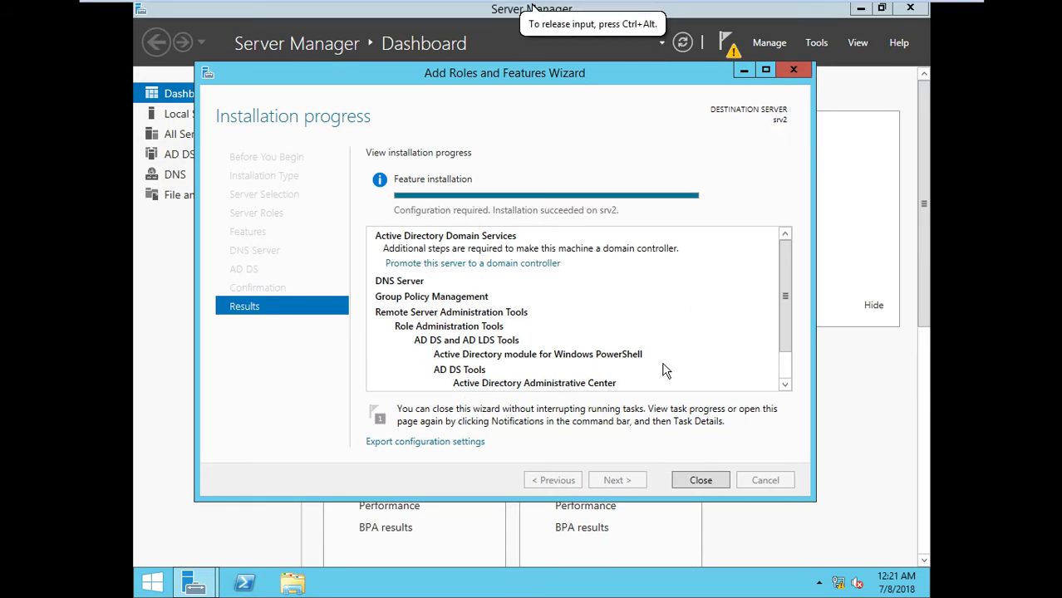
# Promote srv2 as an additional domain controller for existing domain abc.com using domain administrator credentials
pyautogui.click(529, 263)
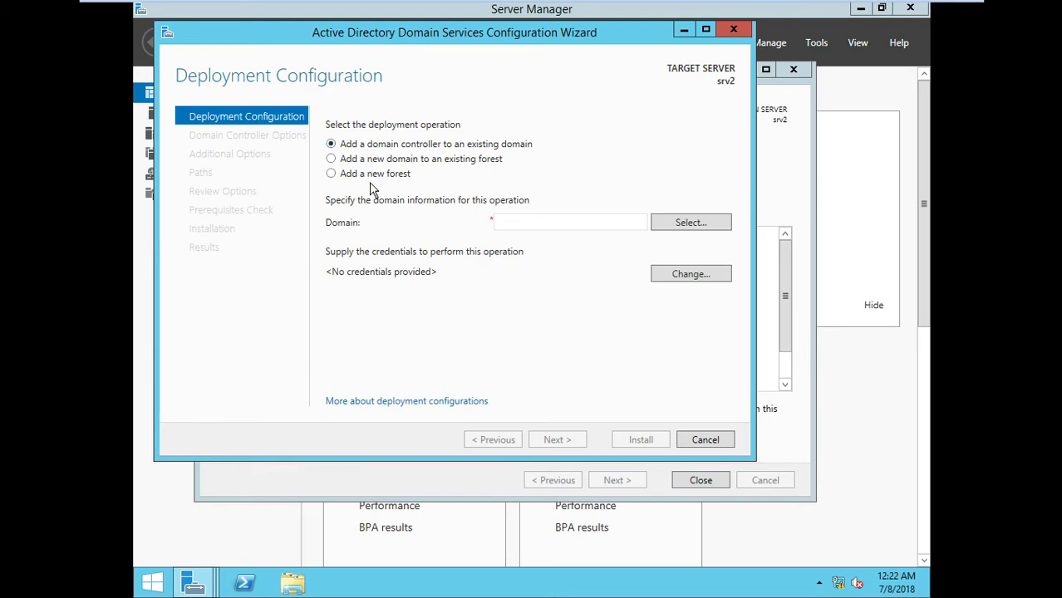
pyautogui.click(370, 178)
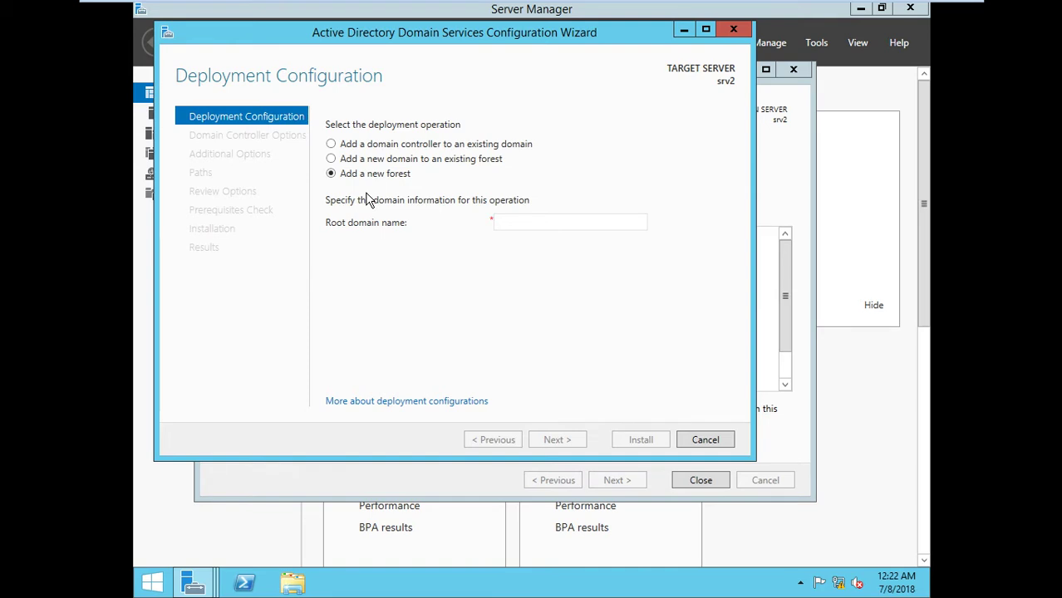
pyautogui.click(412, 148)
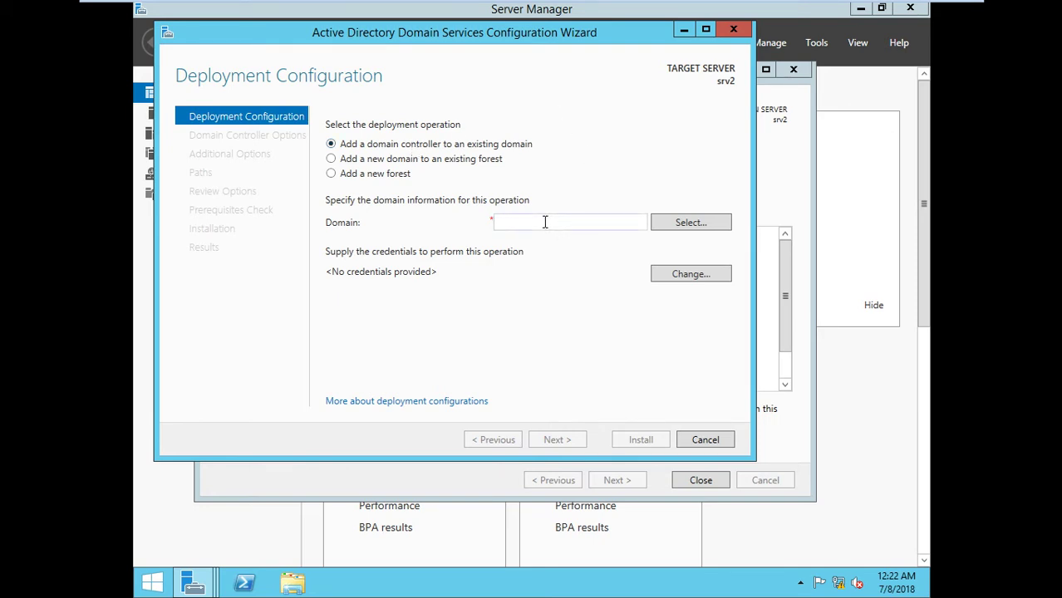
pyautogui.write('abc.com')
pyautogui.click(684, 274)
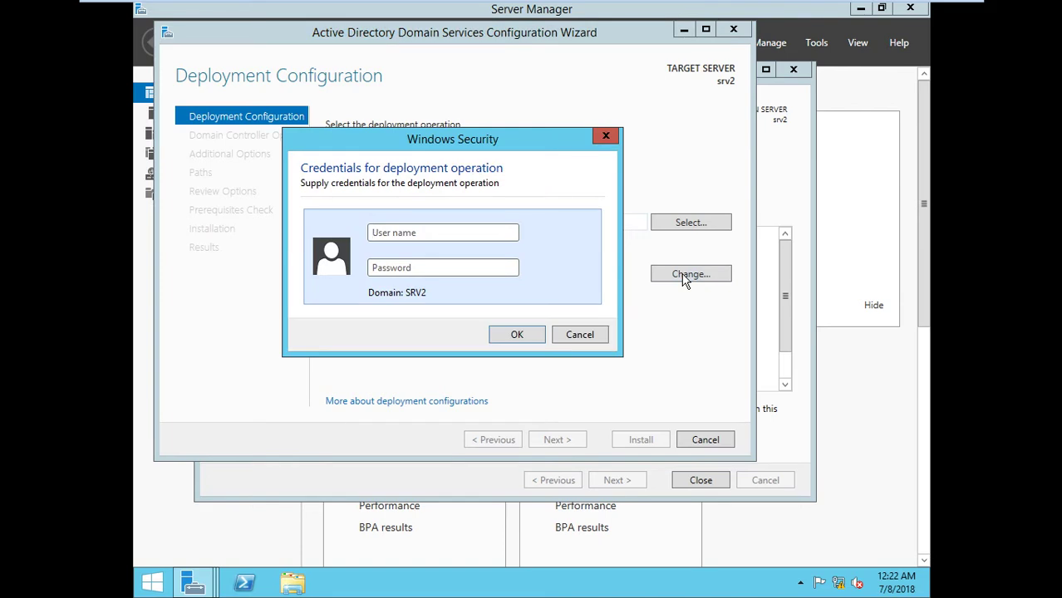
pyautogui.write('abc\\administrator')
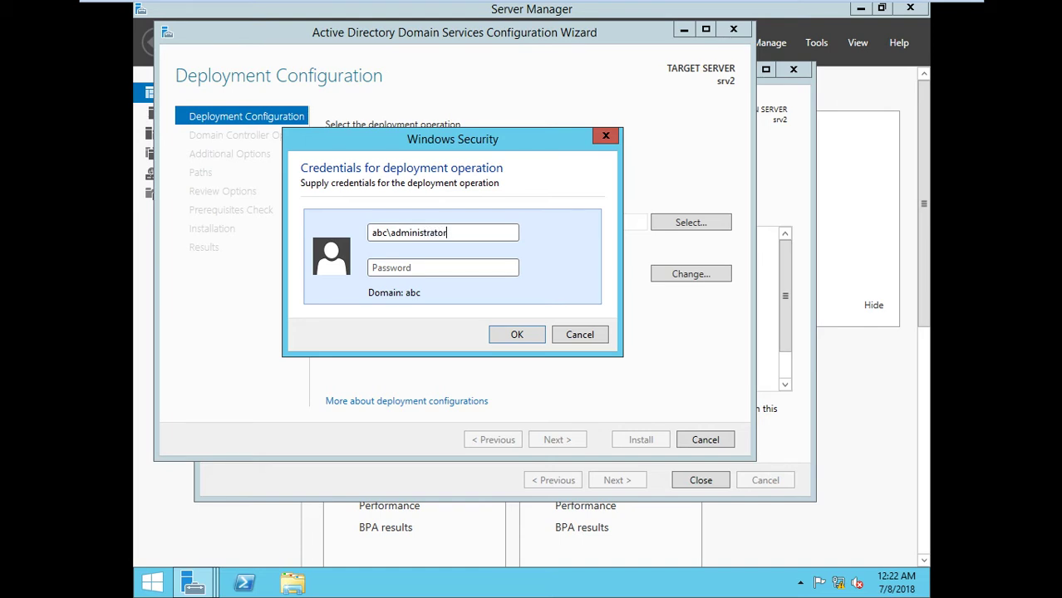
pyautogui.write('******')
pyautogui.click(529, 336)
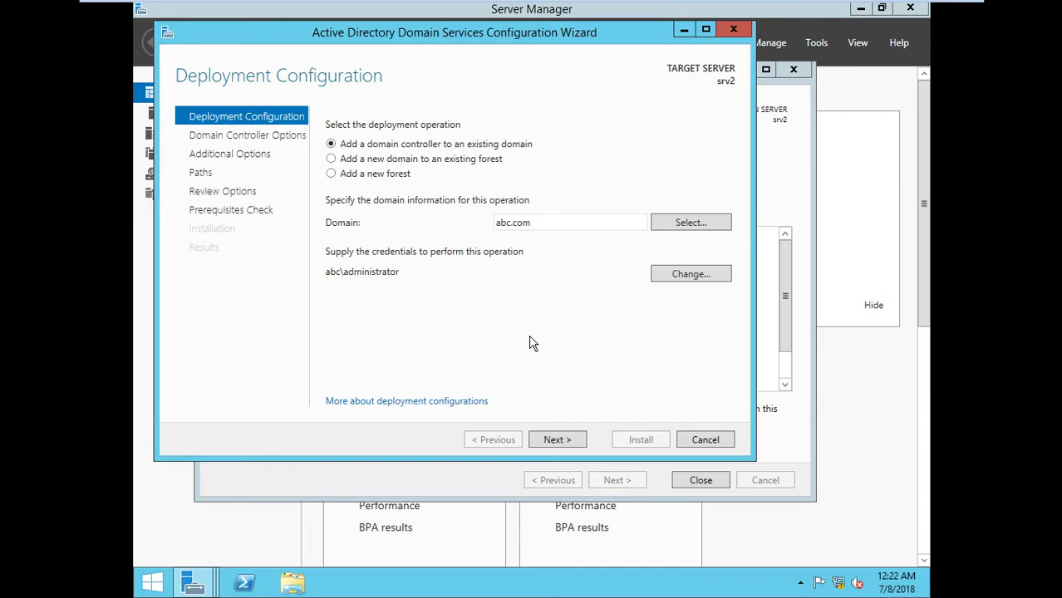
pyautogui.click(557, 440)
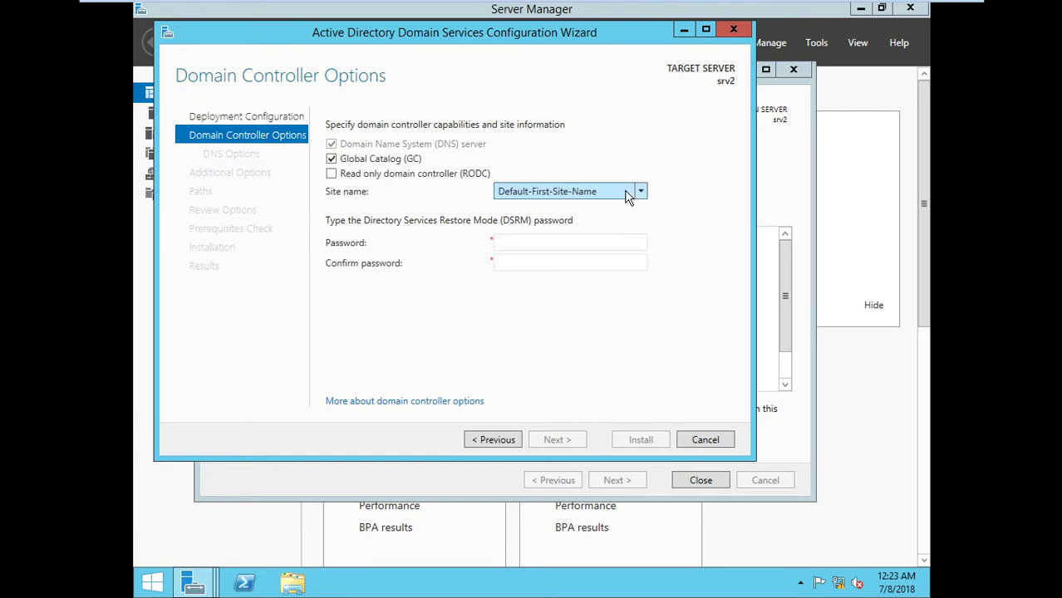
# Enter and confirm the Directory Services Restore Mode password
pyautogui.click(527, 249)
pyautogui.write('Pa$$w0rd')
pyautogui.press('Tab')
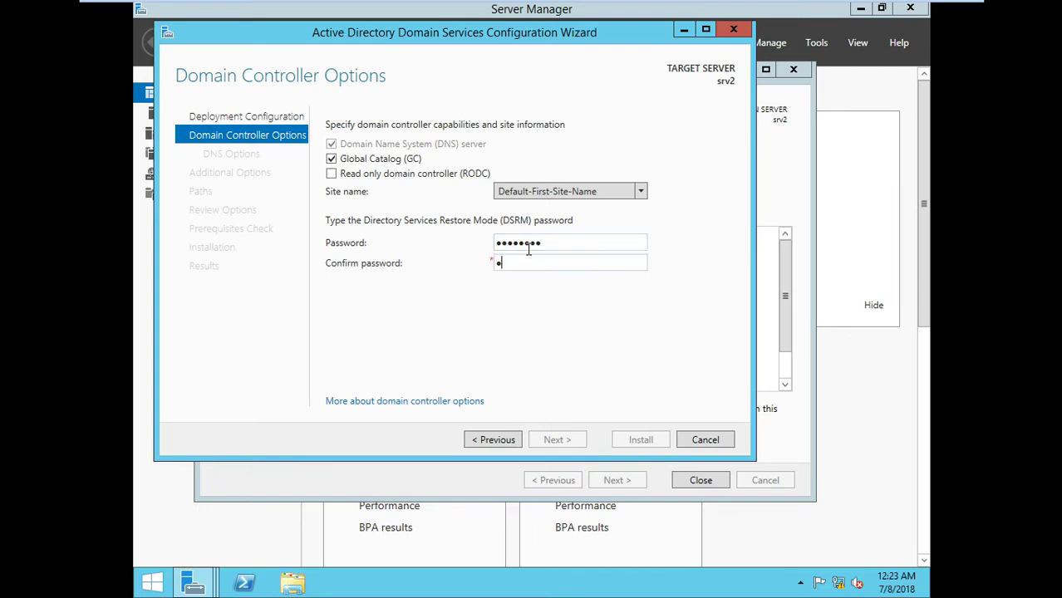
pyautogui.write('Pa$$w0rd')
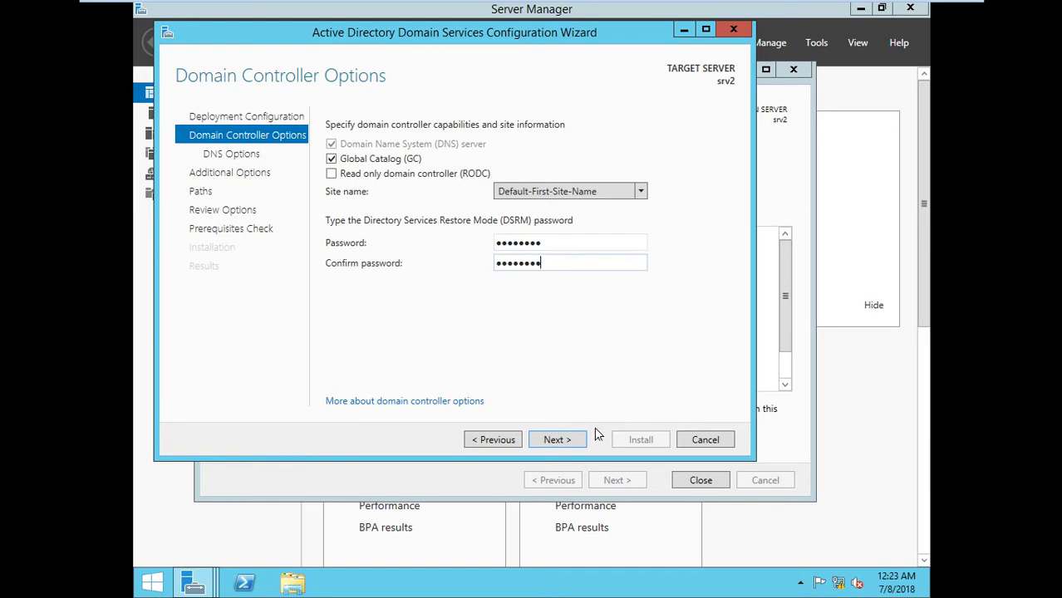
# Accept the DNS, replication, paths and review defaults, then start the domain controller installation
pyautogui.click(568, 444)
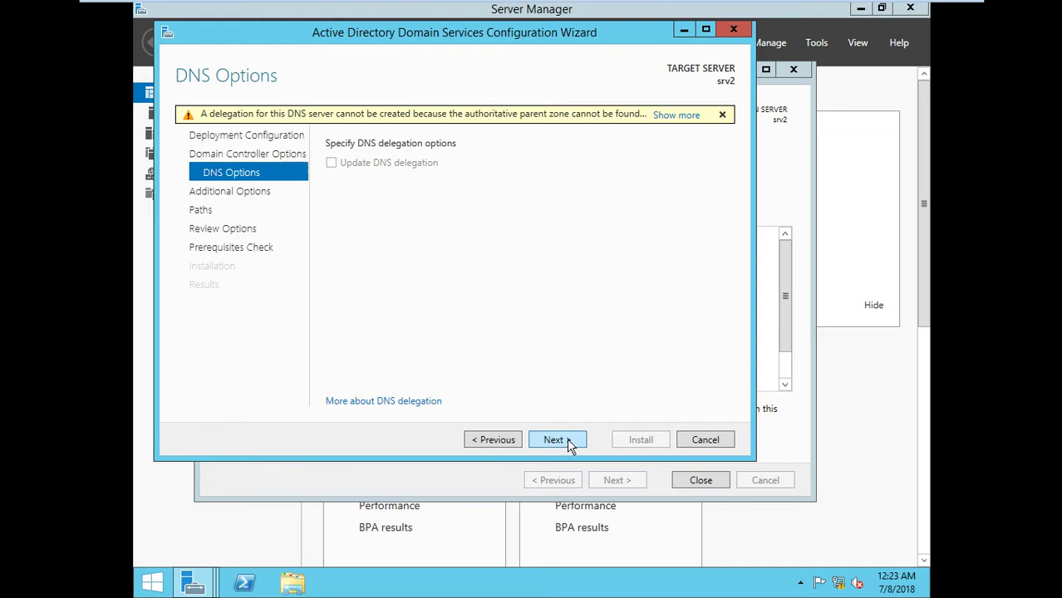
pyautogui.click(569, 444)
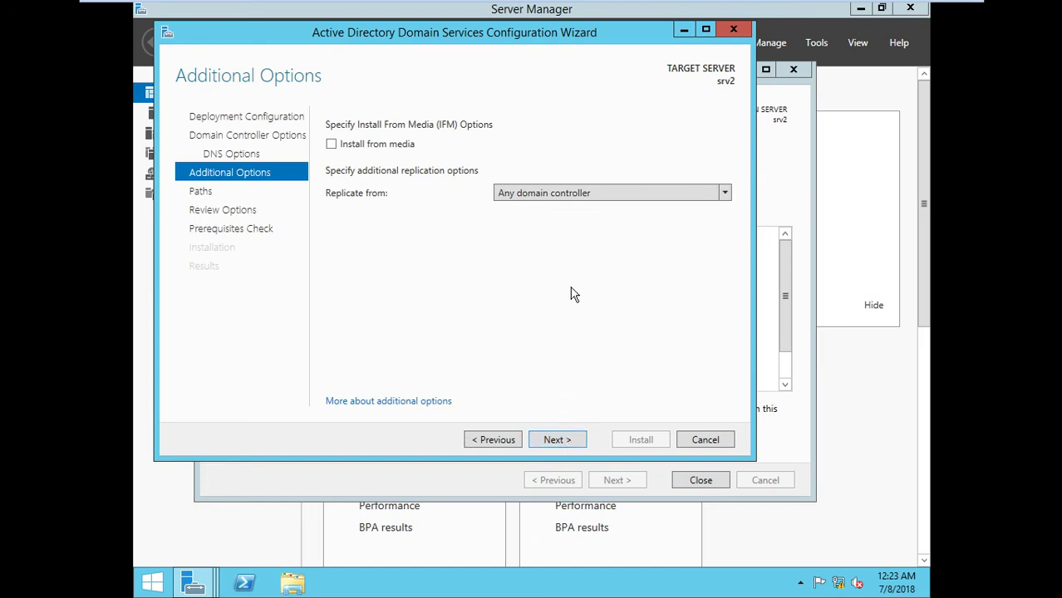
pyautogui.click(570, 443)
pyautogui.click(570, 443)
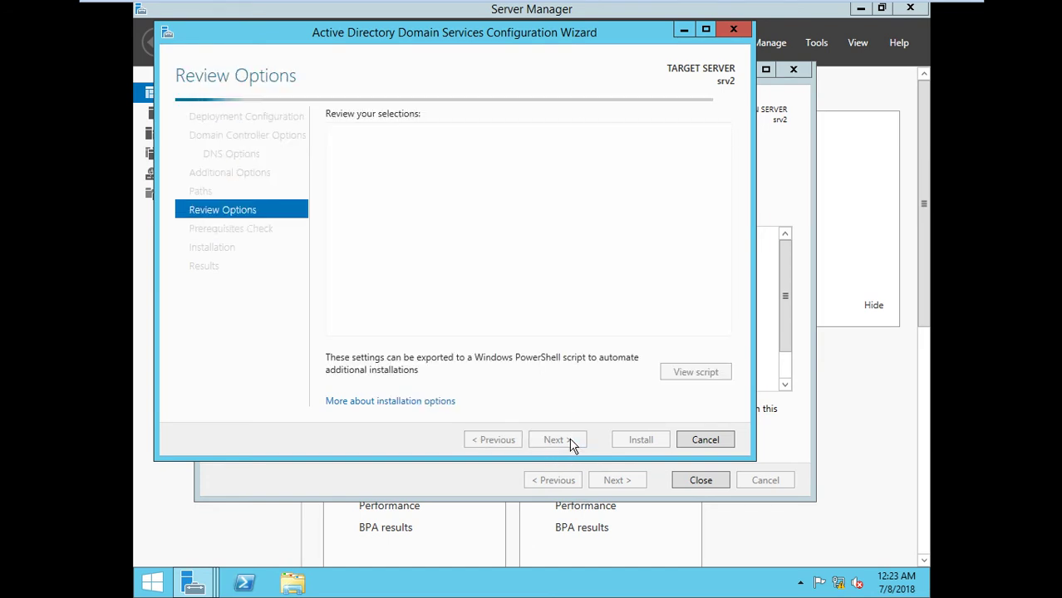
pyautogui.click(570, 443)
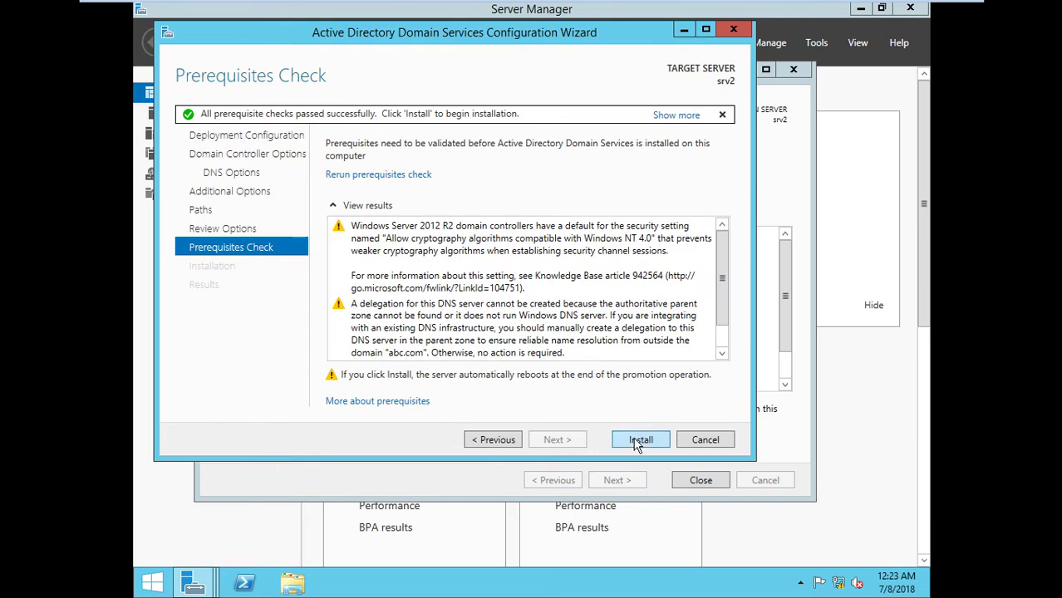
pyautogui.click(636, 441)
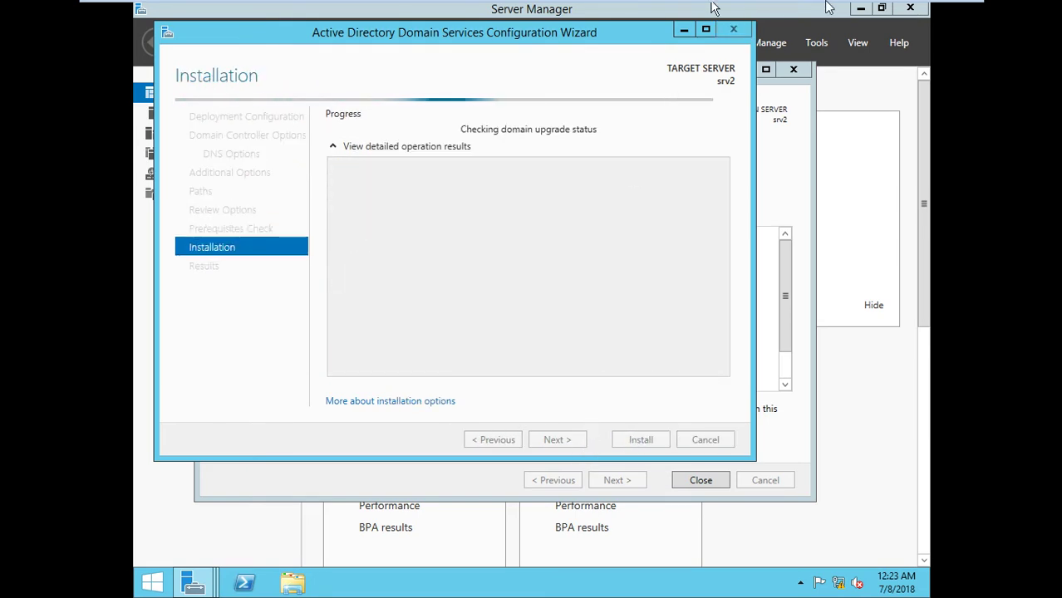
# Sign in to the rebooted srv2 with the domain Administrator password
pyautogui.moveTo(828, 8)
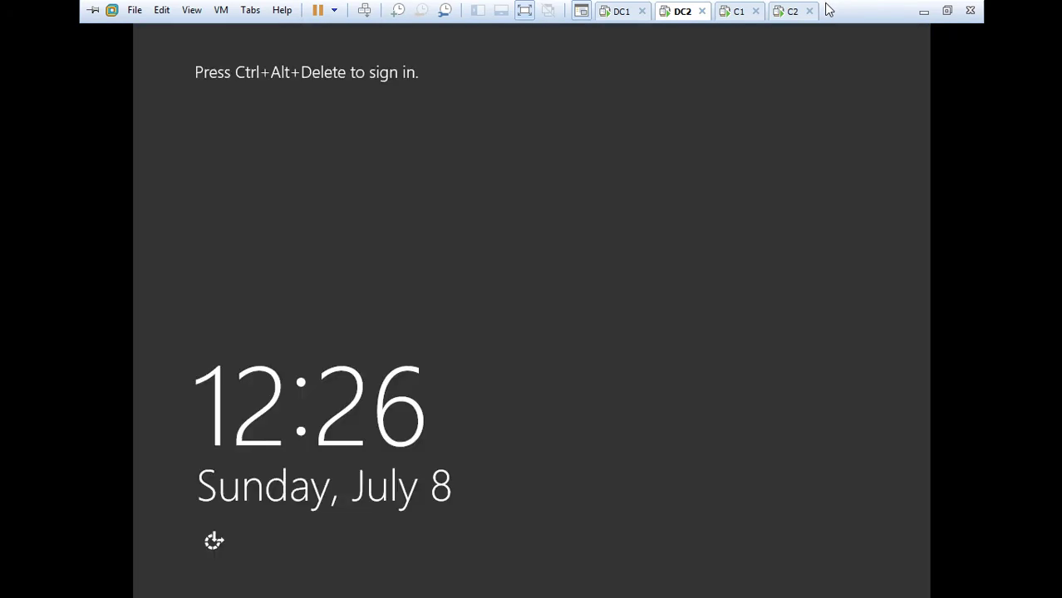
pyautogui.click(716, 157)
pyautogui.press('ctrl+alt+Insert')
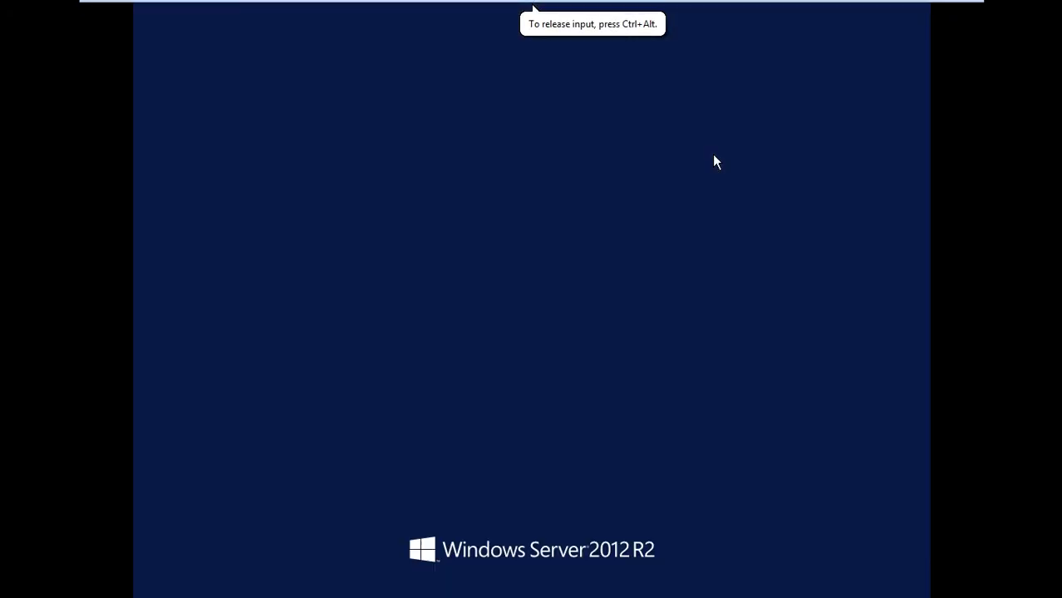
pyautogui.write('P@ssw0rd')
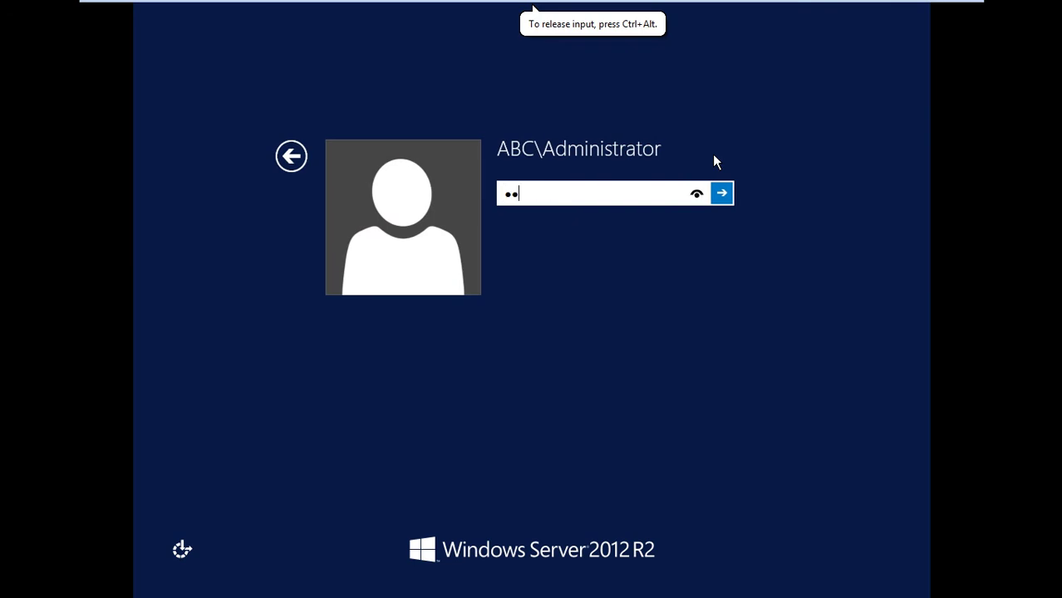
pyautogui.press('Return')
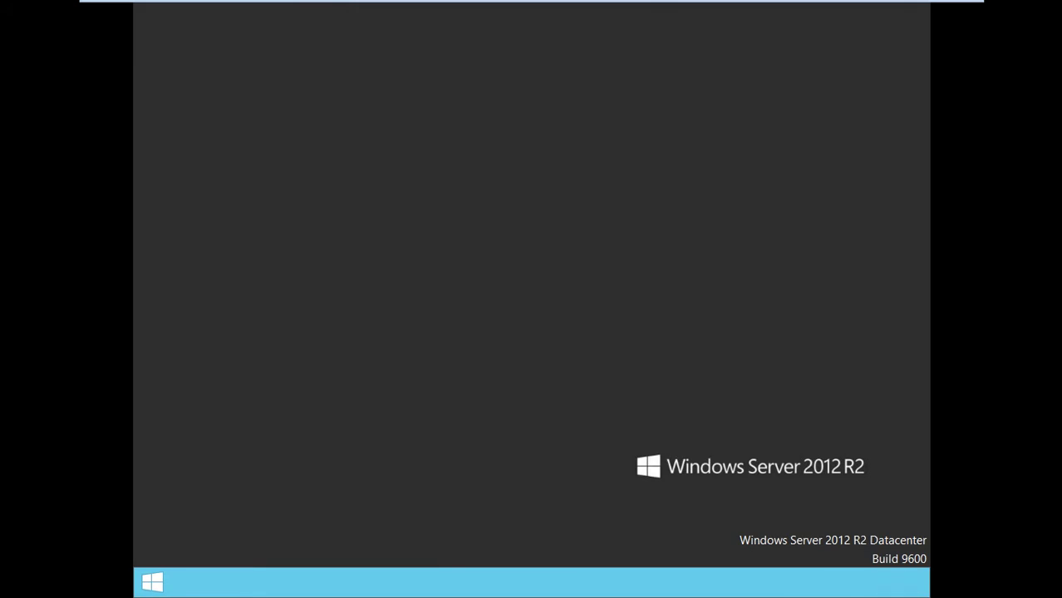
# On DC1, launch dsa.msc and select a user in the abc.com Users container
pyautogui.moveTo(735, 7)
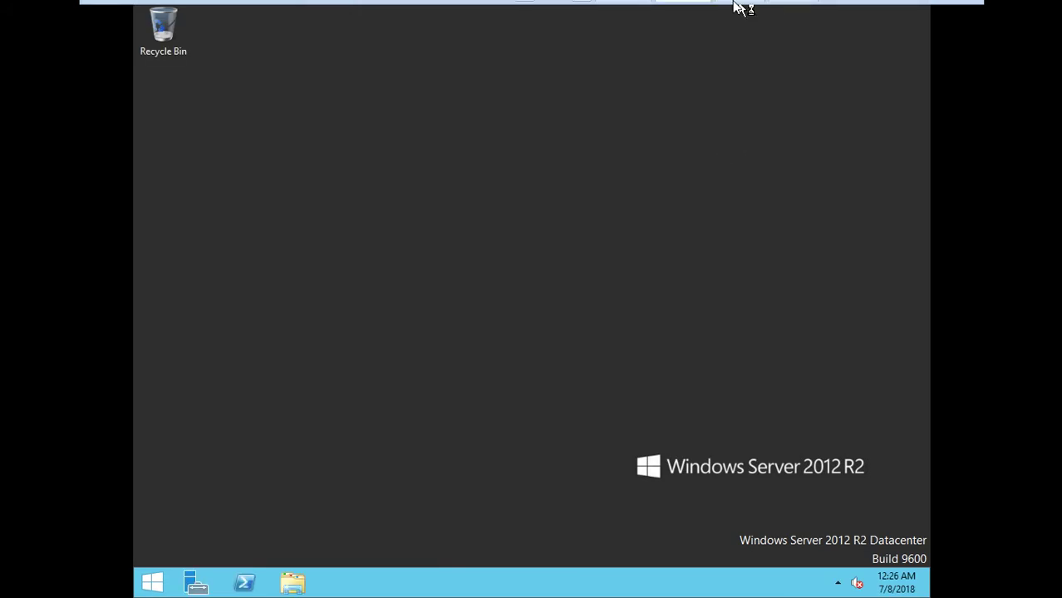
pyautogui.click(617, 162)
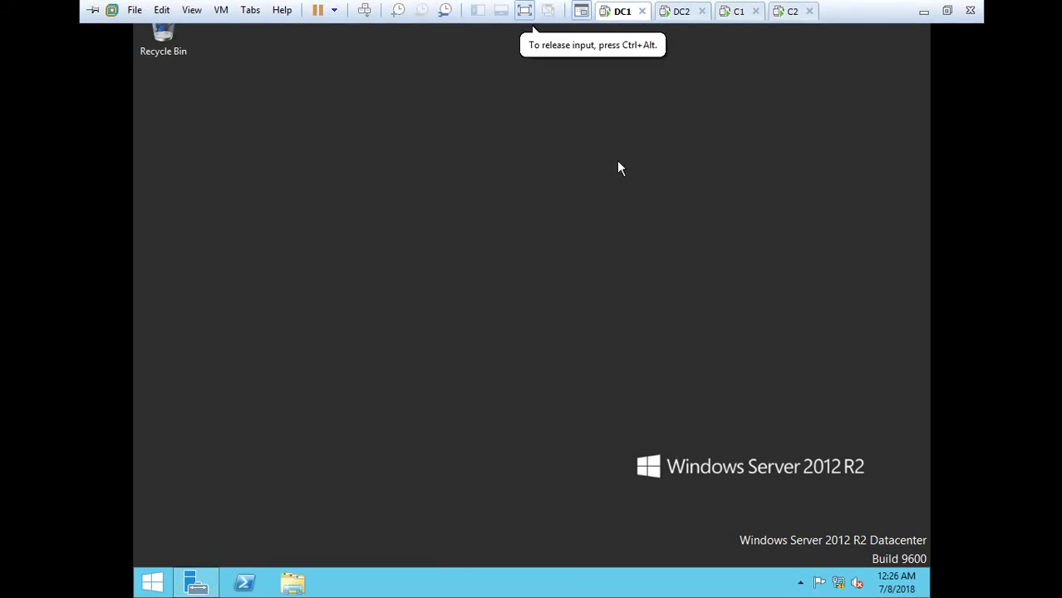
pyautogui.press('super+r')
pyautogui.write('dsa.')
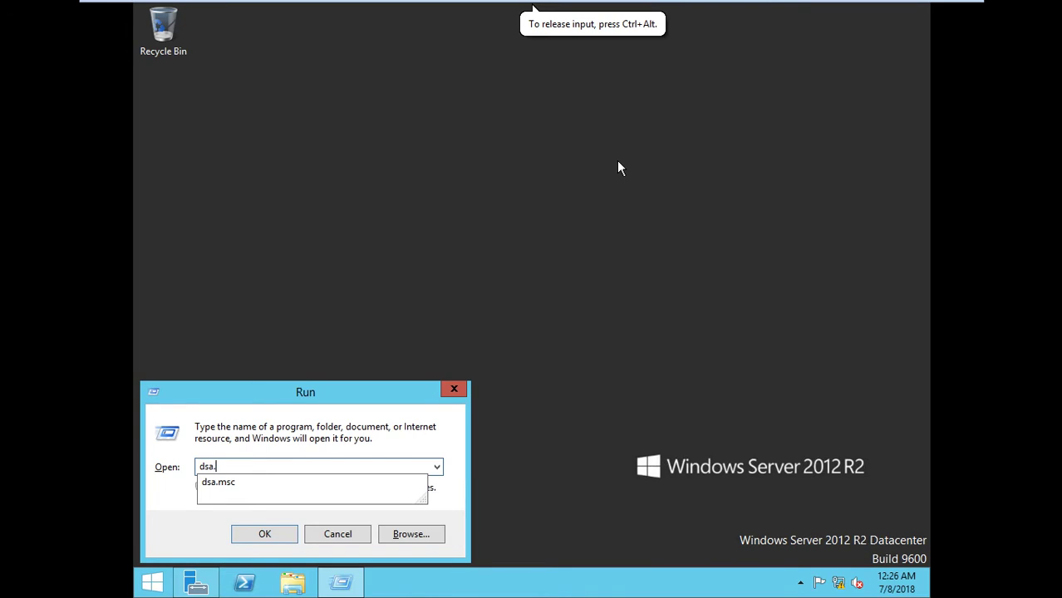
pyautogui.write('msc')
pyautogui.press('Return')
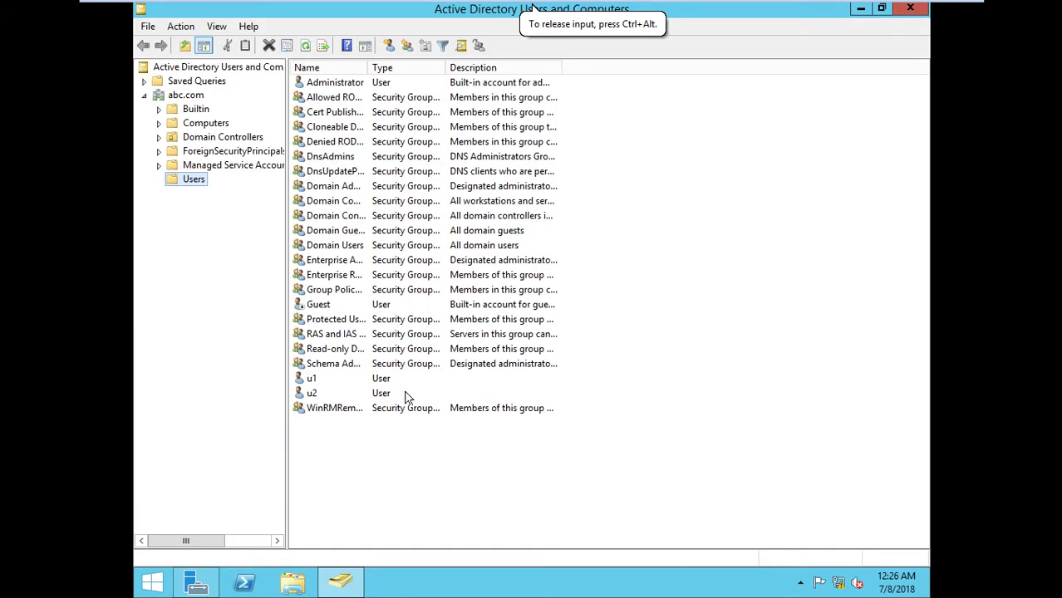
pyautogui.click(315, 394)
pyautogui.moveTo(496, 7)
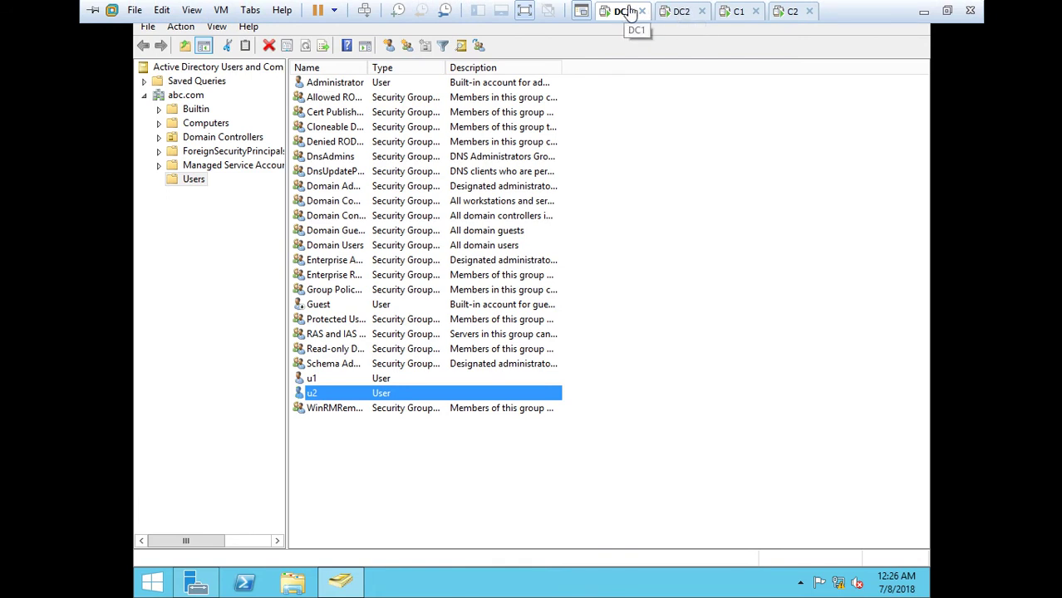
# On DC2, run dsa.msc and open abc.com Users to see u1 and u2, then return to DC1
pyautogui.click(690, 12)
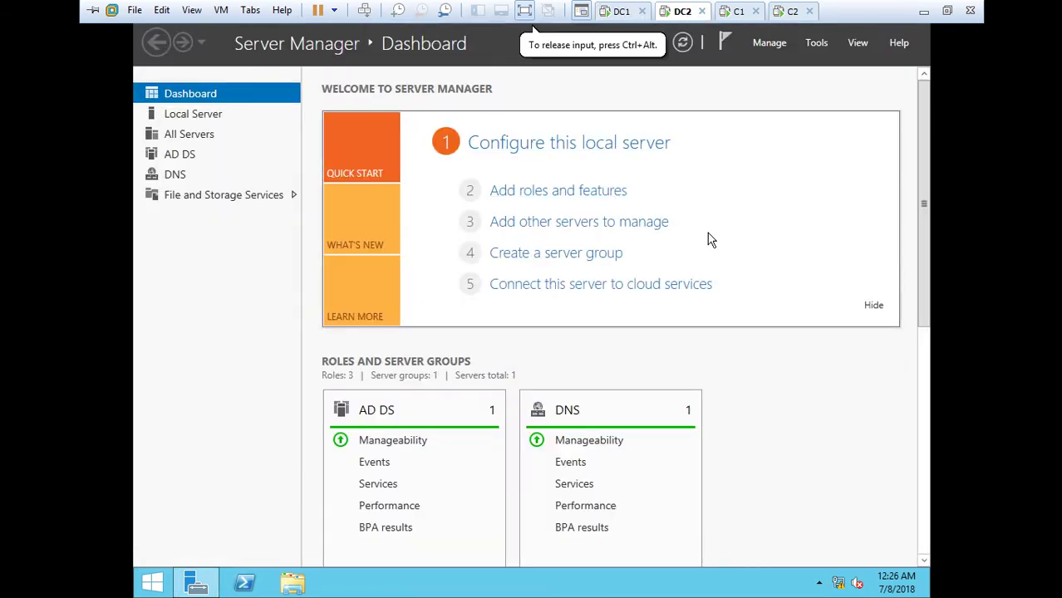
pyautogui.press('super+r')
pyautogui.write('dsa')
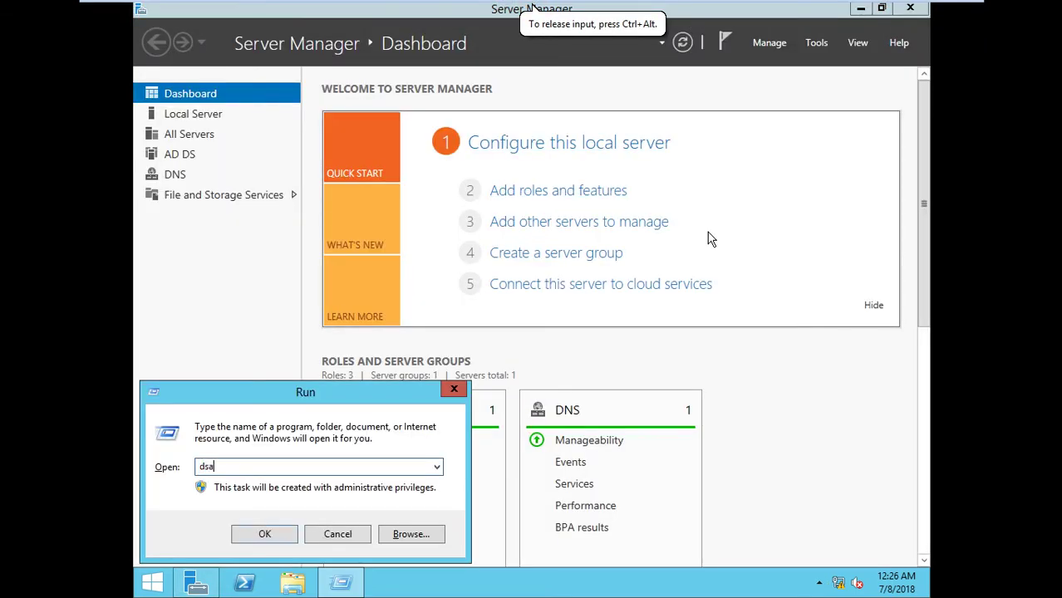
pyautogui.write('.msc')
pyautogui.press('Return')
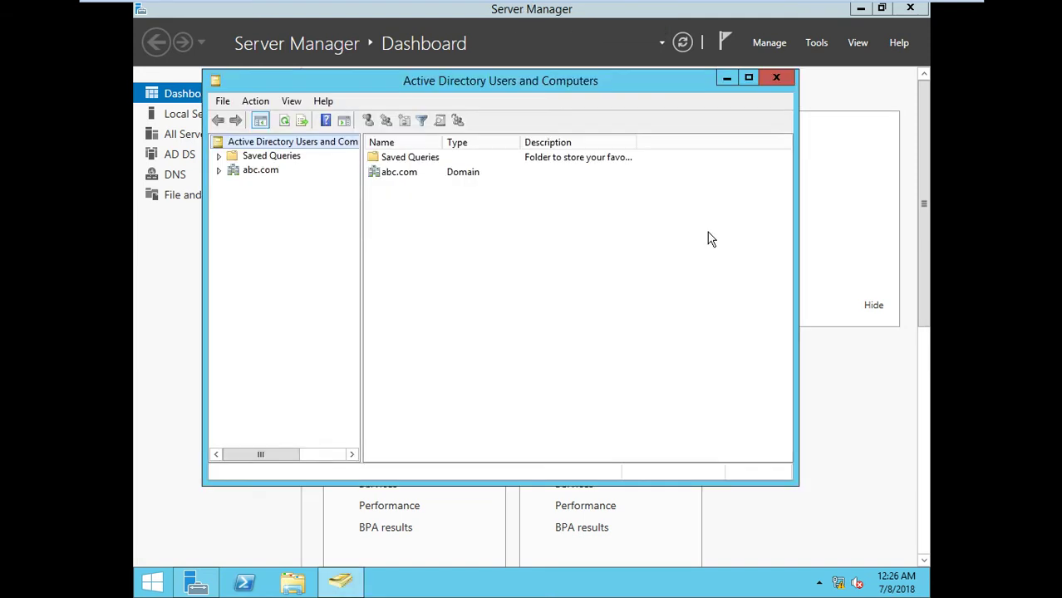
pyautogui.click(218, 170)
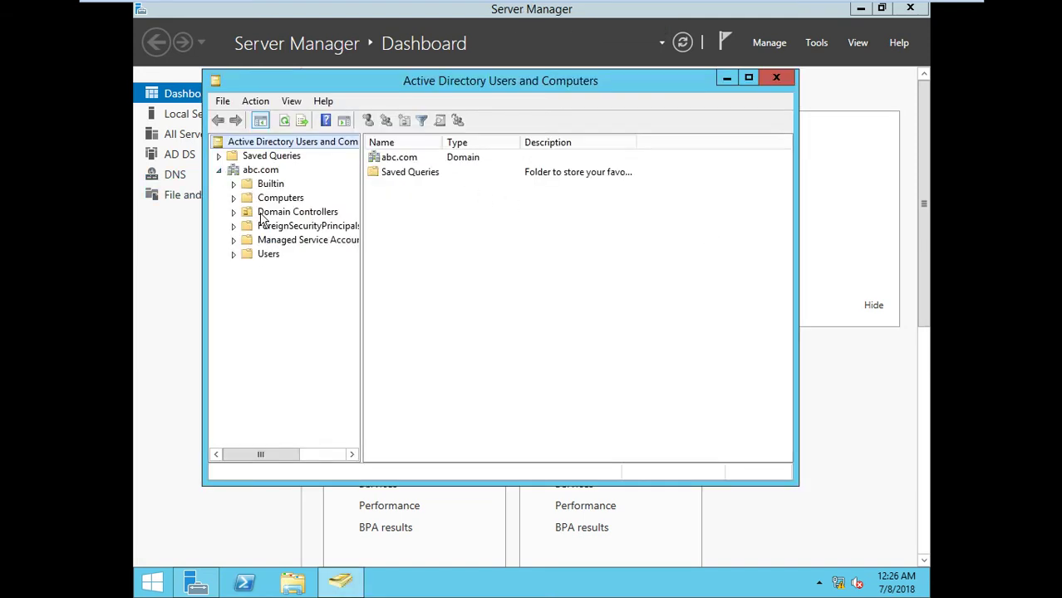
pyautogui.click(274, 258)
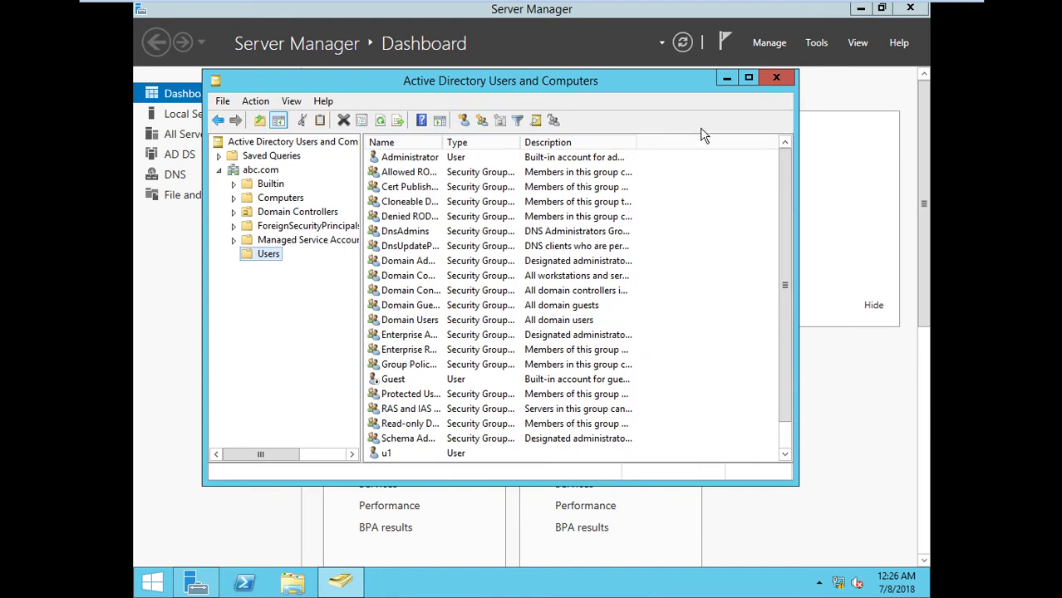
pyautogui.scroll(-1, 785, 230)
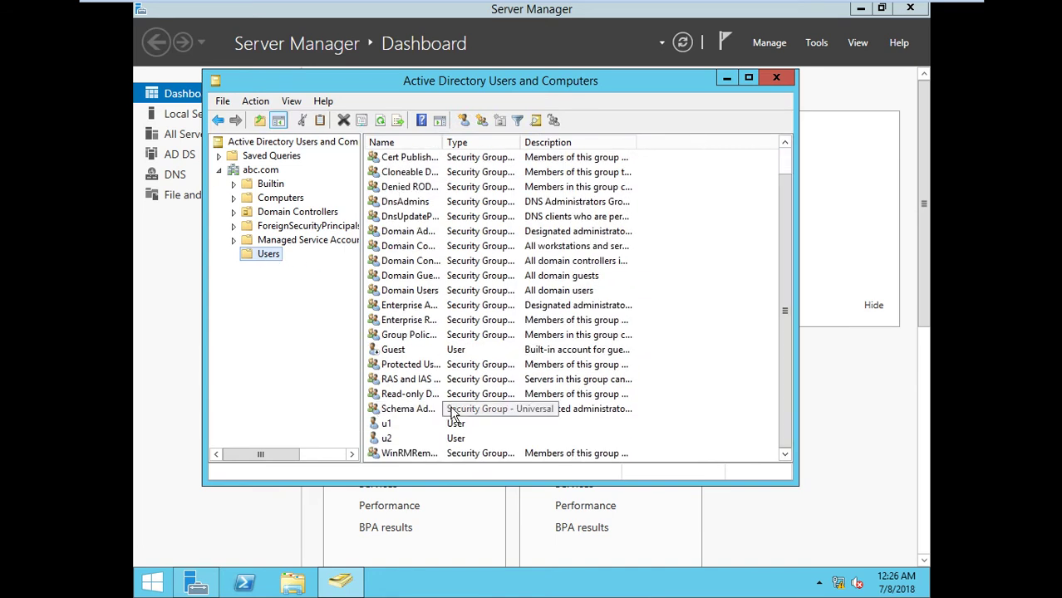
pyautogui.moveTo(660, 7)
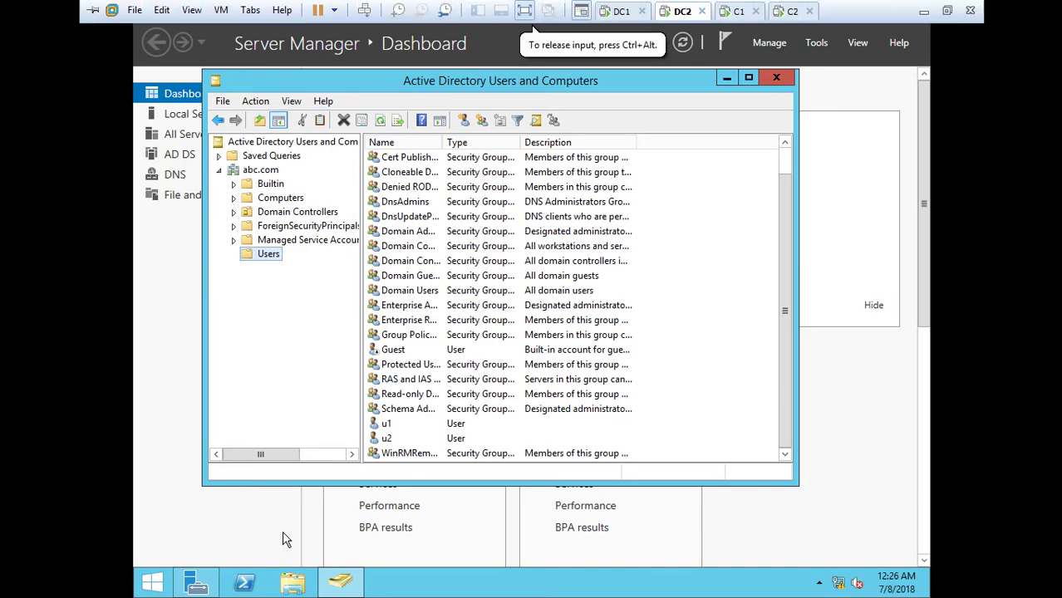
pyautogui.click(386, 438)
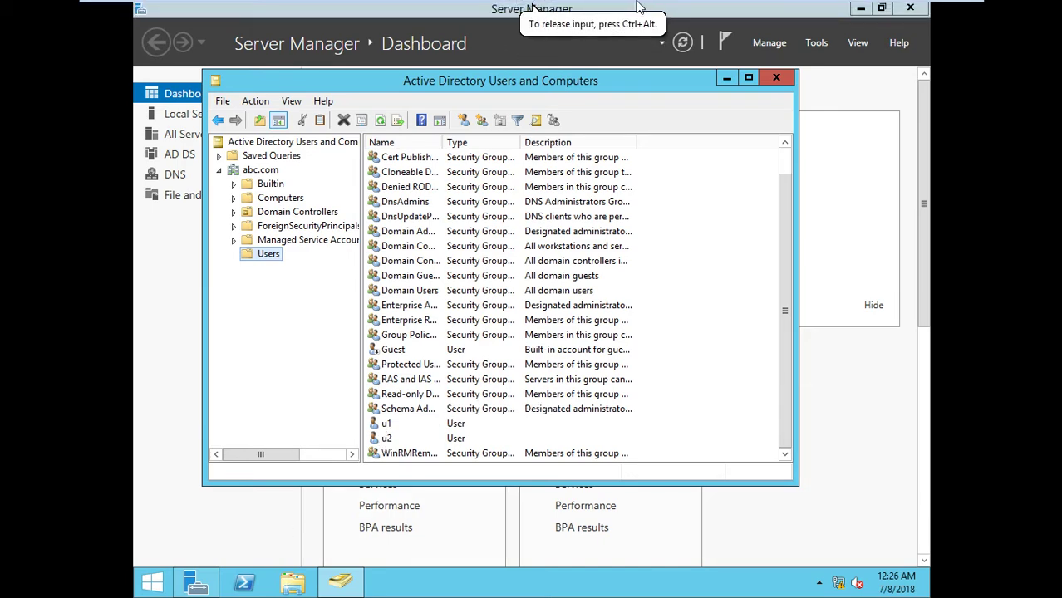
pyautogui.press('super+Up')
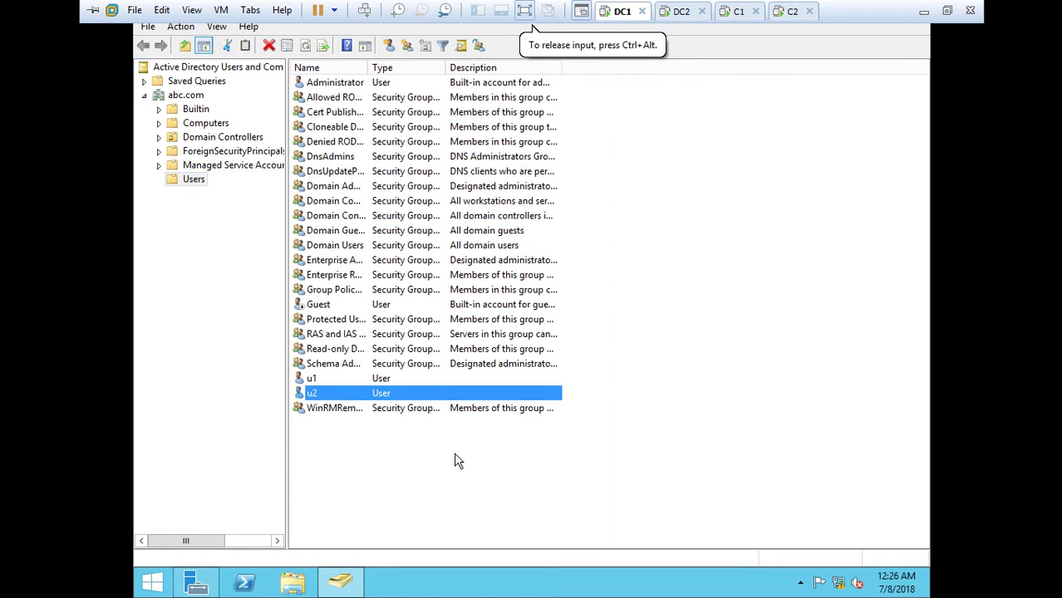
# Start a new user in abc.com Users with name and logon name u3
pyautogui.rightClick(380, 476)
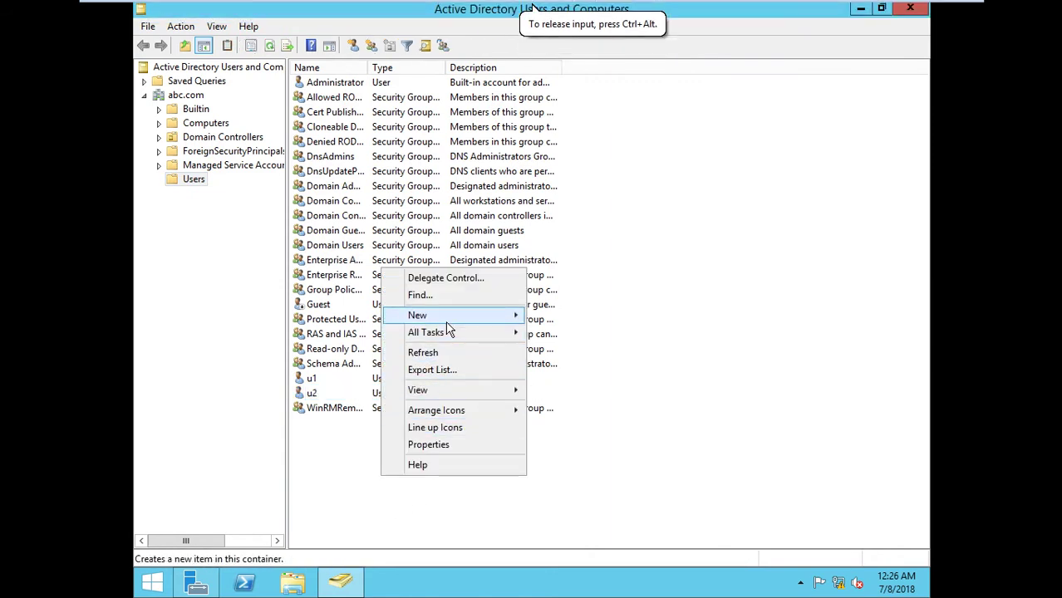
pyautogui.moveTo(506, 315)
pyautogui.click(582, 453)
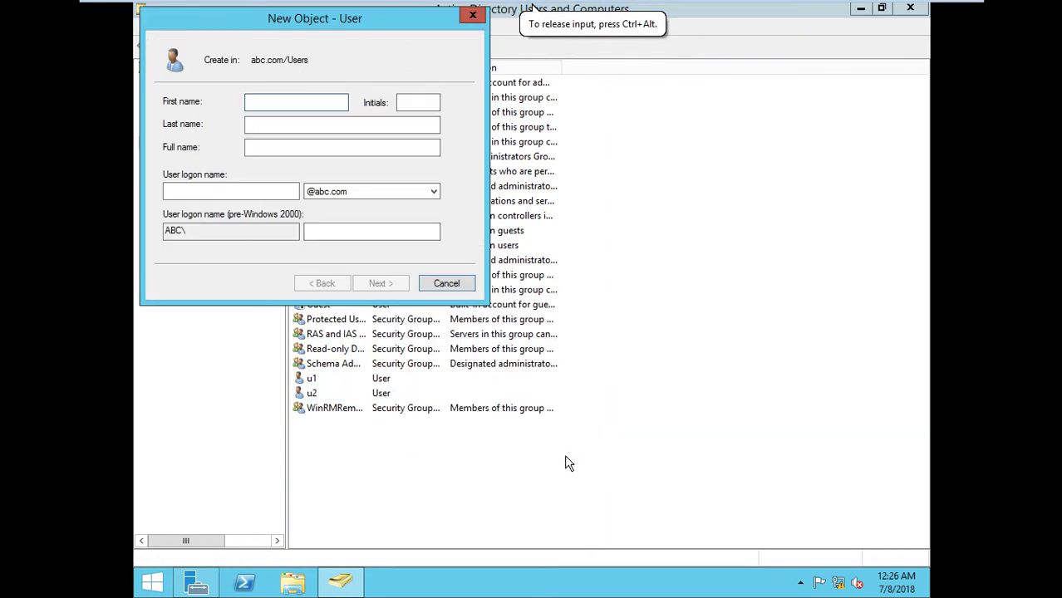
pyautogui.write('u3')
pyautogui.press('Tab')
pyautogui.press('Tab')
pyautogui.press('Tab')
pyautogui.press('Tab')
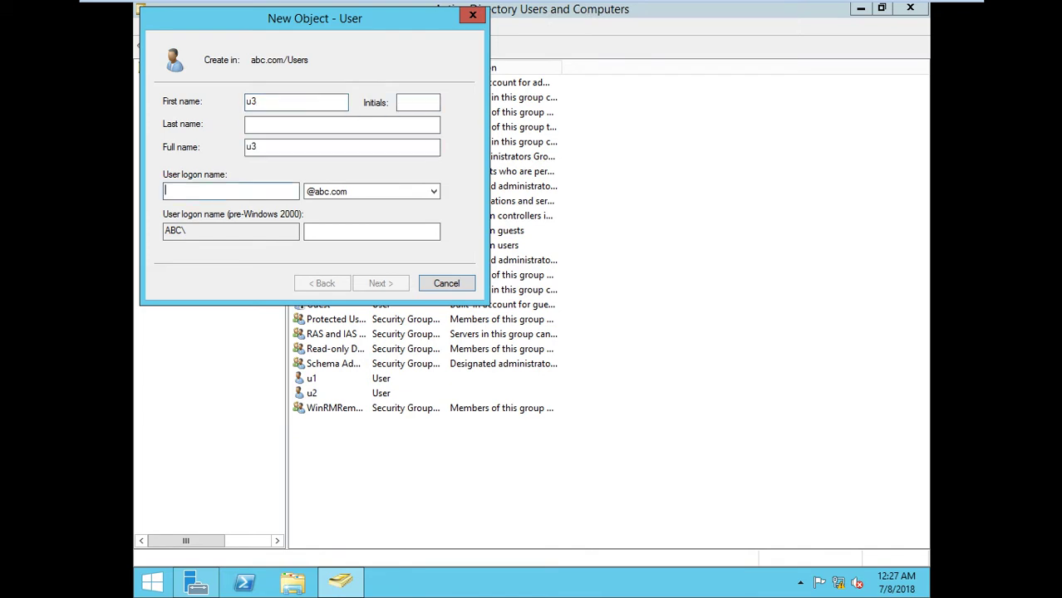
pyautogui.write('Passw0rd')
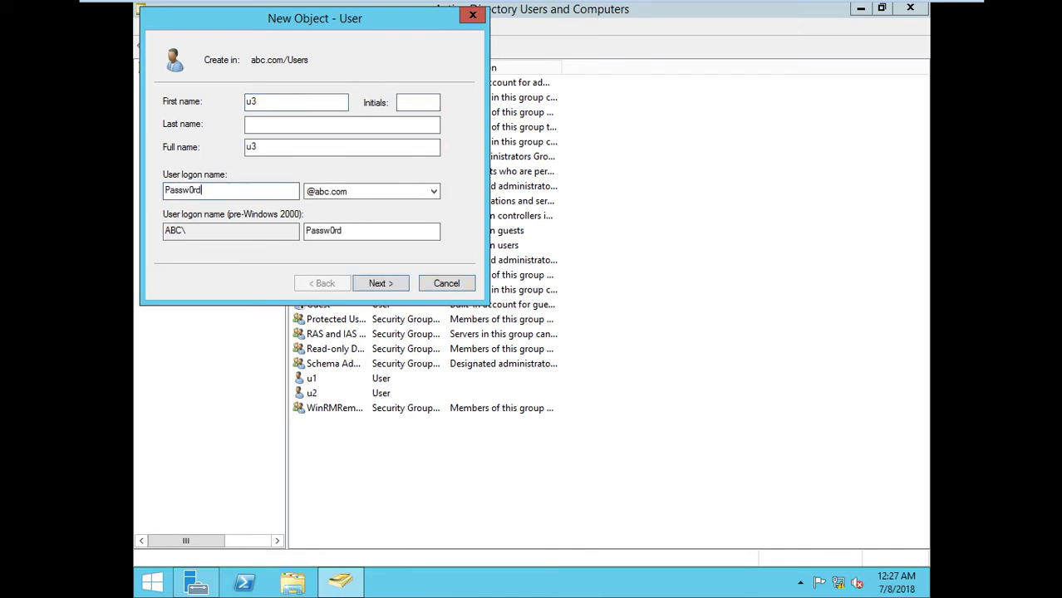
pyautogui.press('Tab')
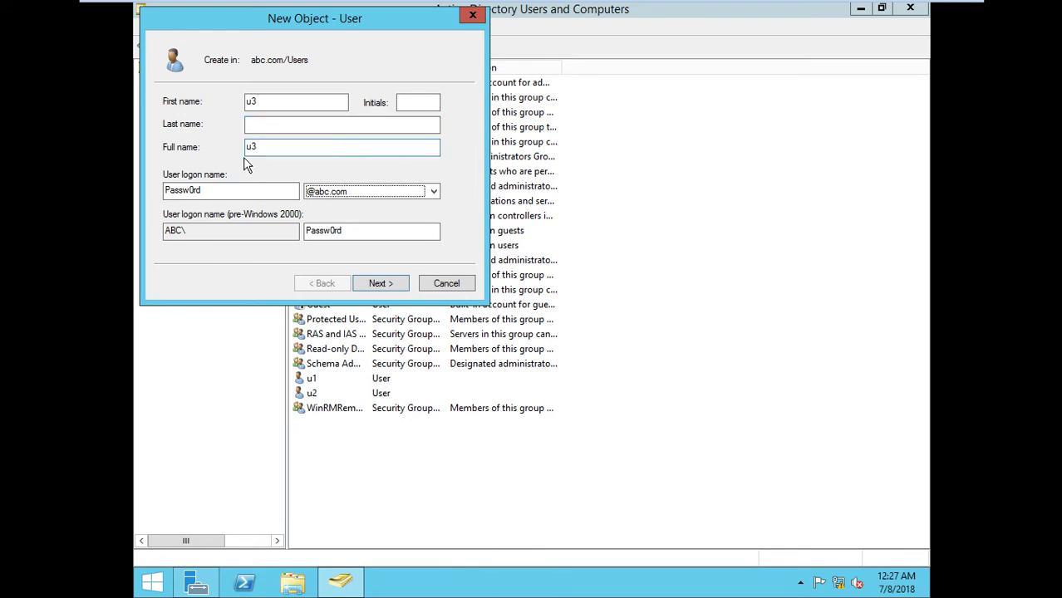
pyautogui.moveTo(236, 192); pyautogui.dragTo(139, 206)
pyautogui.write('u3')
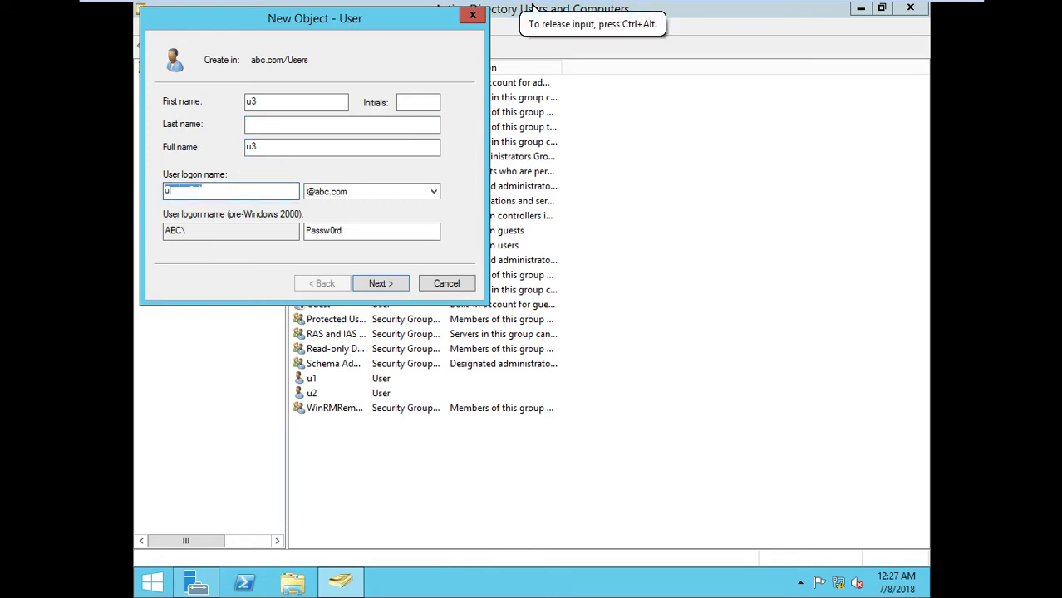
pyautogui.click(377, 284)
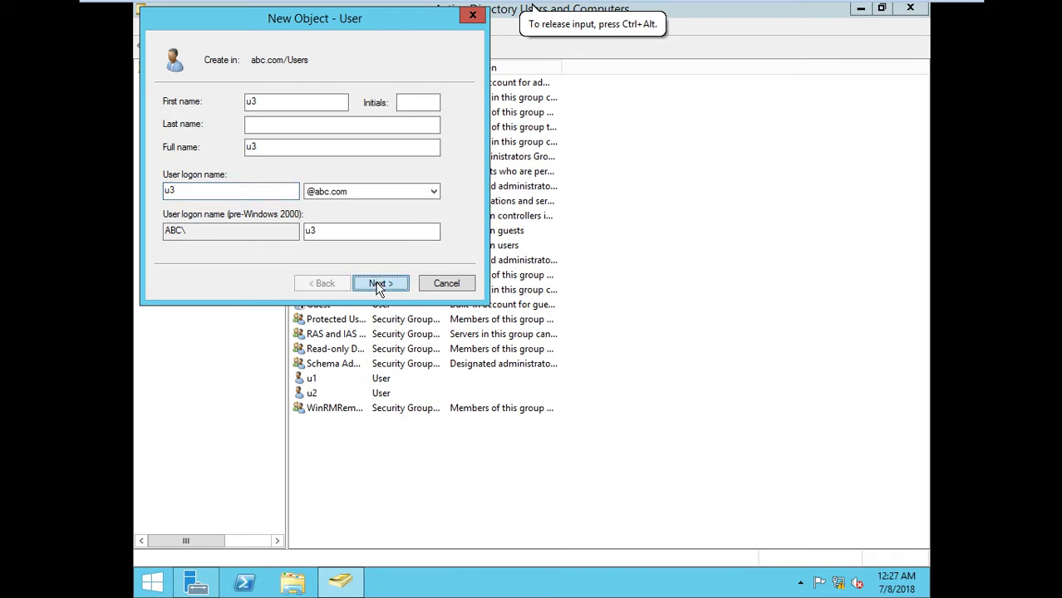
# Give u3 a never-expiring, unchangeable password, create the user, and refresh the list
pyautogui.write('Passw')
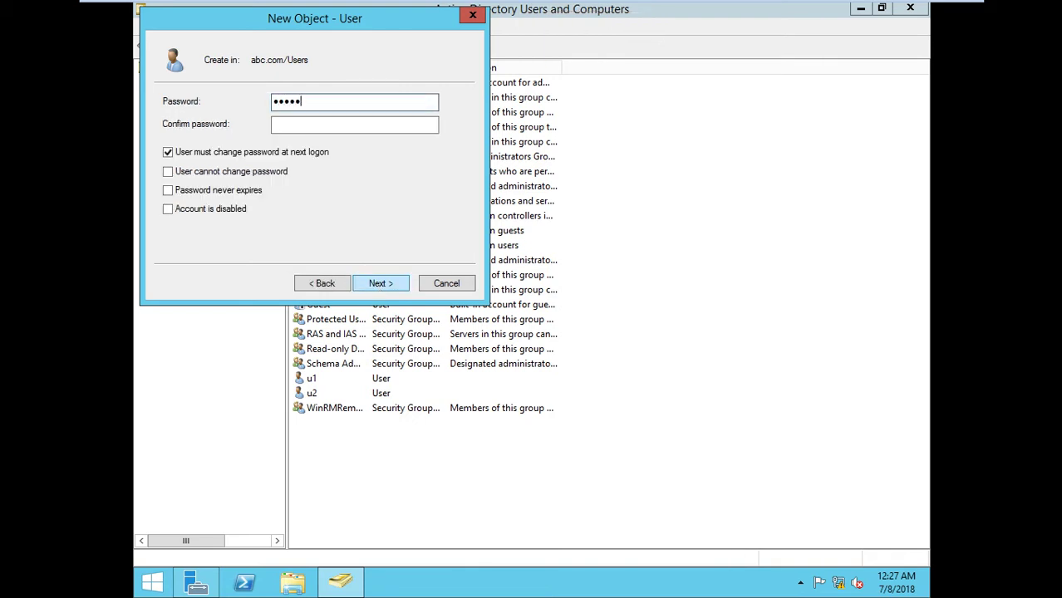
pyautogui.write('0rd')
pyautogui.press('Tab')
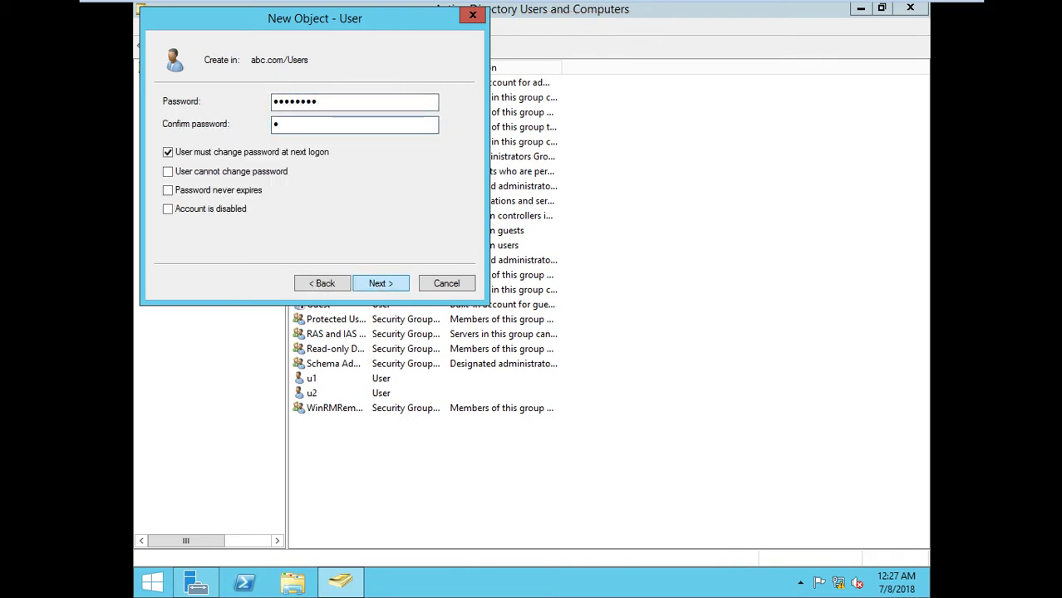
pyautogui.write('Passw0rd')
pyautogui.click(266, 156)
pyautogui.click(261, 171)
pyautogui.click(254, 194)
pyautogui.click(371, 284)
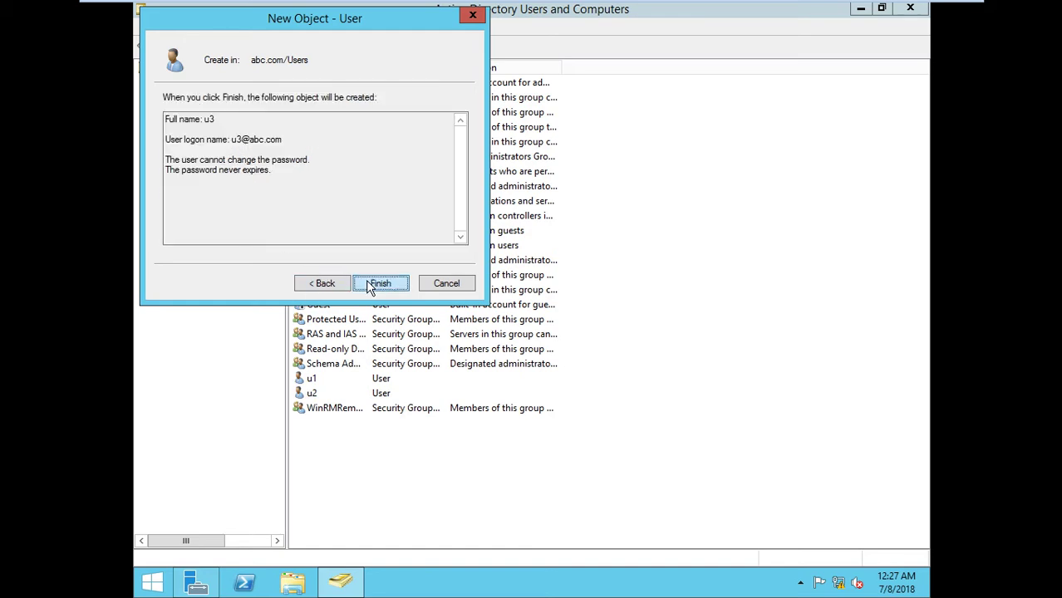
pyautogui.click(376, 284)
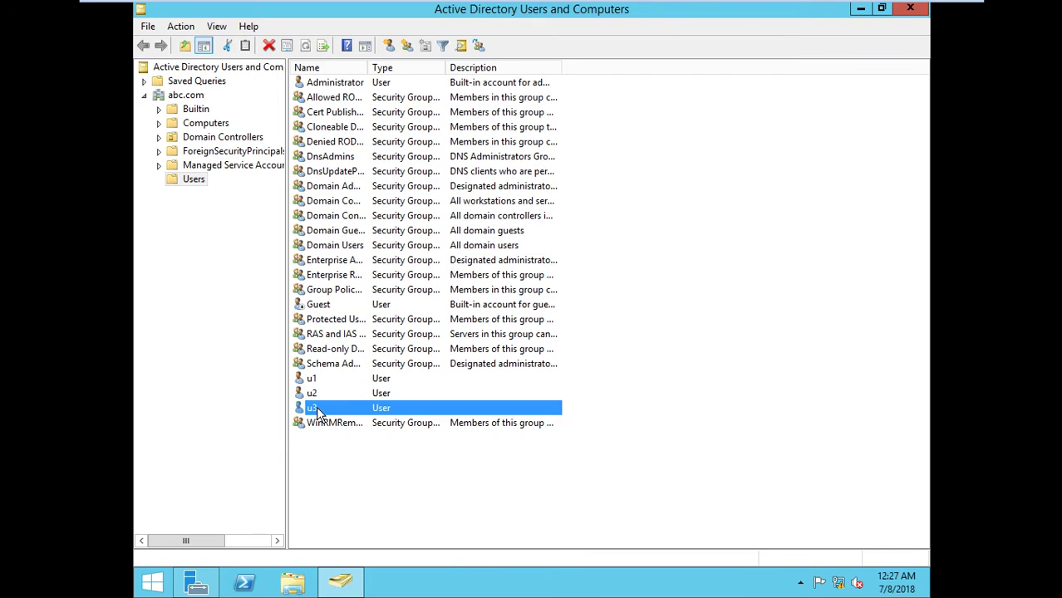
pyautogui.rightClick(378, 454)
pyautogui.click(432, 332)
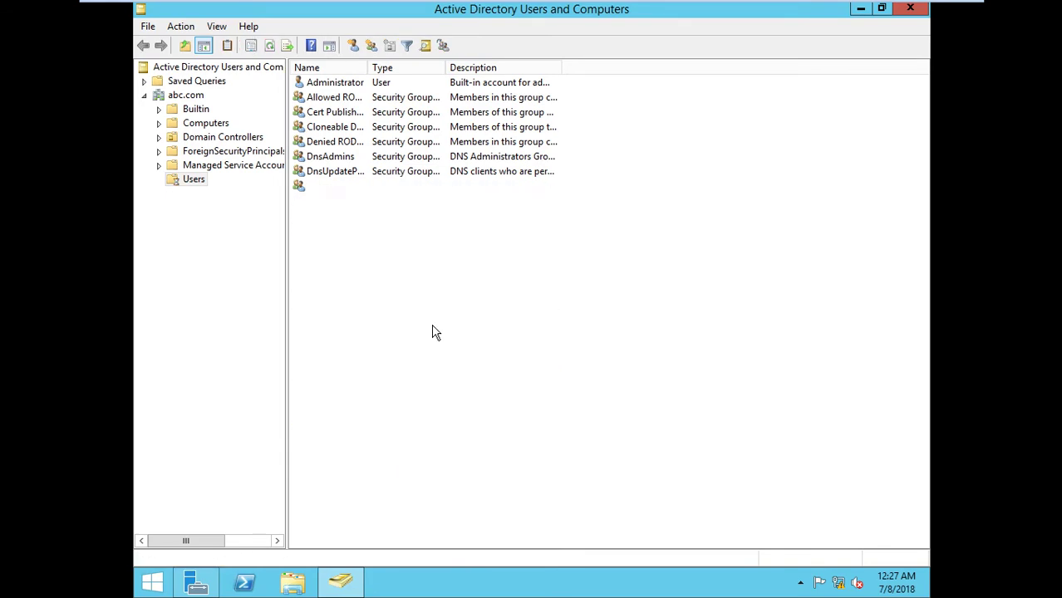
# On DC2, refresh the Users list to confirm u3 replicated
pyautogui.click(679, 12)
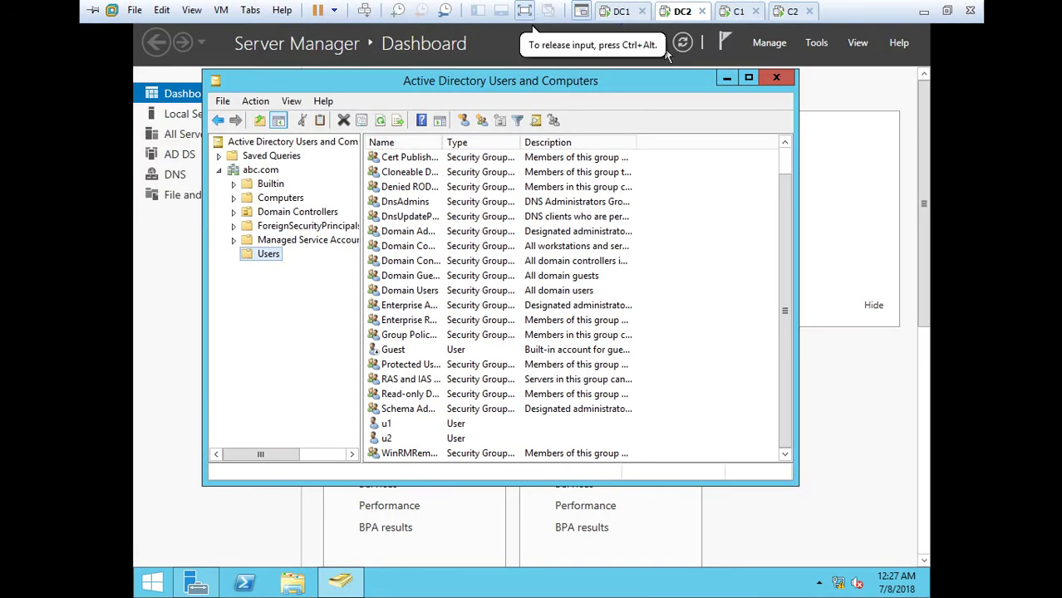
pyautogui.click(381, 122)
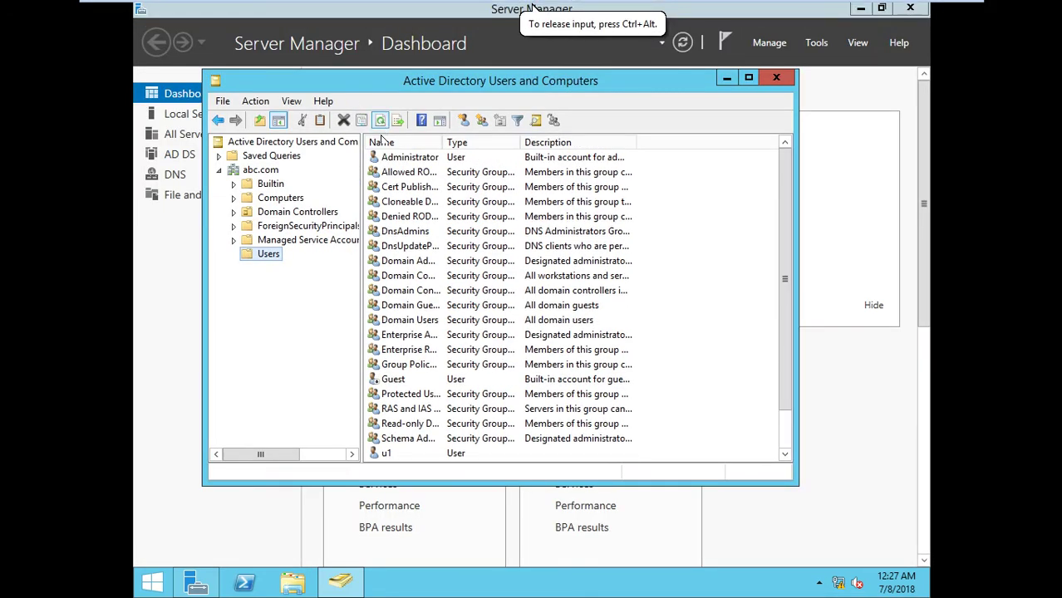
pyautogui.moveTo(784, 195); pyautogui.dragTo(785, 238)
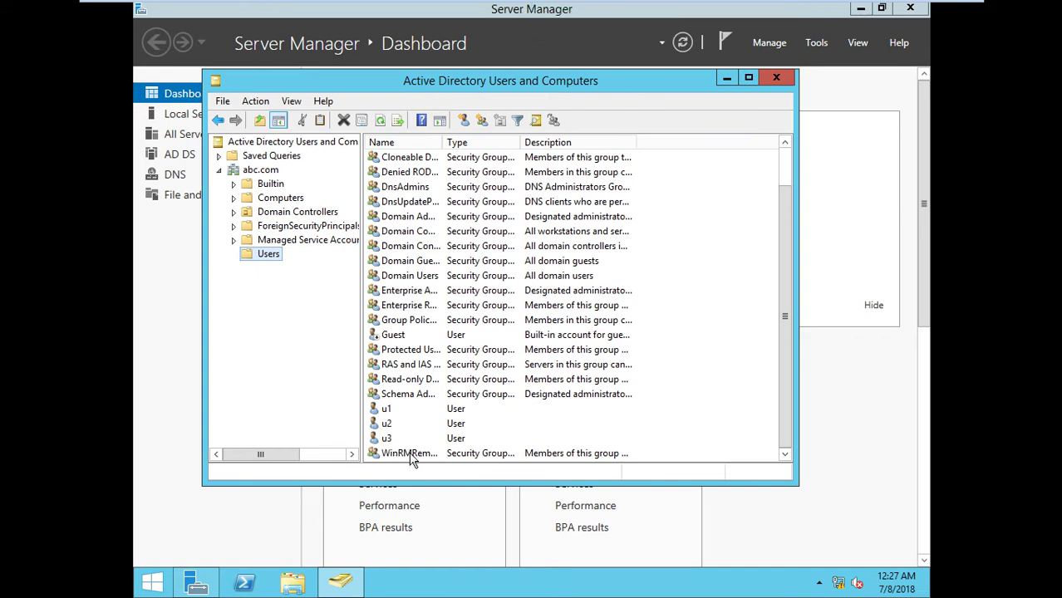
# Start a new user on DC2 with name and logon name u4
pyautogui.rightClick(721, 359)
pyautogui.moveTo(759, 197)
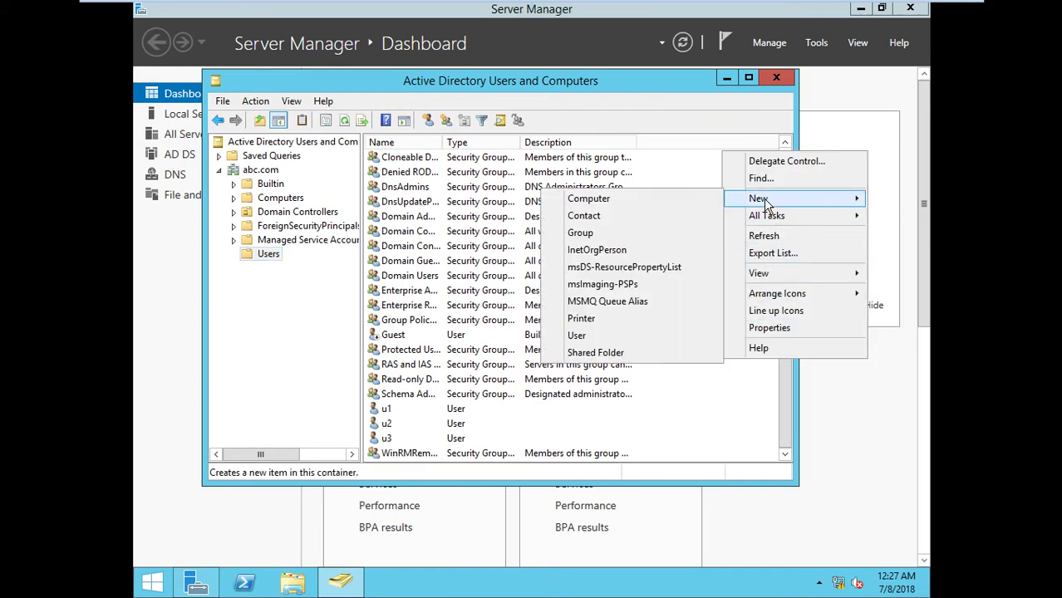
pyautogui.click(625, 337)
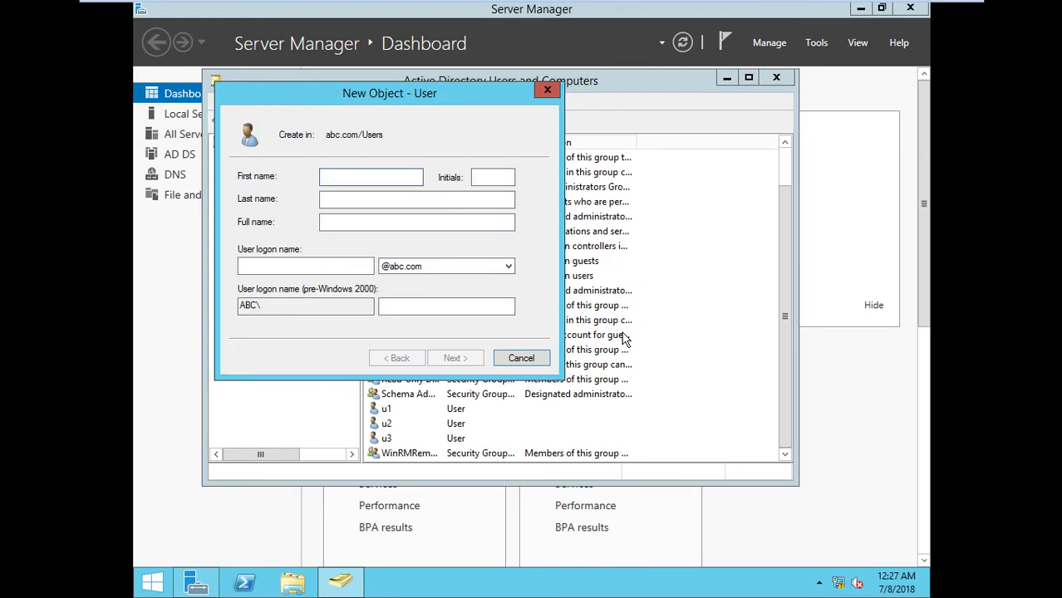
pyautogui.write('u4')
pyautogui.press('Tab')
pyautogui.press('Tab')
pyautogui.press('Tab')
pyautogui.press('Tab')
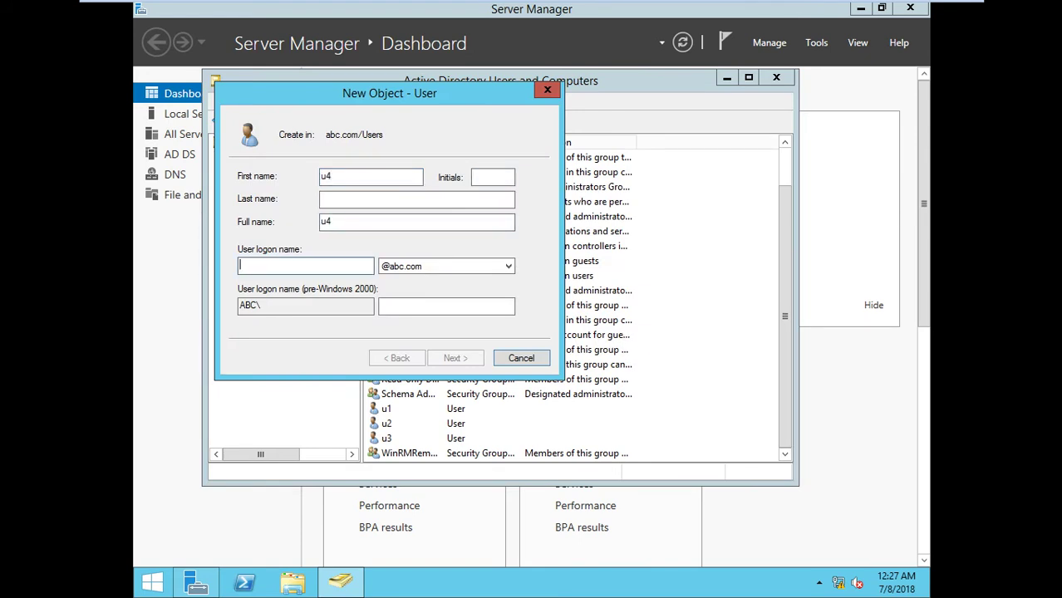
pyautogui.write('u4')
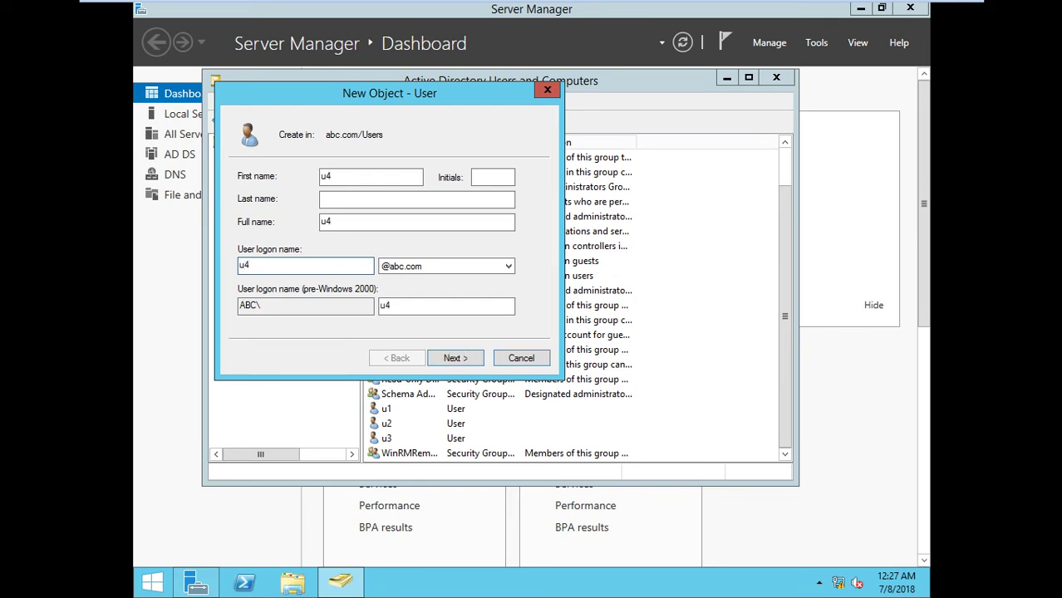
pyautogui.click(466, 362)
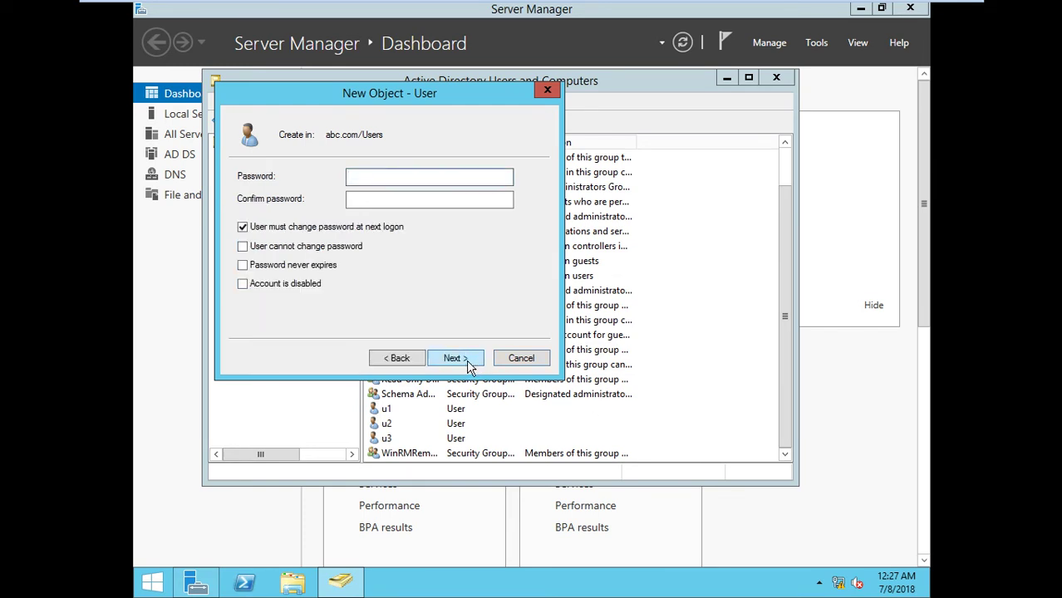
# Give u4 a never-expiring, unchangeable password, create it, and refresh DC2's list
pyautogui.write('P@ssw0rd')
pyautogui.press('Tab')
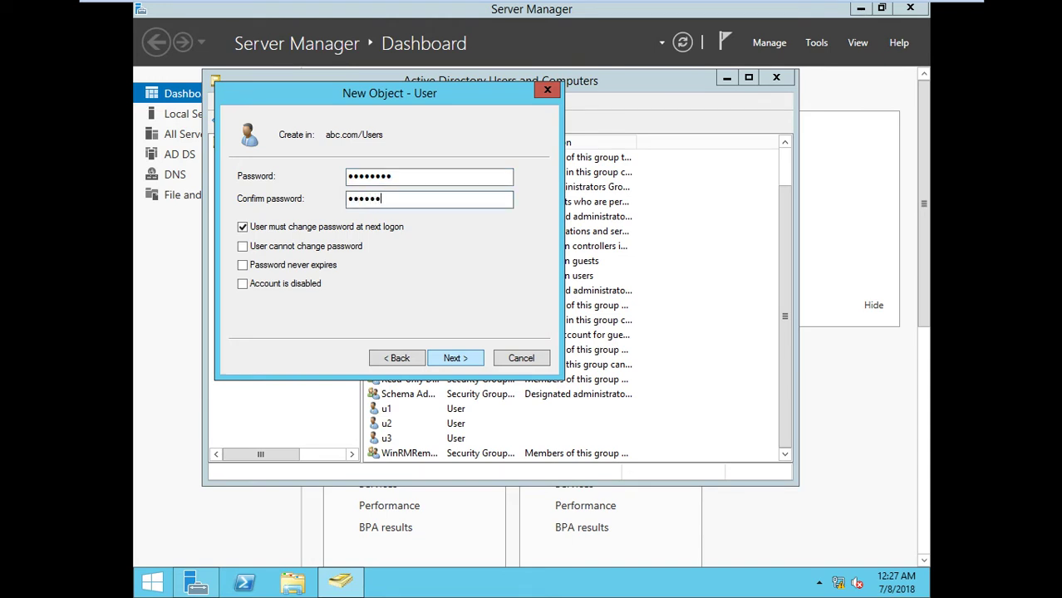
pyautogui.write('P@ssw0rd')
pyautogui.click(308, 227)
pyautogui.click(295, 247)
pyautogui.click(290, 265)
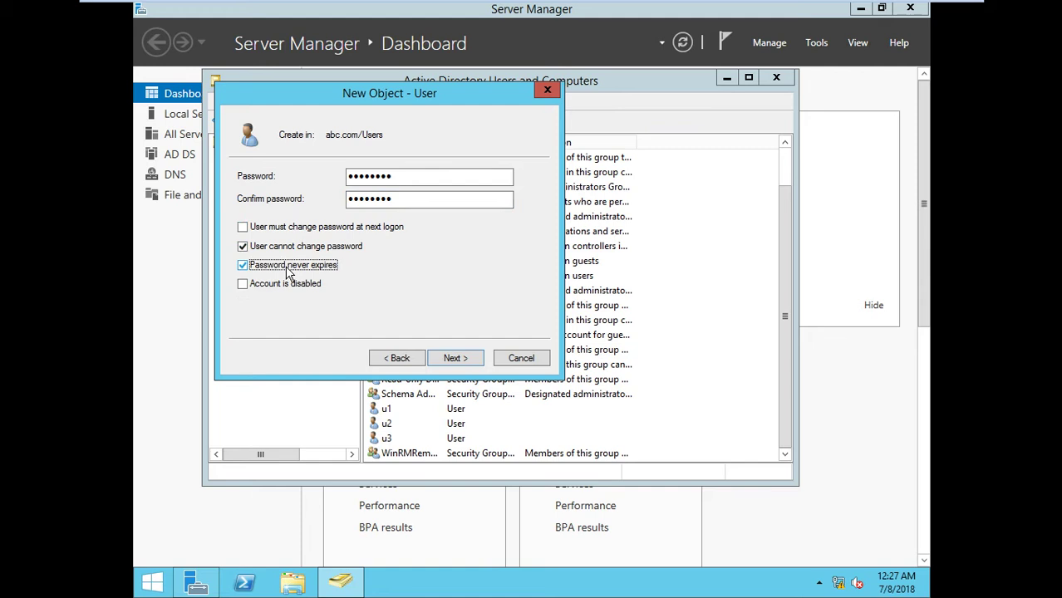
pyautogui.click(457, 358)
pyautogui.click(456, 358)
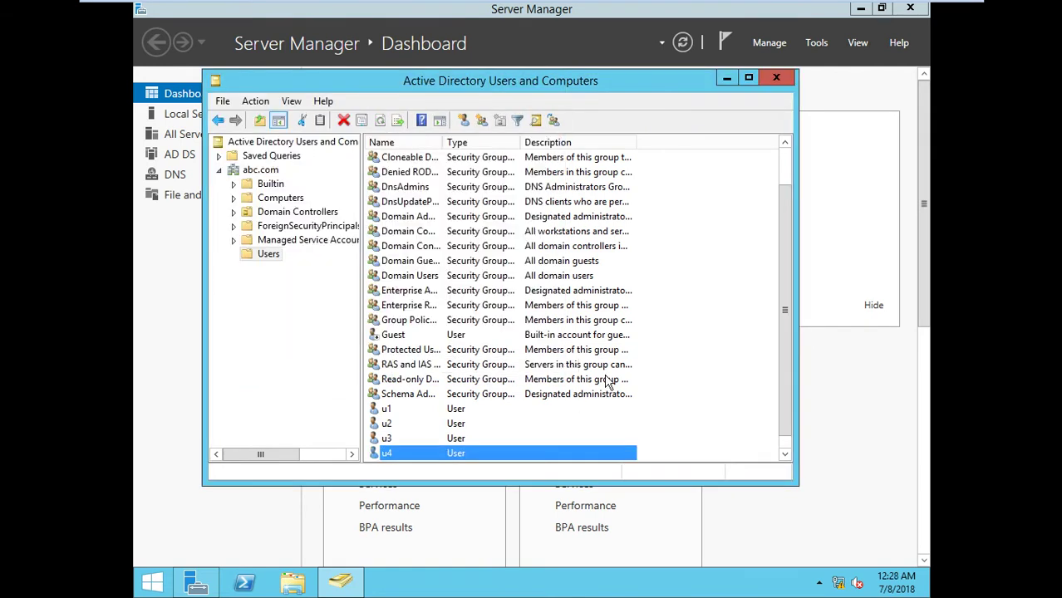
pyautogui.rightClick(656, 404)
pyautogui.click(697, 279)
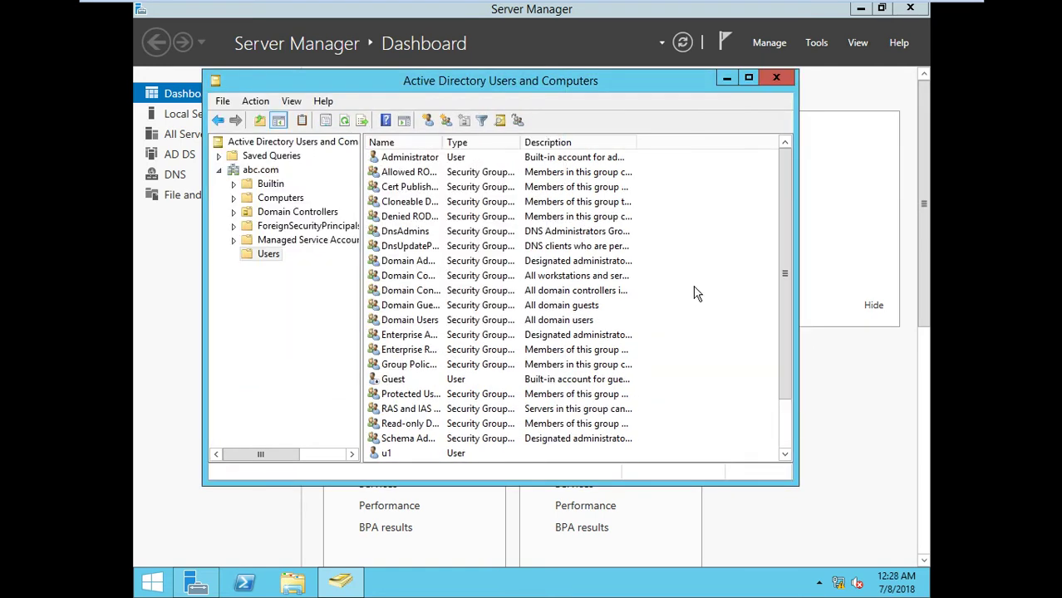
# On DC1, refresh the Users list to check whether u4 appears
pyautogui.click(619, 11)
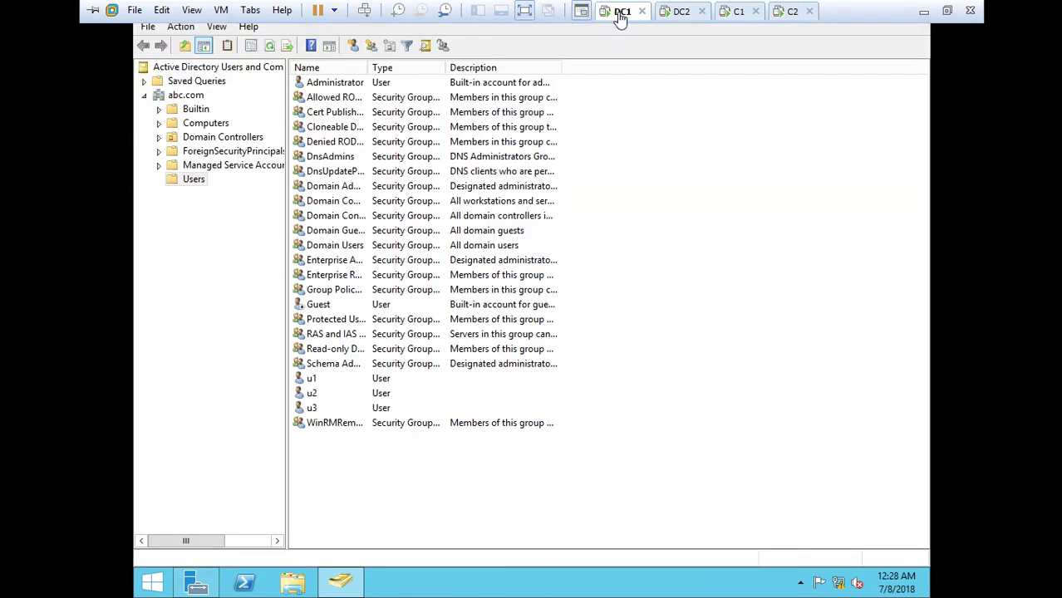
pyautogui.rightClick(623, 220)
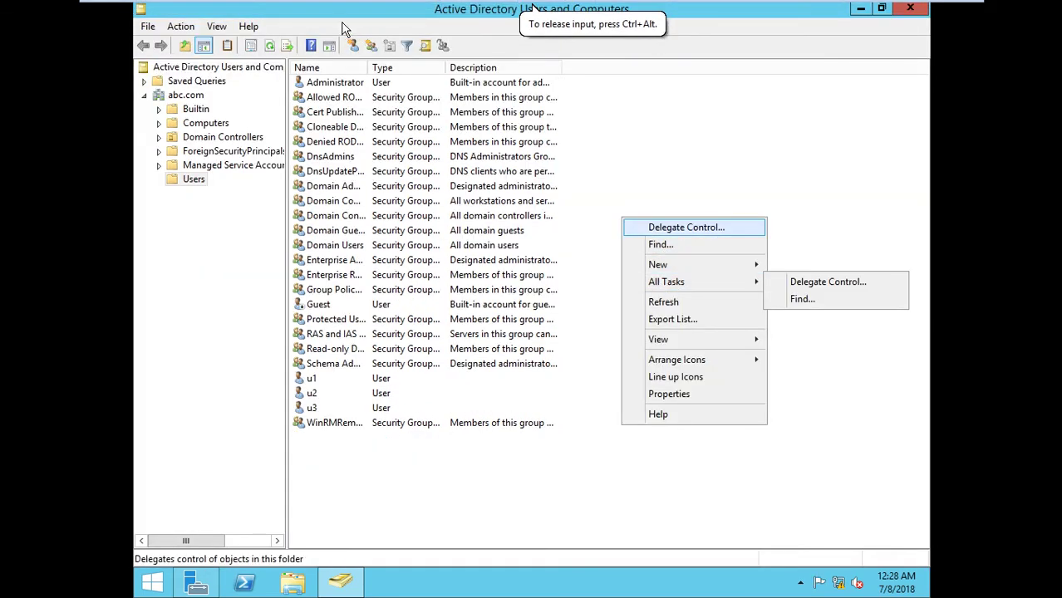
pyautogui.click(274, 56)
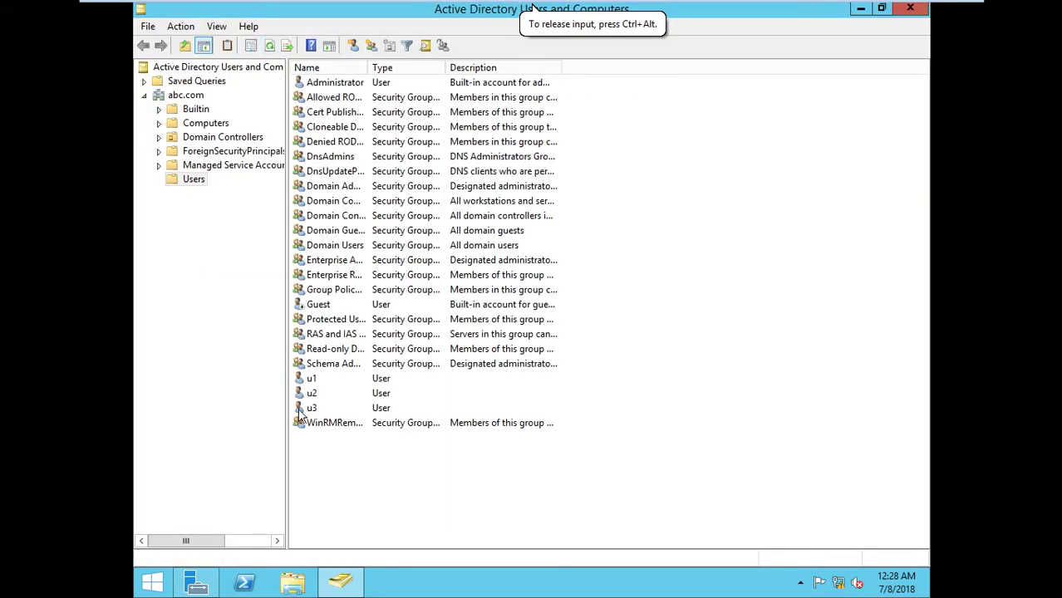
# Select u3 in DC1's Users list, then switch to the DC2 virtual machine
pyautogui.click(331, 409)
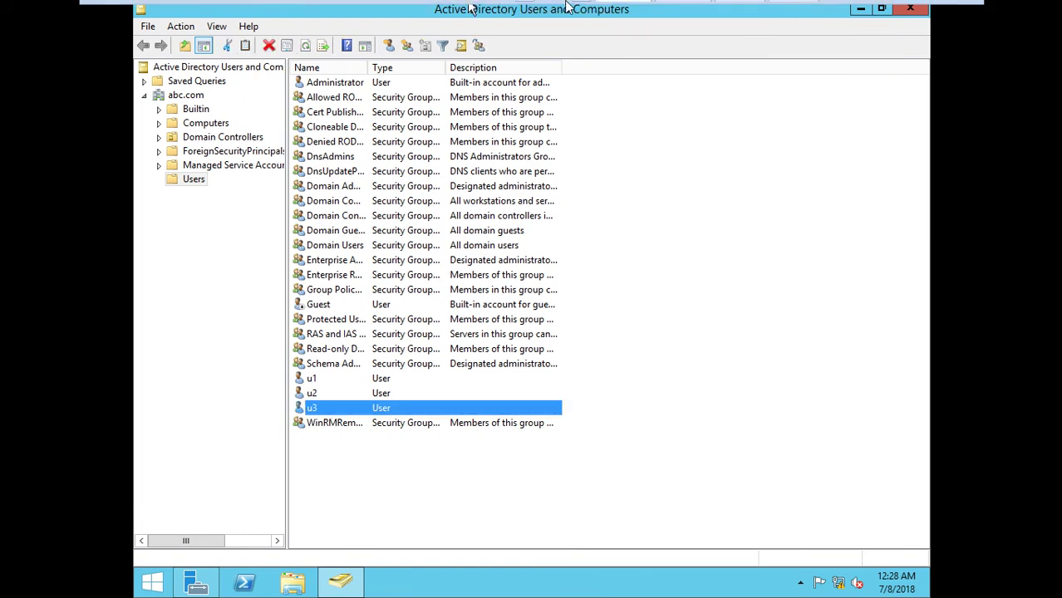
pyautogui.moveTo(567, 7)
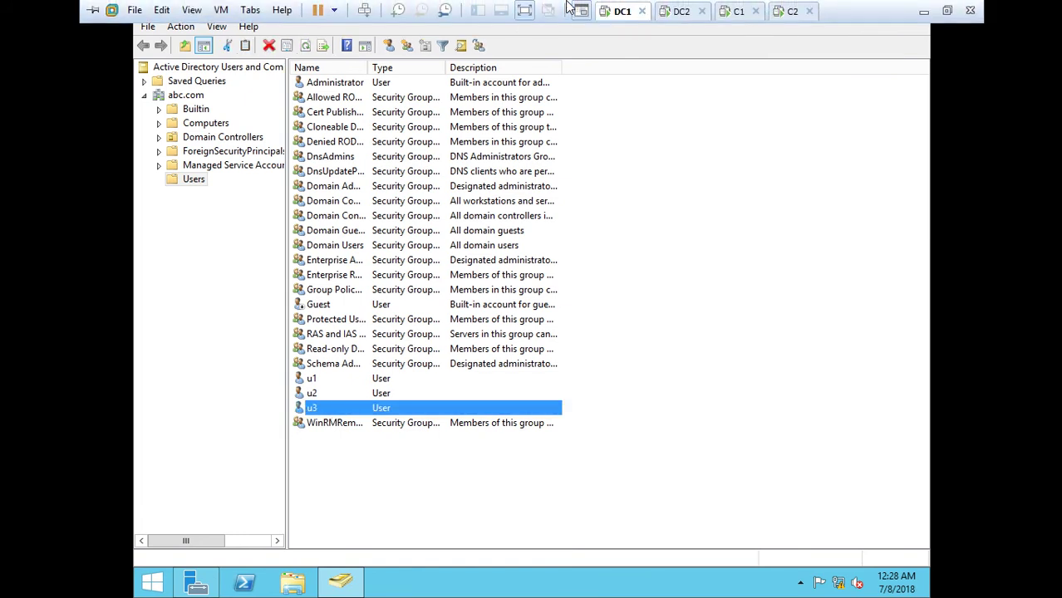
pyautogui.click(680, 12)
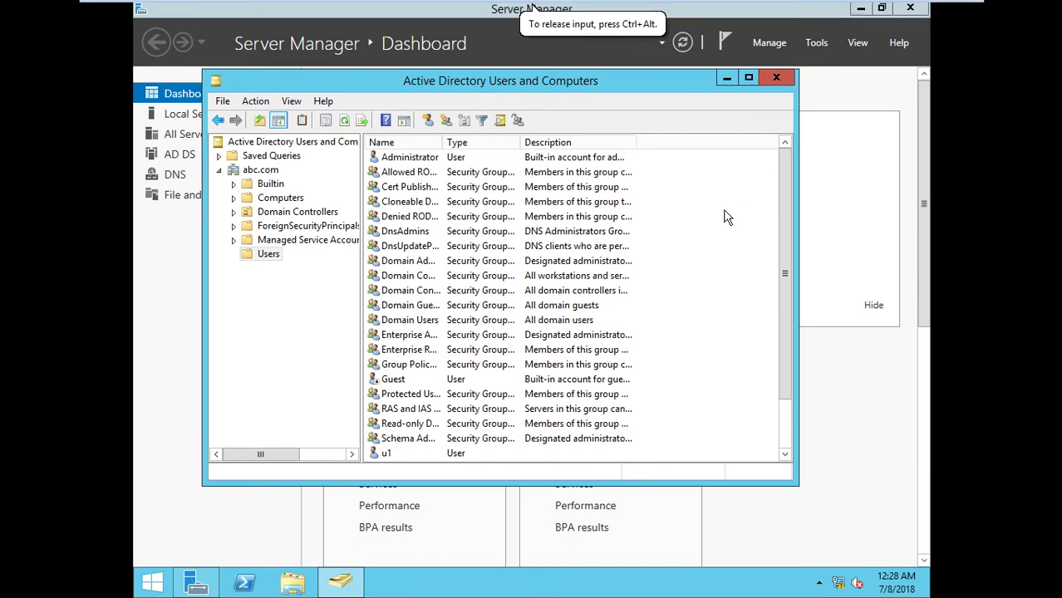
# On DC2, run repadmin /kcc and repadmin /syncall from a new Command Prompt; SyncAll reports no errors
pyautogui.press('super+r')
pyautogui.write('cmd')
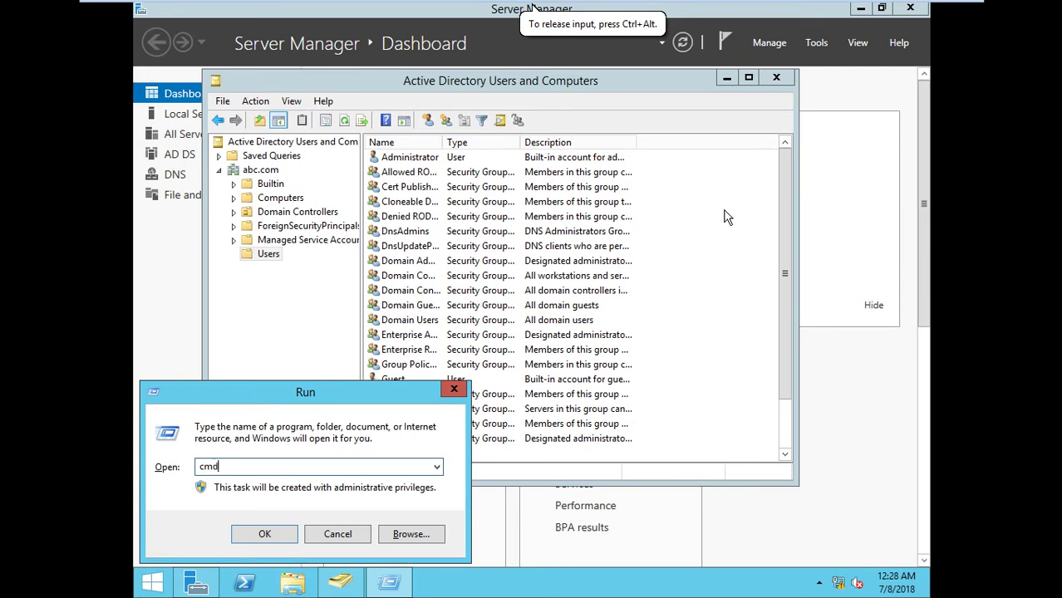
pyautogui.press('Return')
pyautogui.write('r')
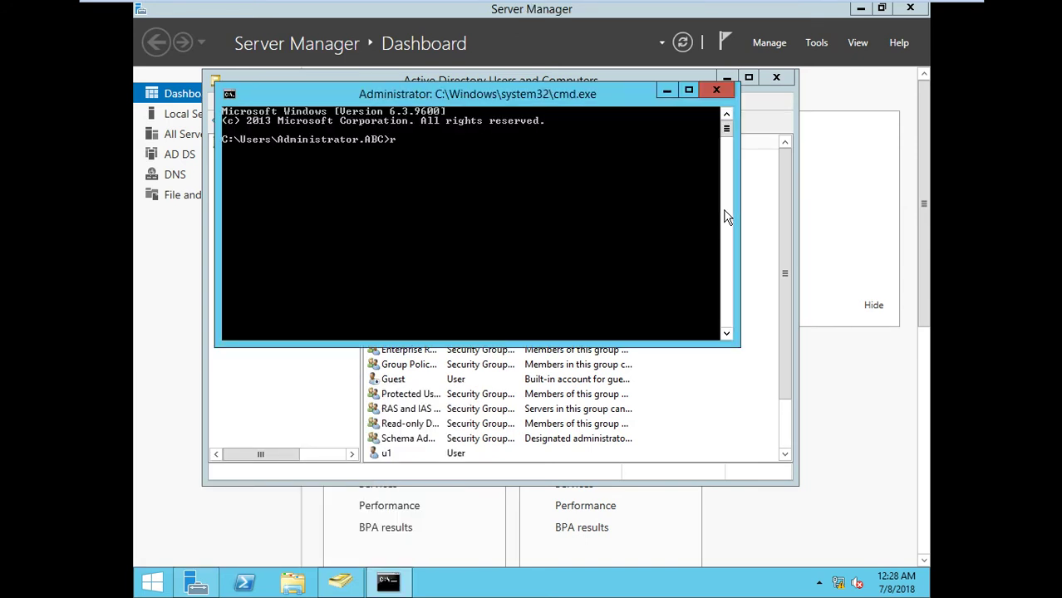
pyautogui.write('epadmin /kcc')
pyautogui.press('Return')
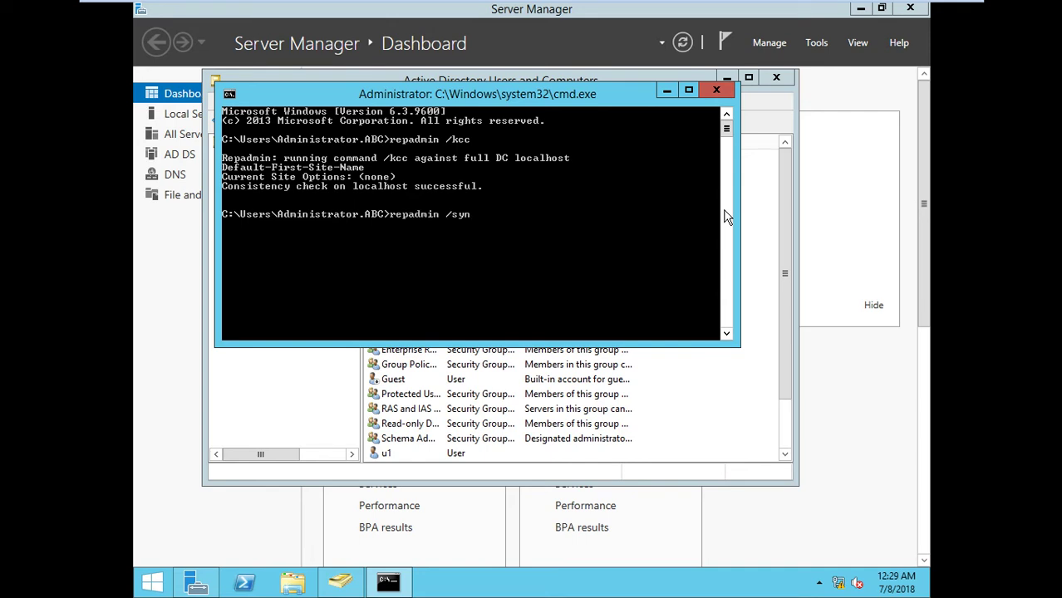
pyautogui.press('Return')
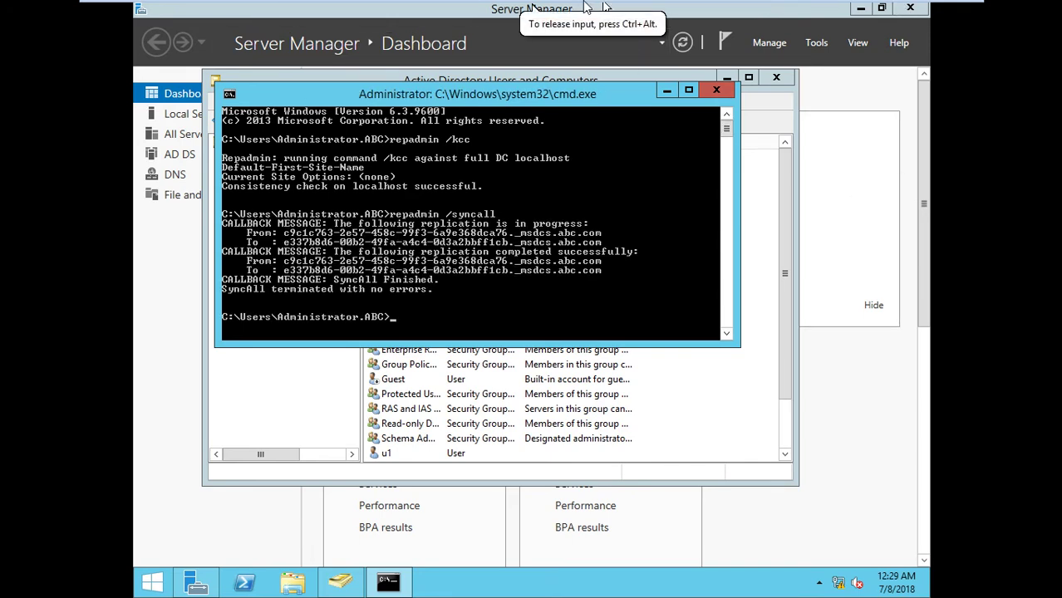
pyautogui.moveTo(532, 10)
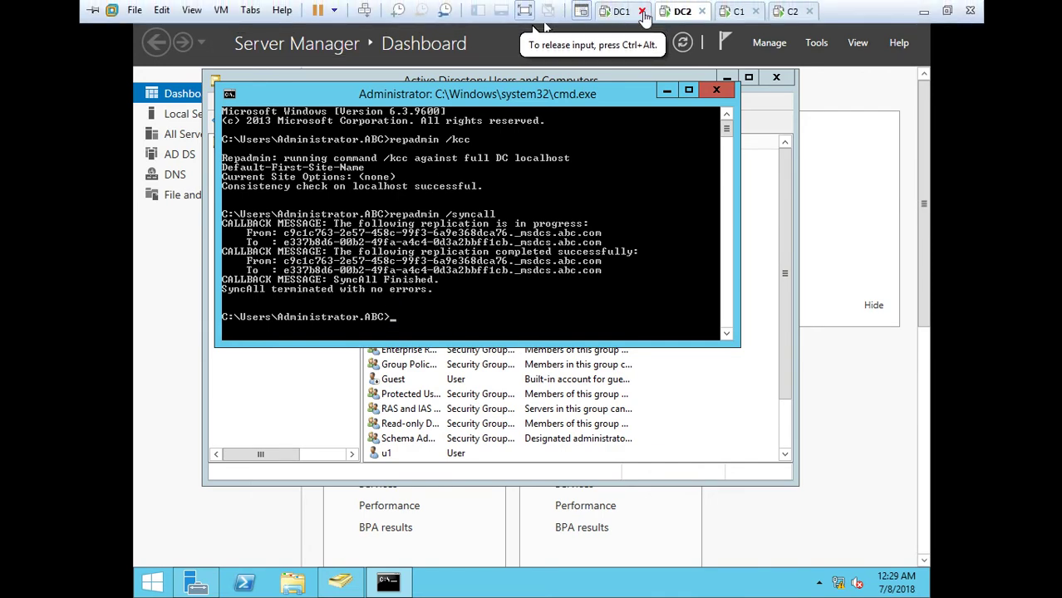
# Refresh DC1's Users container and compare it with DC2's directory window
pyautogui.click(634, 17)
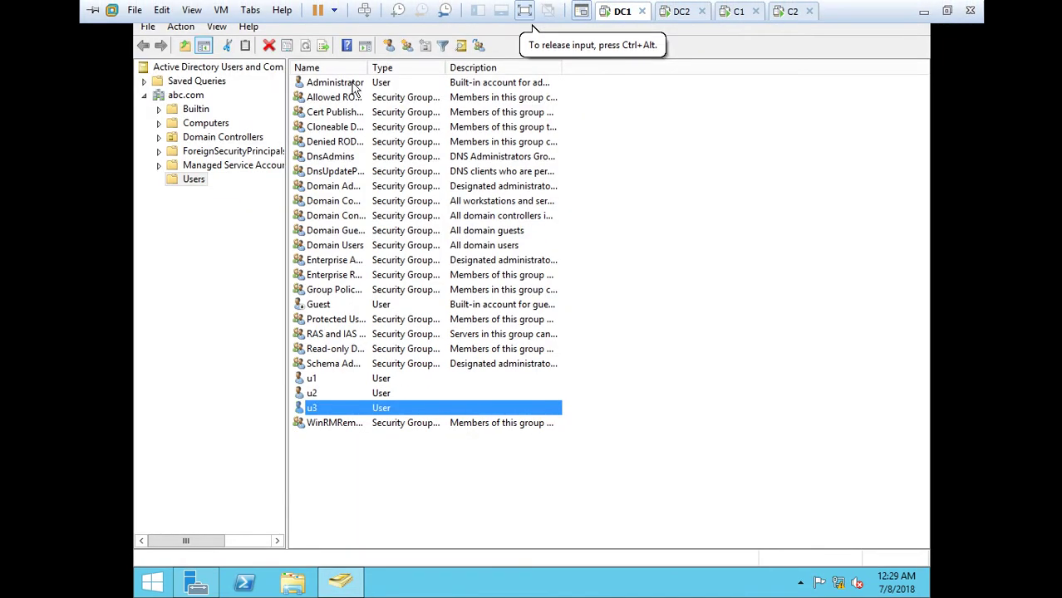
pyautogui.click(200, 183)
pyautogui.click(305, 45)
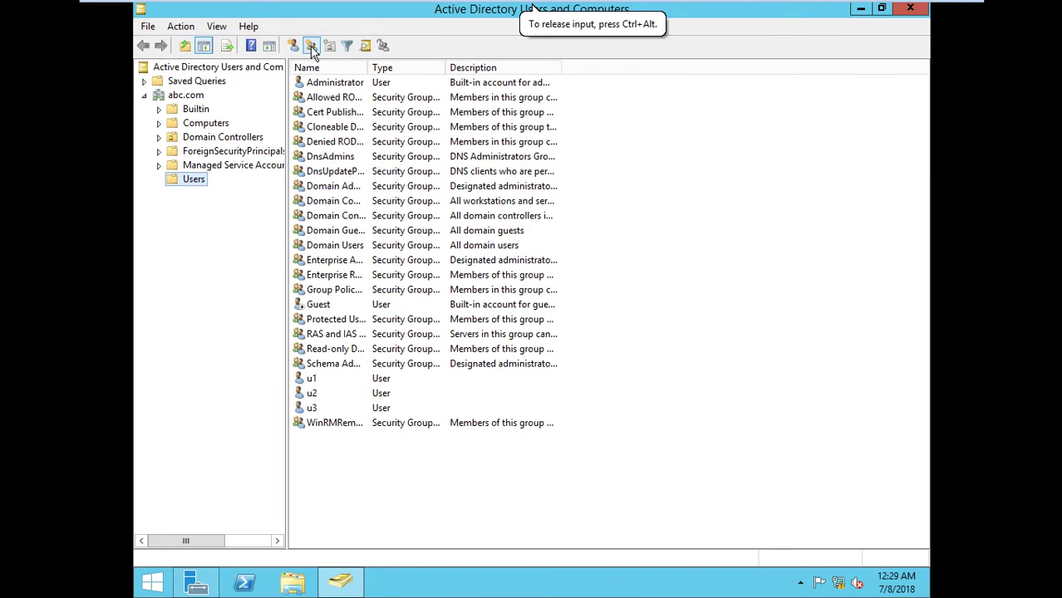
pyautogui.click(683, 12)
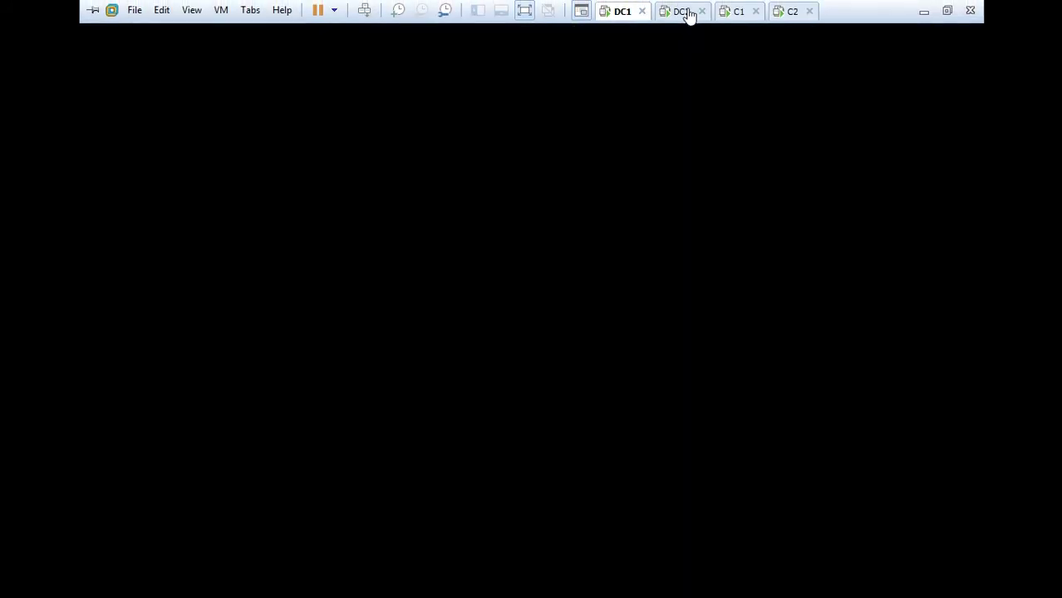
pyautogui.click(636, 467)
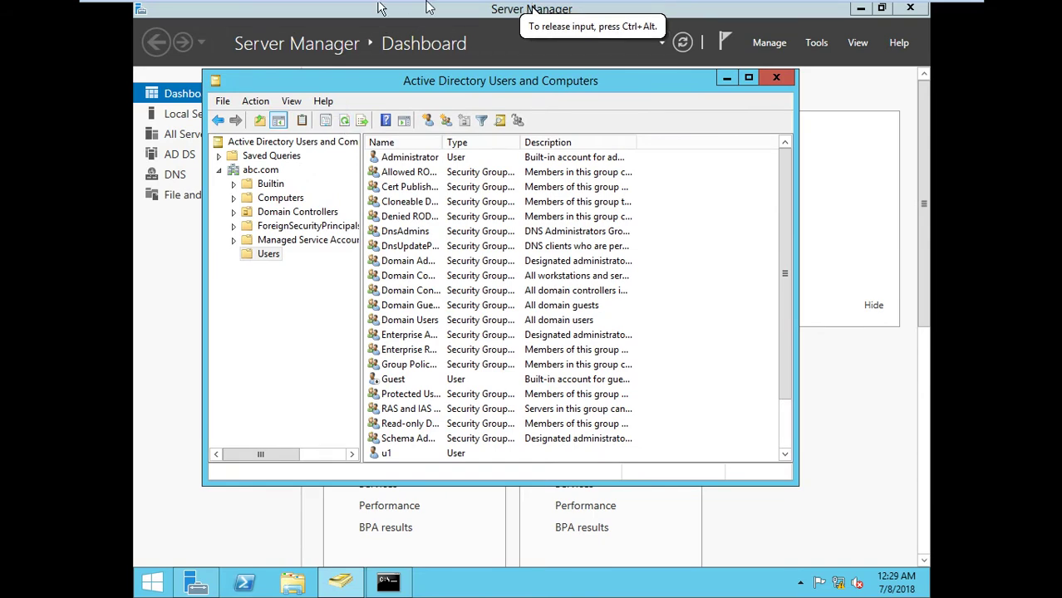
pyautogui.moveTo(456, 10)
pyautogui.click(619, 11)
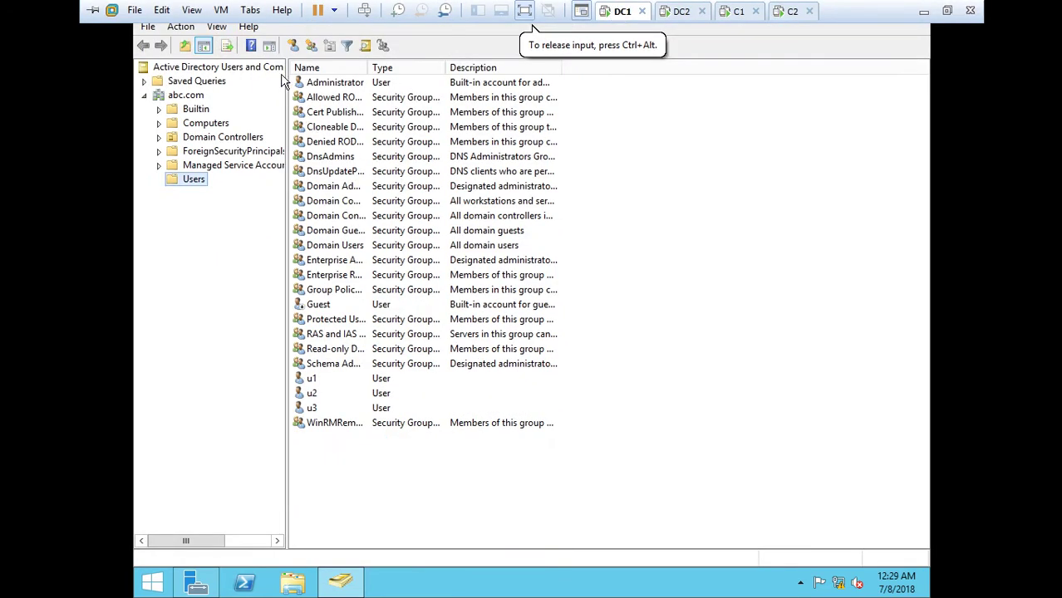
pyautogui.click(494, 364)
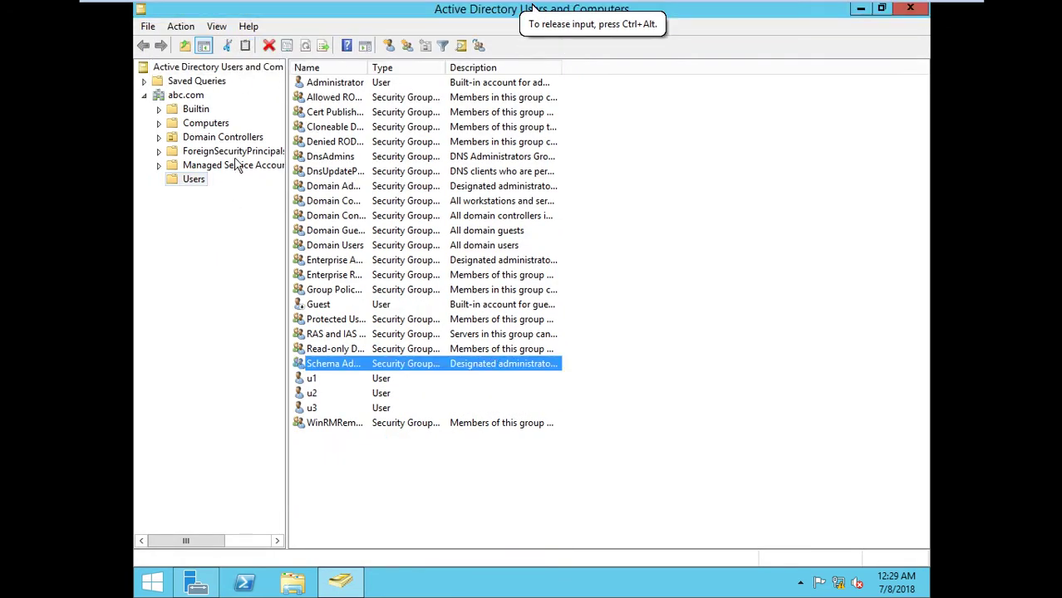
# Reselect Users on DC1, cancel the New Group dialog, and refresh the list from its context menu
pyautogui.click(205, 182)
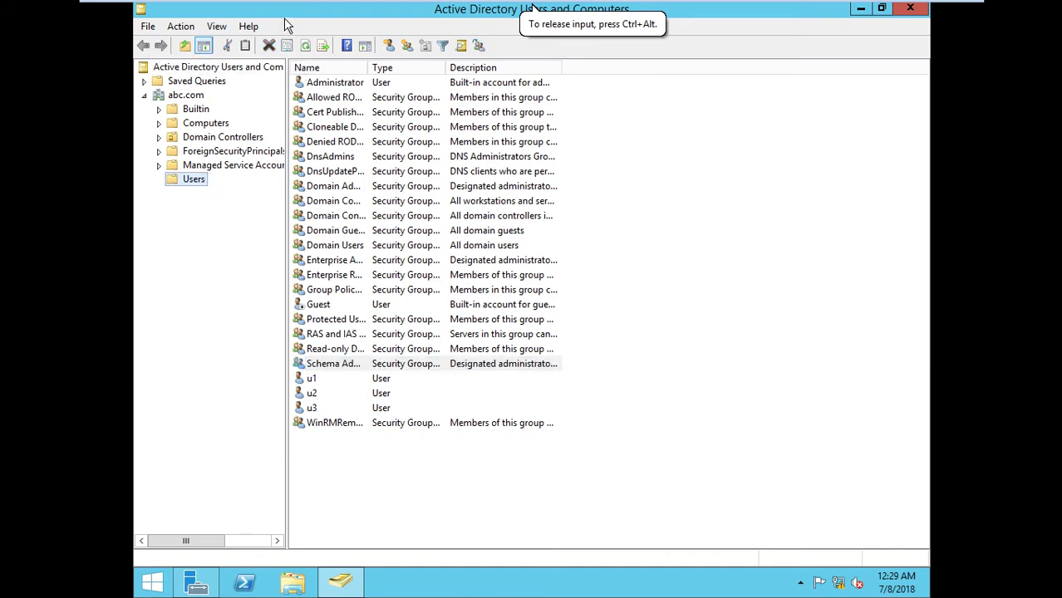
pyautogui.click(304, 46)
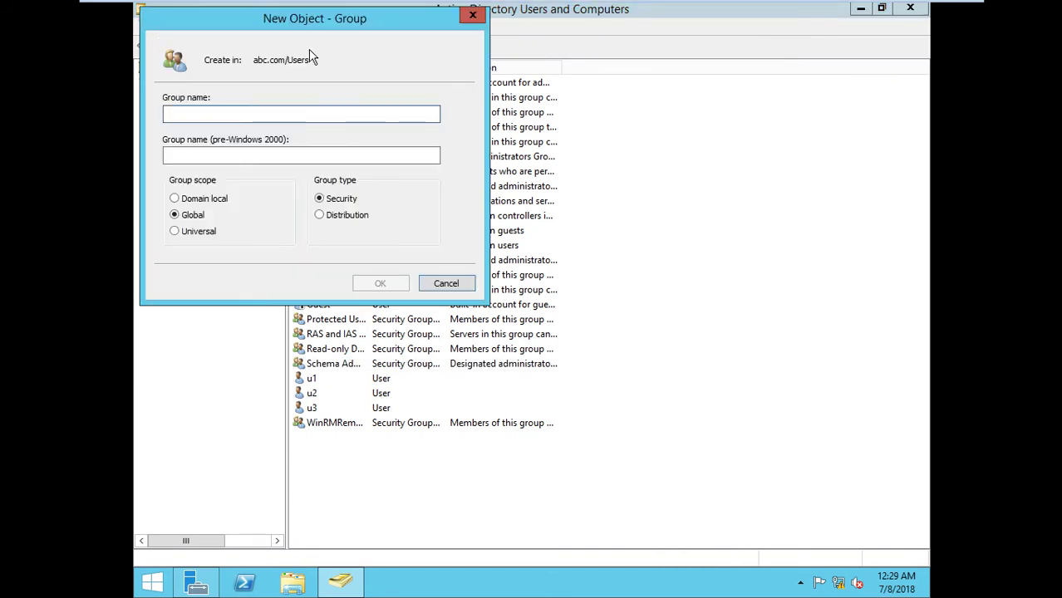
pyautogui.click(472, 15)
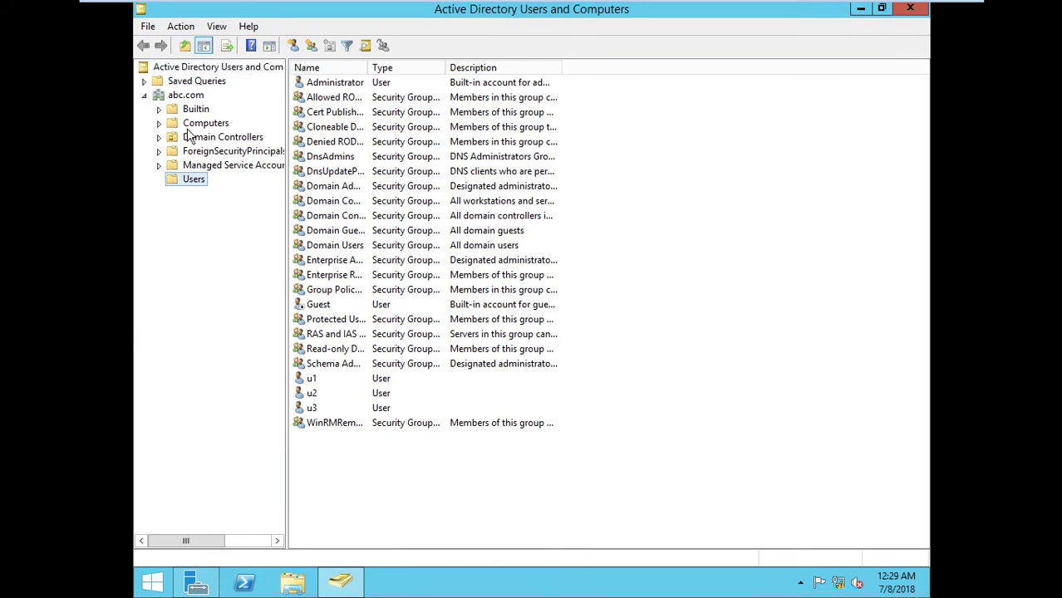
pyautogui.rightClick(587, 291)
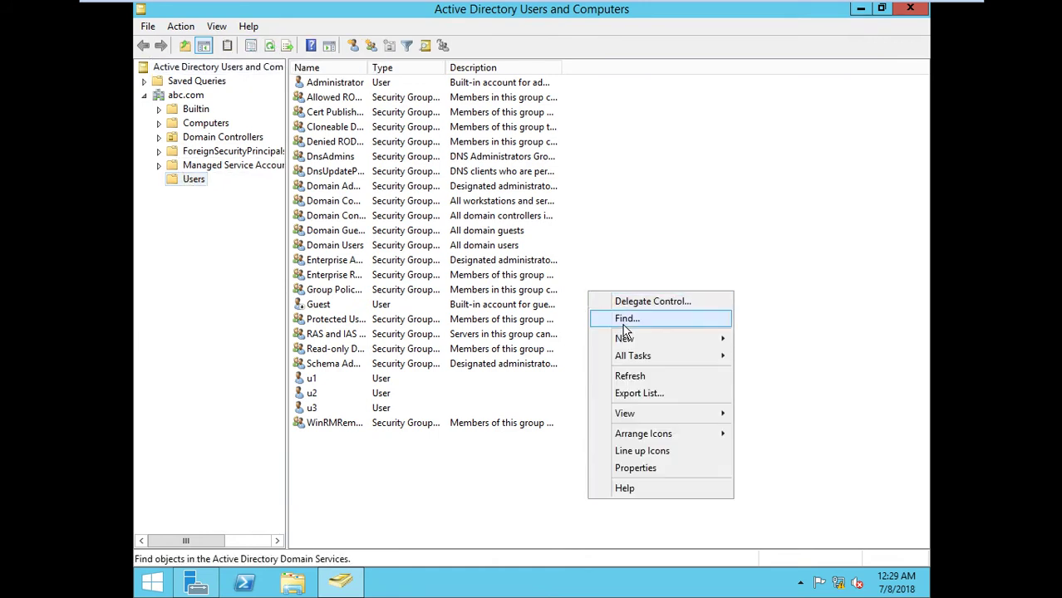
pyautogui.click(632, 375)
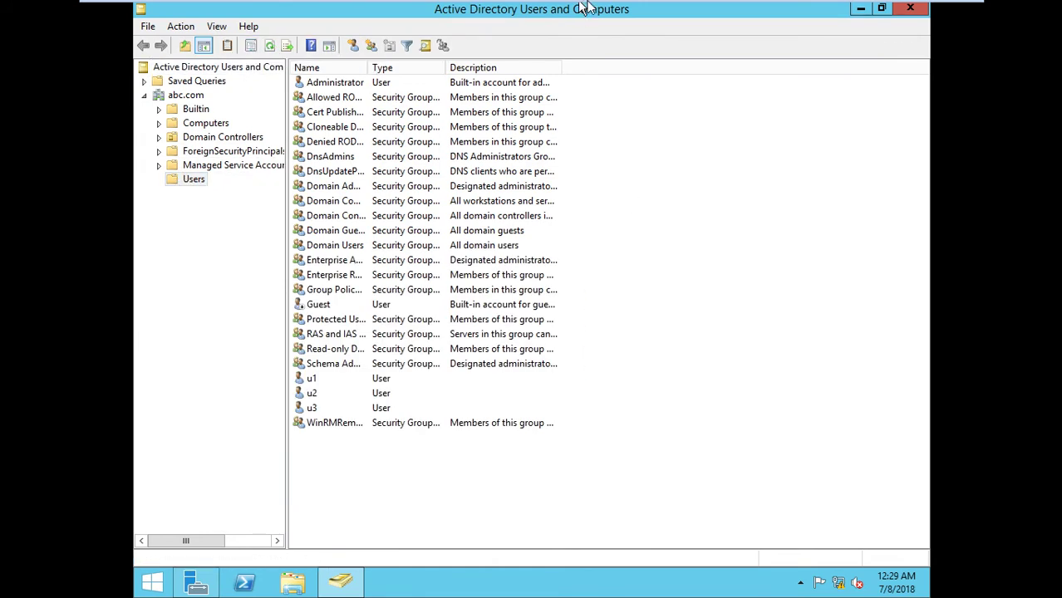
# On DC1, open Command Prompt and run repadmin /kcc followed by repadmin /syncall
pyautogui.press('super+r')
pyautogui.write('cxmd')
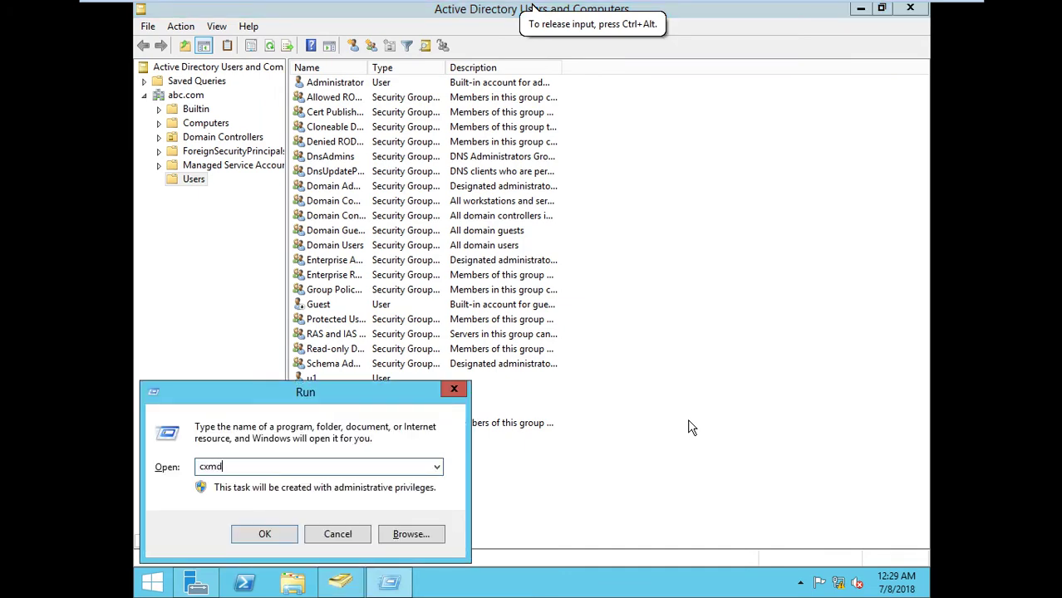
pyautogui.press('Return')
pyautogui.press('Return')
pyautogui.write('cmd')
pyautogui.press('Return')
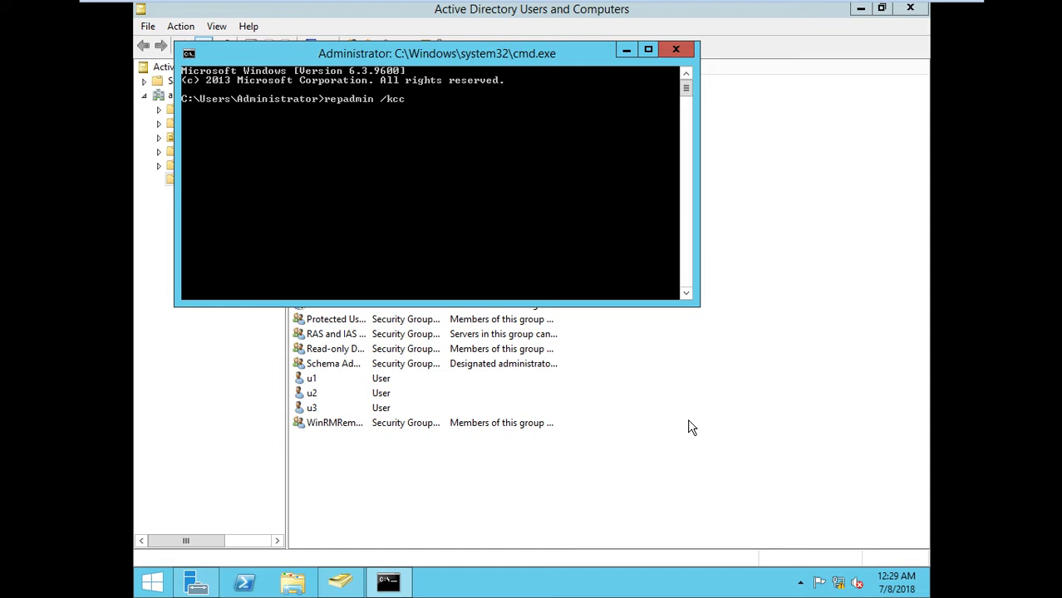
pyautogui.write('repadmin /kcc')
pyautogui.press('Return')
pyautogui.press('Up')
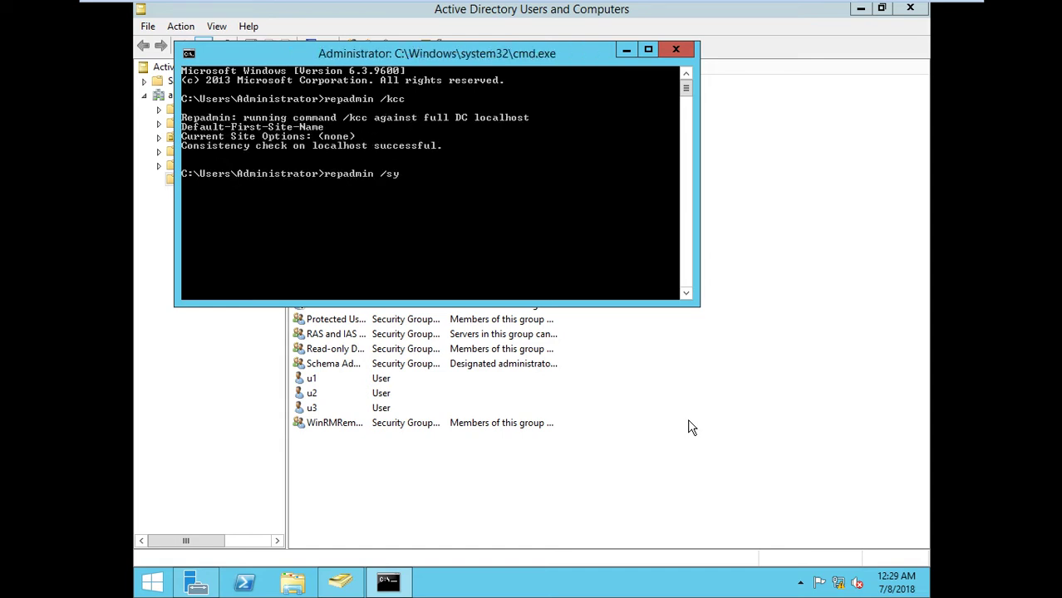
pyautogui.write('ll')
pyautogui.press('Return')
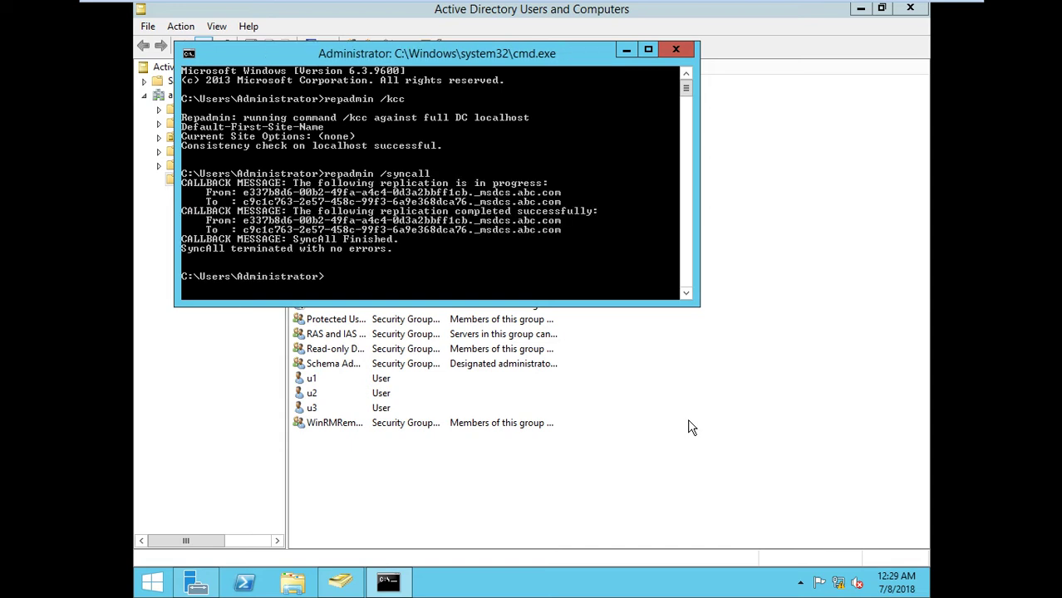
# Refresh DC1's Users list and confirm the replicated user u4 now appears
pyautogui.moveTo(485, 2)
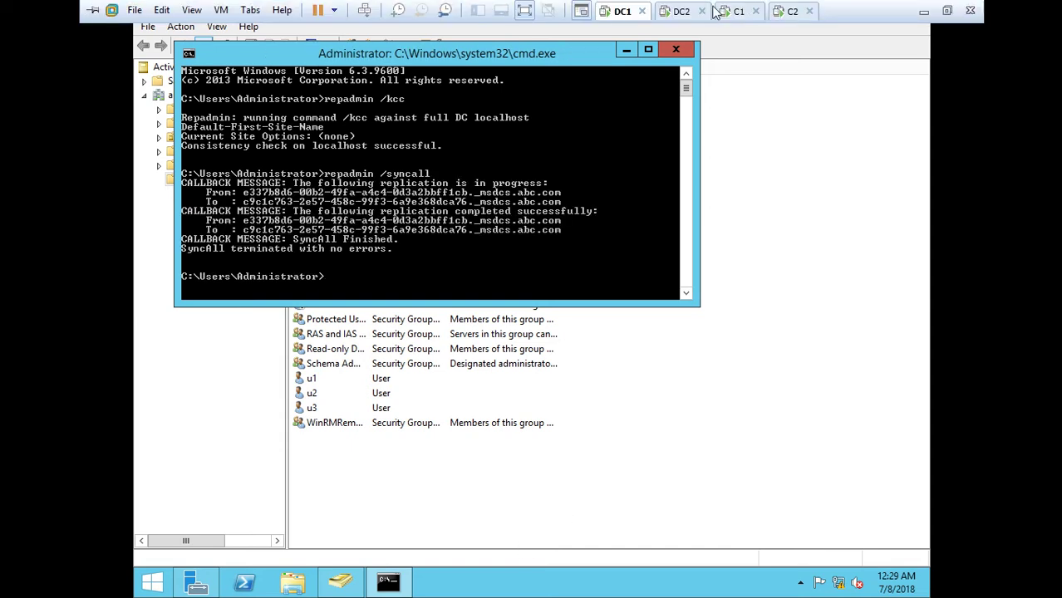
pyautogui.click(760, 106)
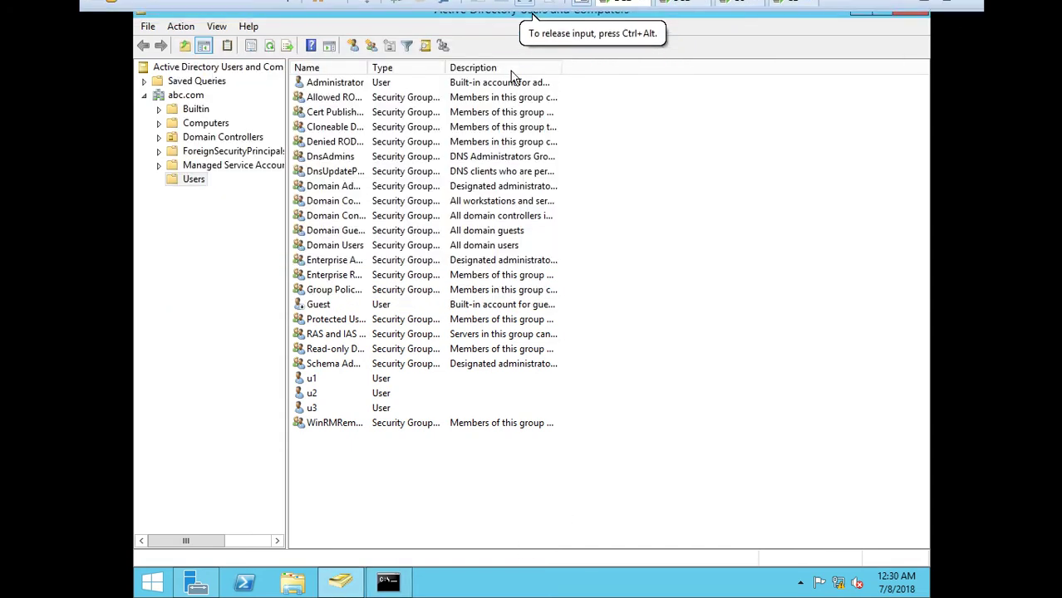
pyautogui.click(269, 45)
pyautogui.click(368, 426)
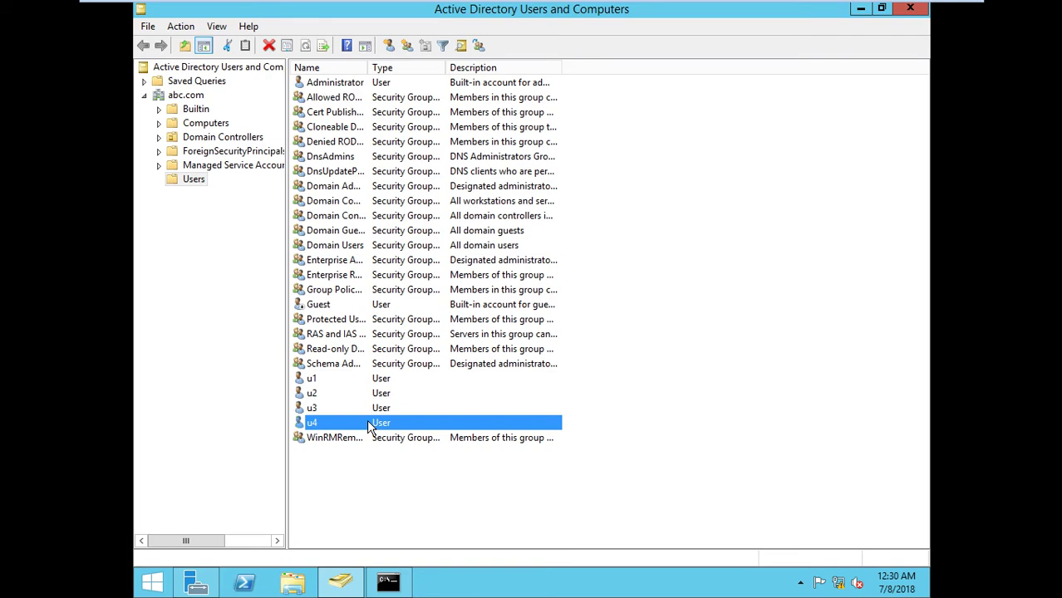
pyautogui.moveTo(638, 6)
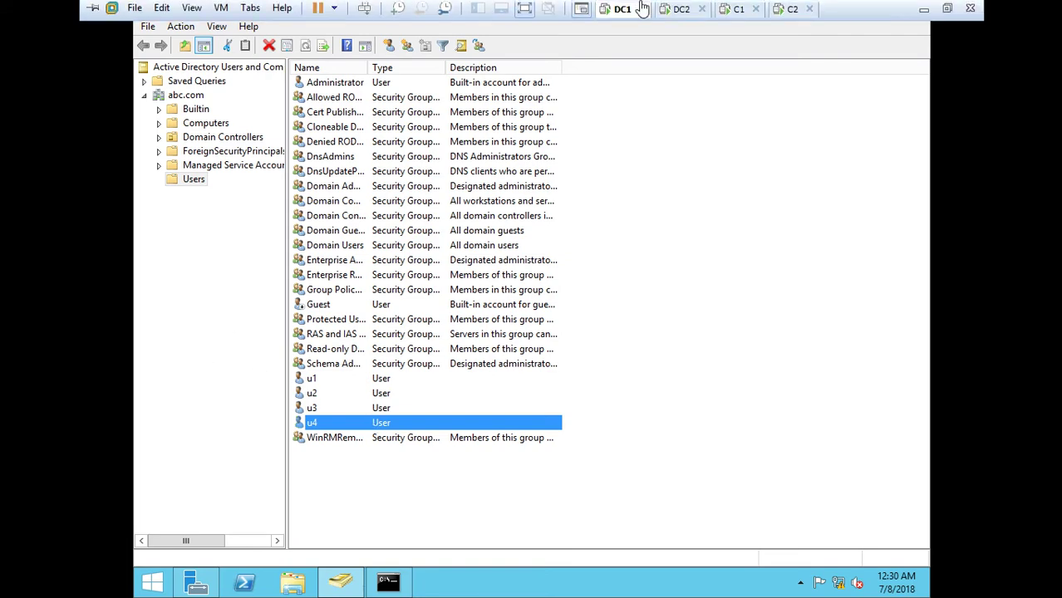
pyautogui.click(683, 11)
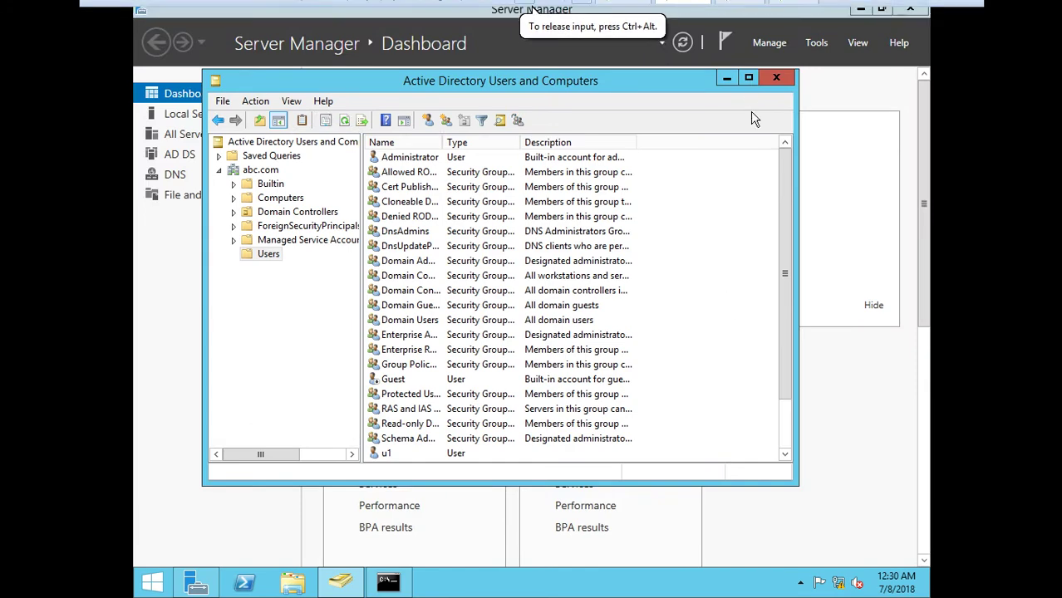
# On DC2, start a new user in Users with name u45 and logon name u5
pyautogui.click(749, 77)
pyautogui.rightClick(716, 219)
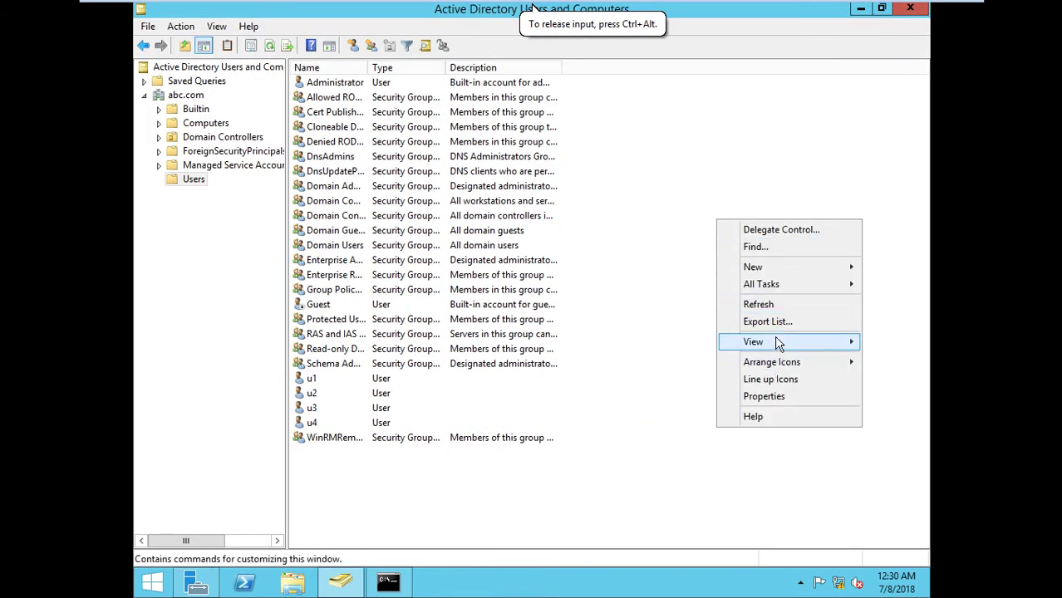
pyautogui.moveTo(782, 268)
pyautogui.click(571, 404)
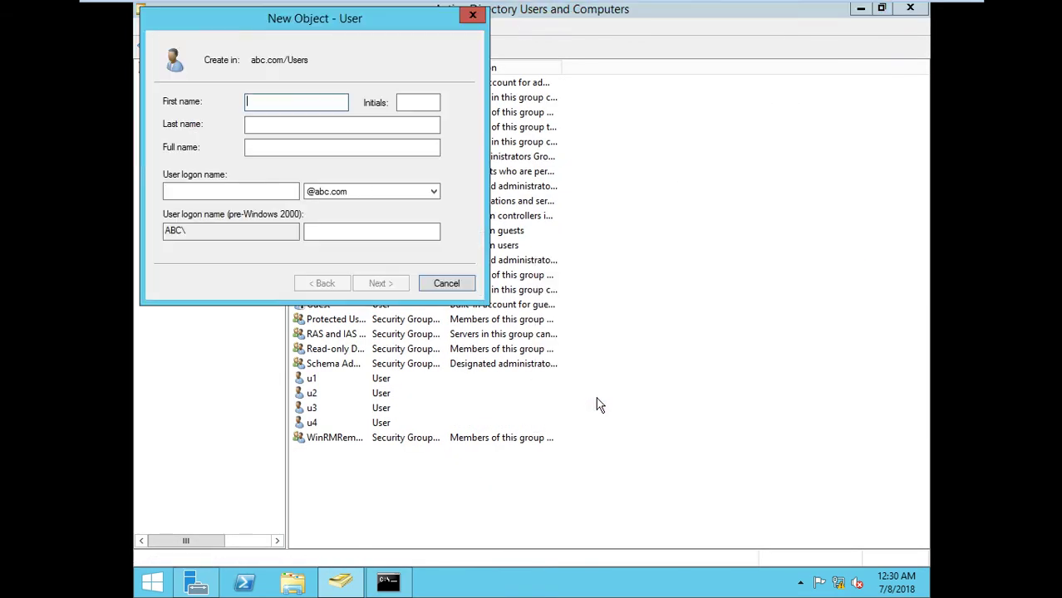
pyautogui.write('u4')
pyautogui.write('5')
pyautogui.press('Tab')
pyautogui.press('Tab')
pyautogui.press('Tab')
pyautogui.press('Tab')
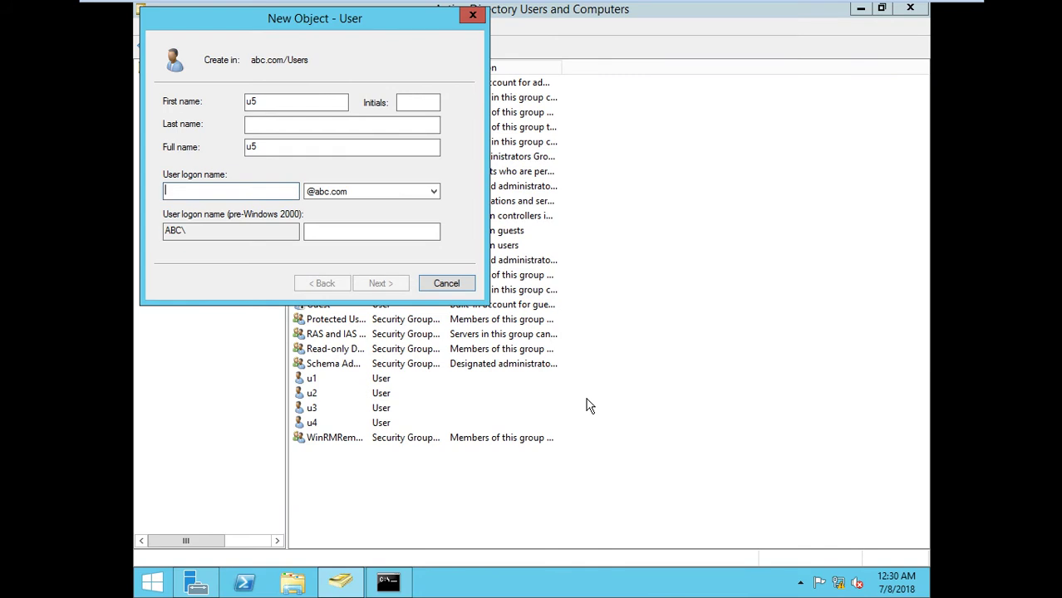
pyautogui.write('u5')
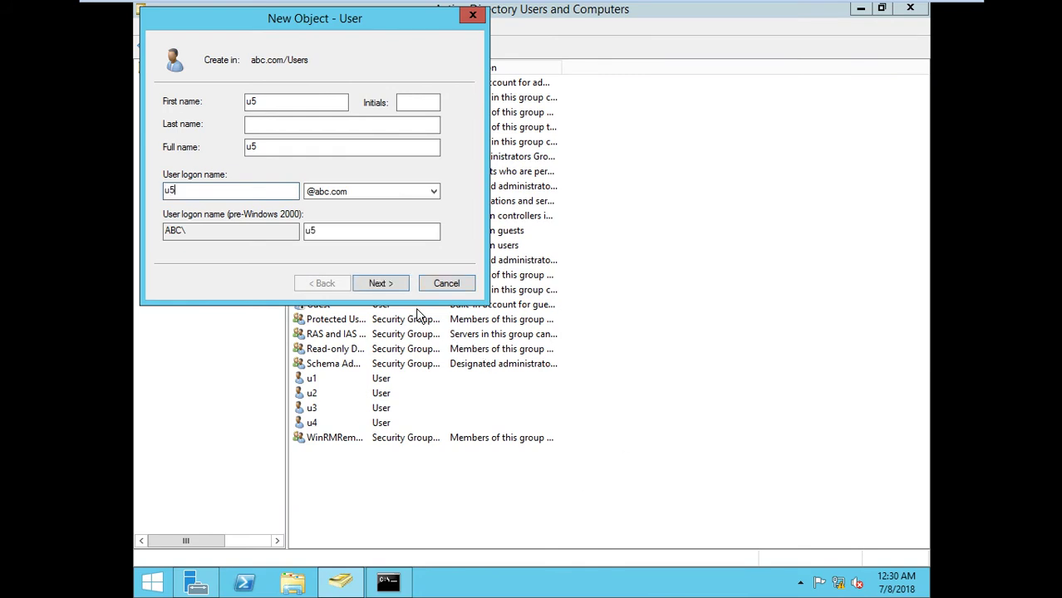
# Give u5 a password that never expires and cannot be changed, then finish creating the user
pyautogui.click(386, 292)
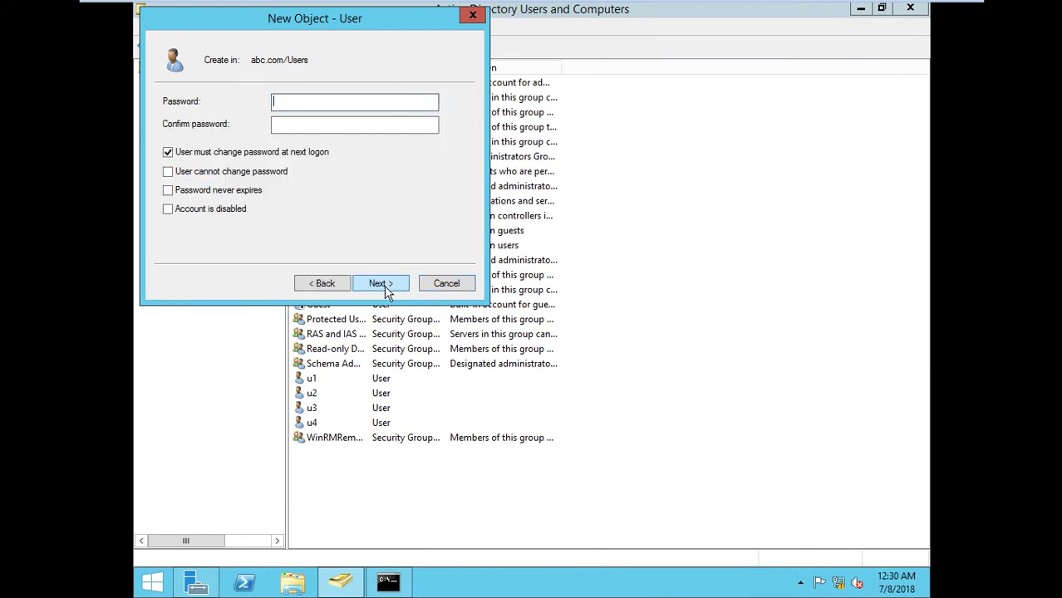
pyautogui.write('••••••••')
pyautogui.press('Tab')
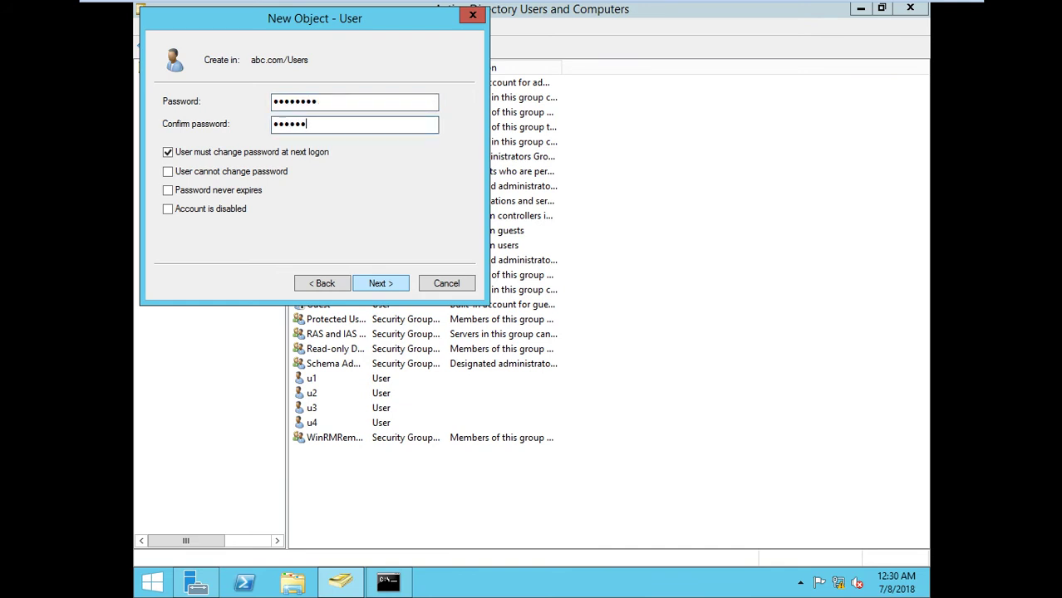
pyautogui.click(237, 153)
pyautogui.click(235, 171)
pyautogui.click(232, 190)
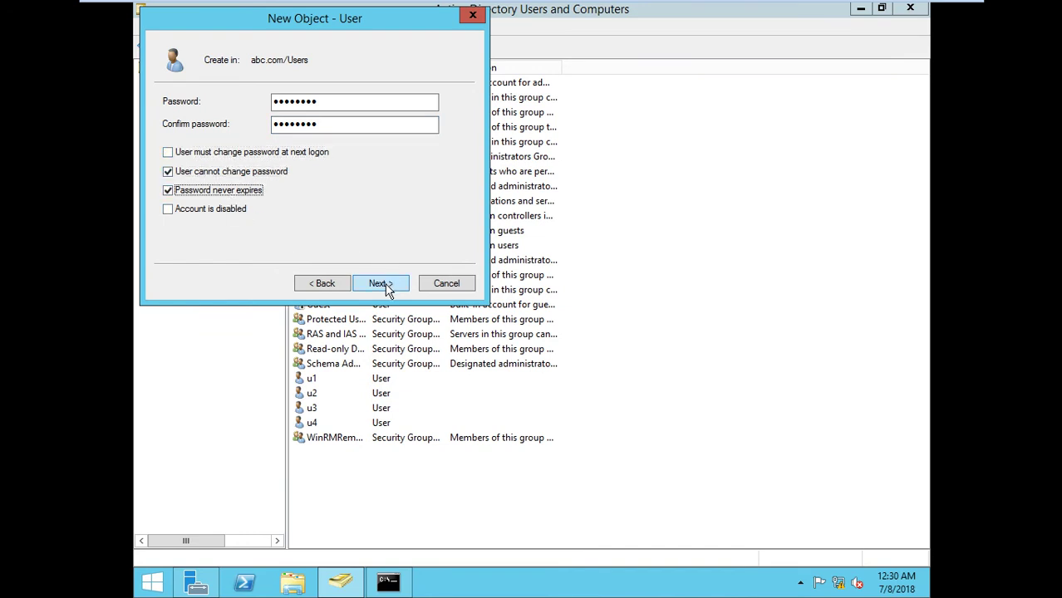
pyautogui.click(379, 284)
pyautogui.click(381, 286)
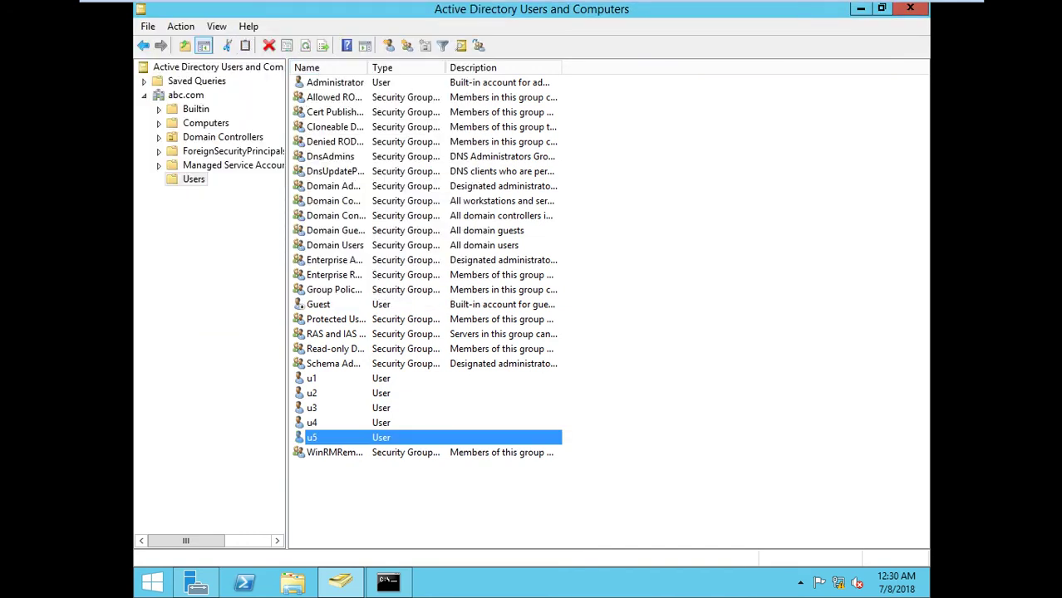
# Refresh the Users container on DC2 and then on DC1 so u5 is listed
pyautogui.click(194, 181)
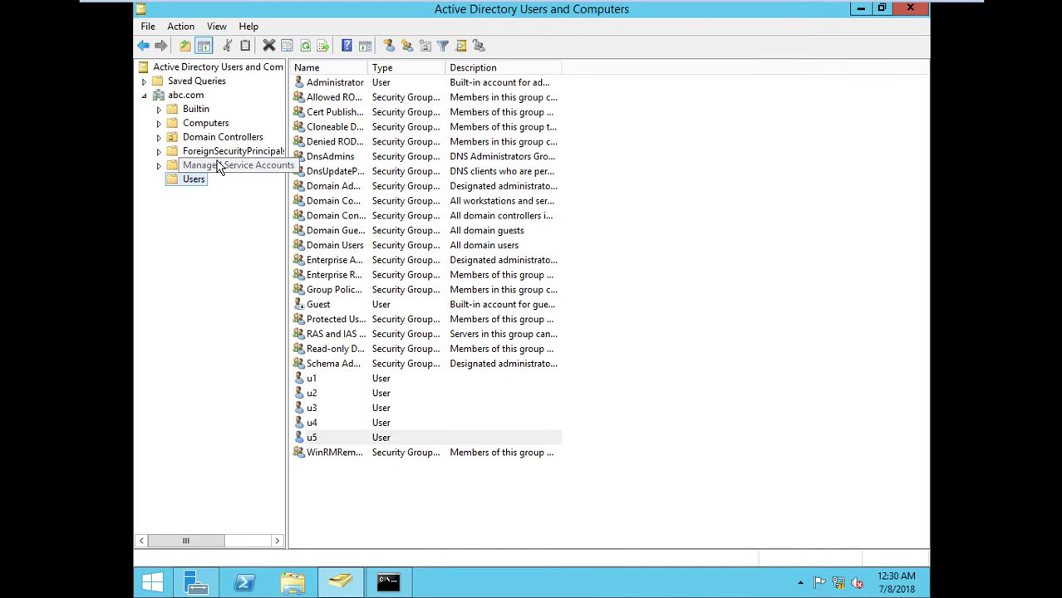
pyautogui.click(305, 45)
pyautogui.moveTo(676, 7)
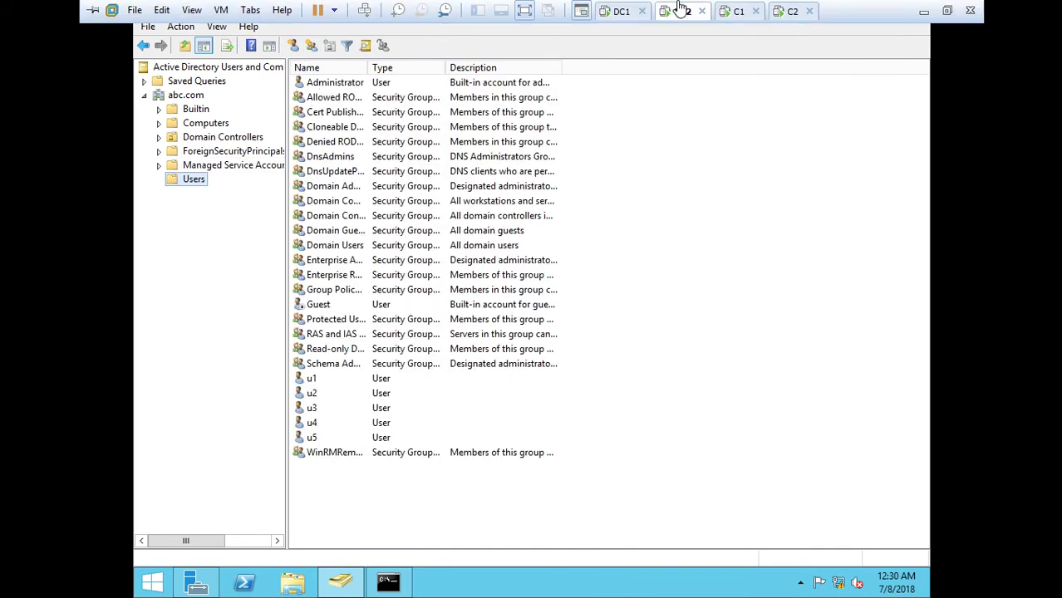
pyautogui.click(623, 11)
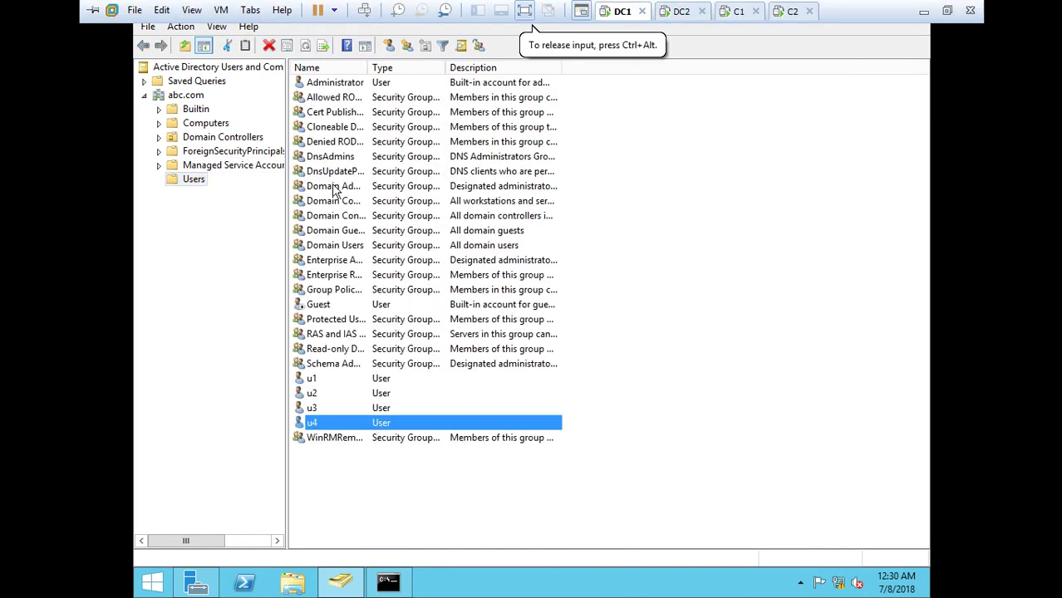
pyautogui.click(196, 180)
pyautogui.click(305, 45)
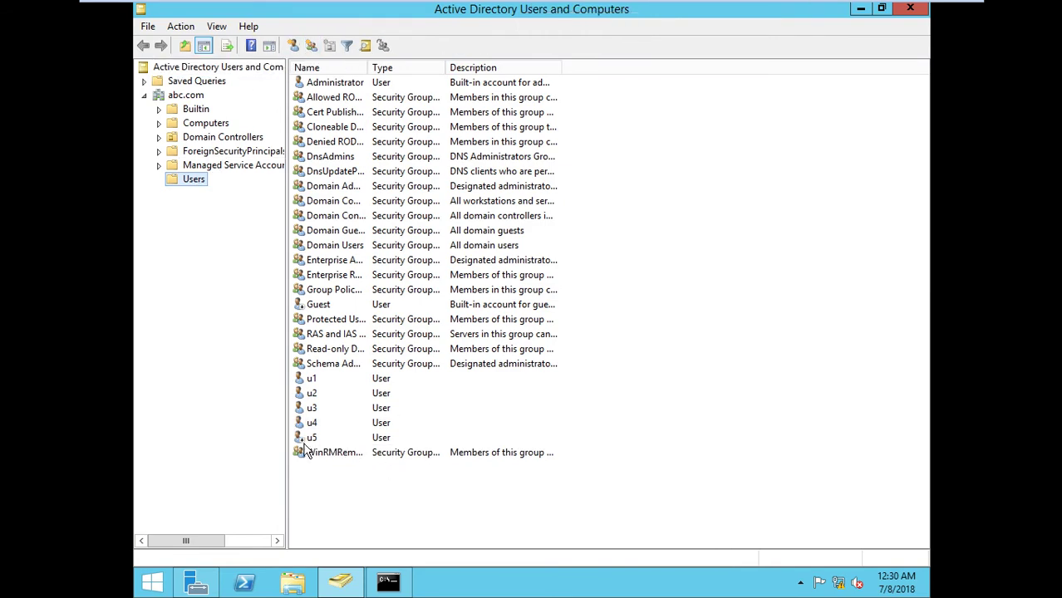
pyautogui.click(208, 166)
pyautogui.click(196, 179)
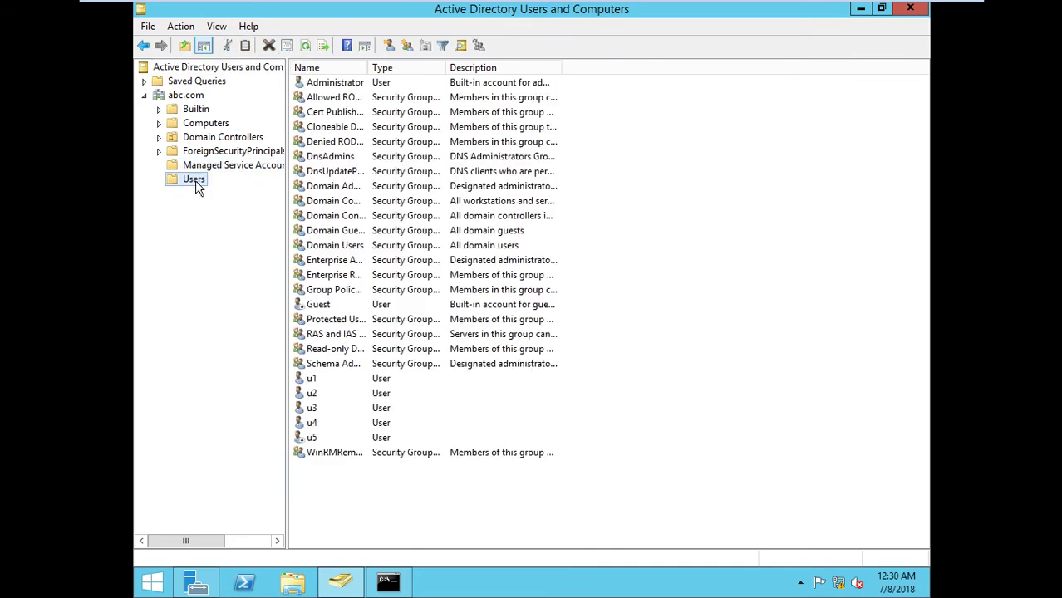
pyautogui.click(305, 50)
pyautogui.moveTo(562, 7)
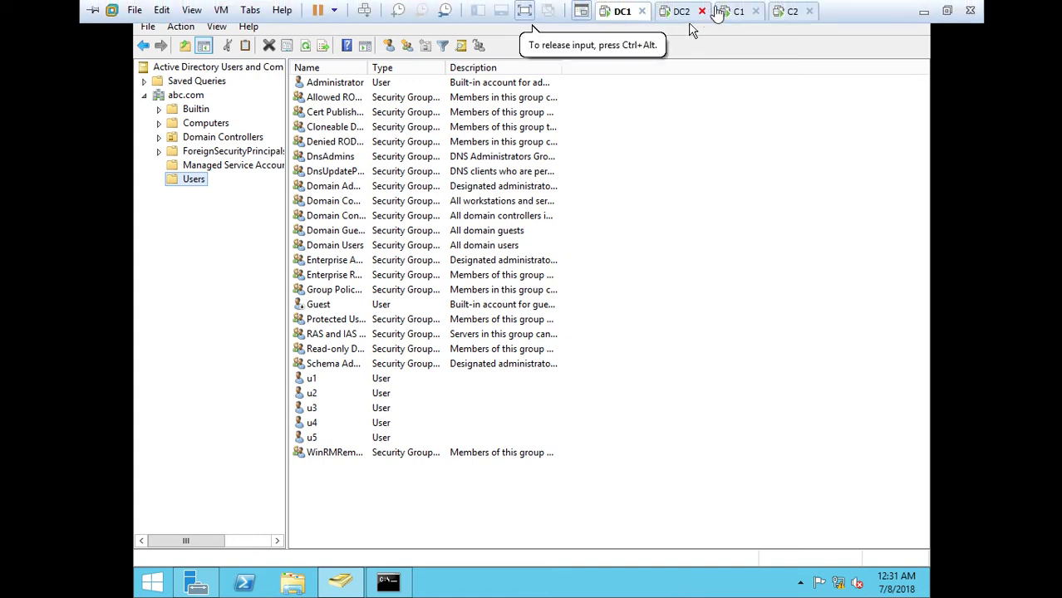
# Sign in to client C1 as domain user u2 with its password
pyautogui.click(738, 12)
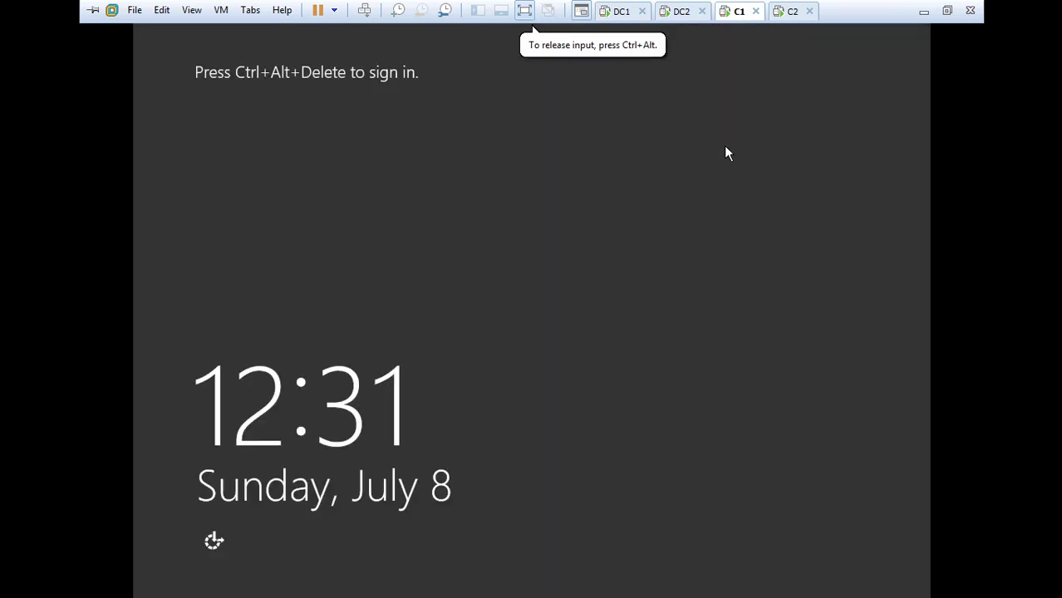
pyautogui.hotkey('ctrl', 'alt', 'Delete')
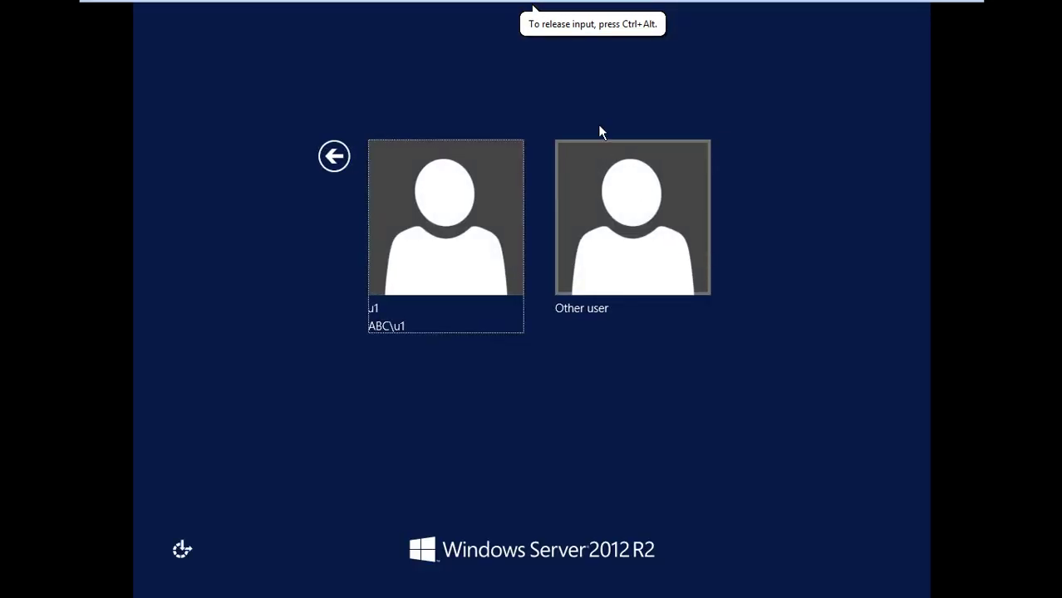
pyautogui.click(629, 280)
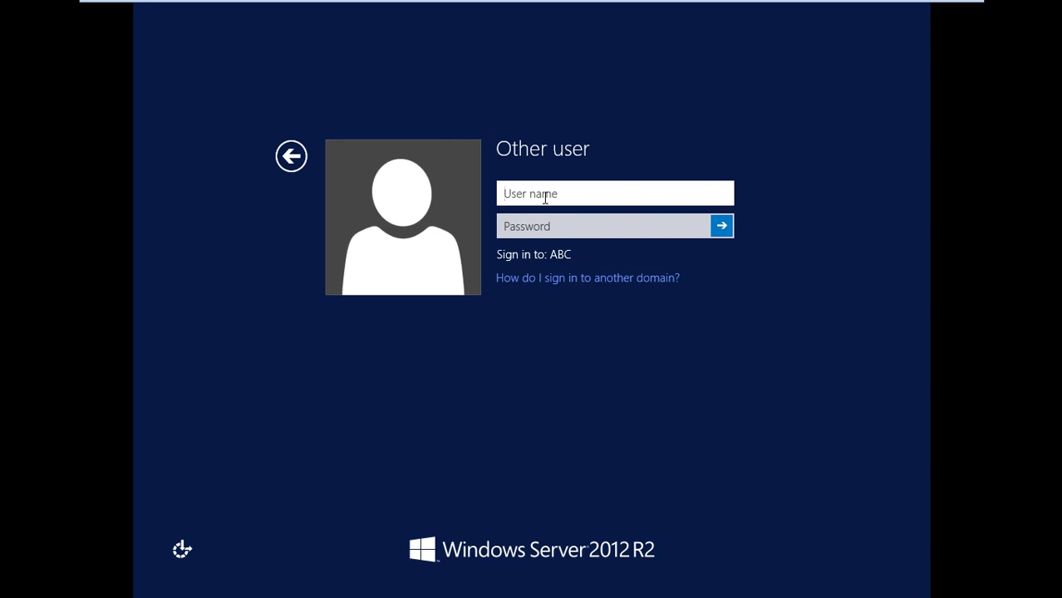
pyautogui.write('u2')
pyautogui.click(560, 225)
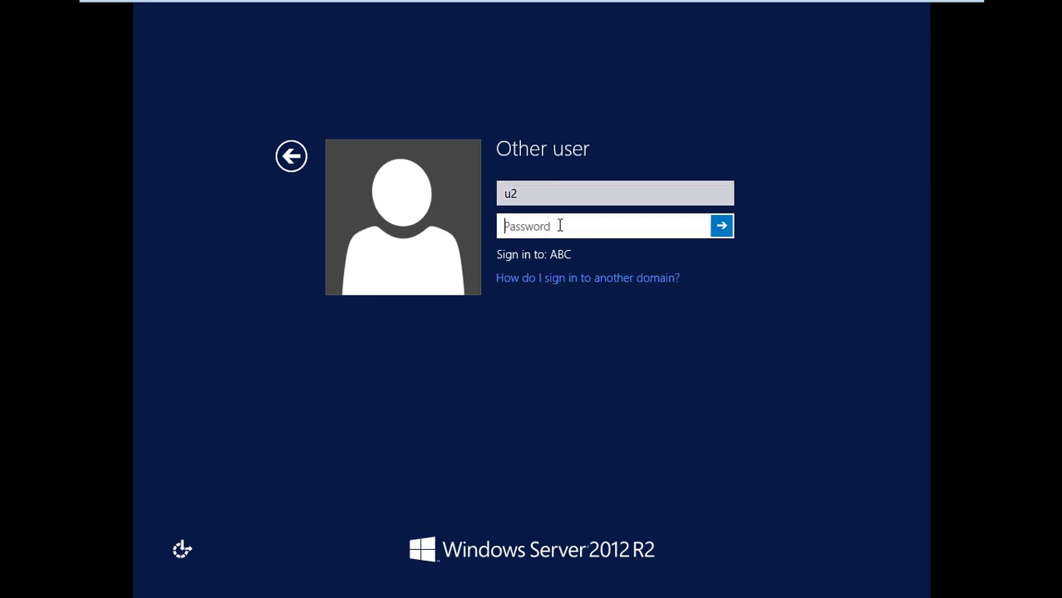
pyautogui.write('•••••••')
pyautogui.click(719, 226)
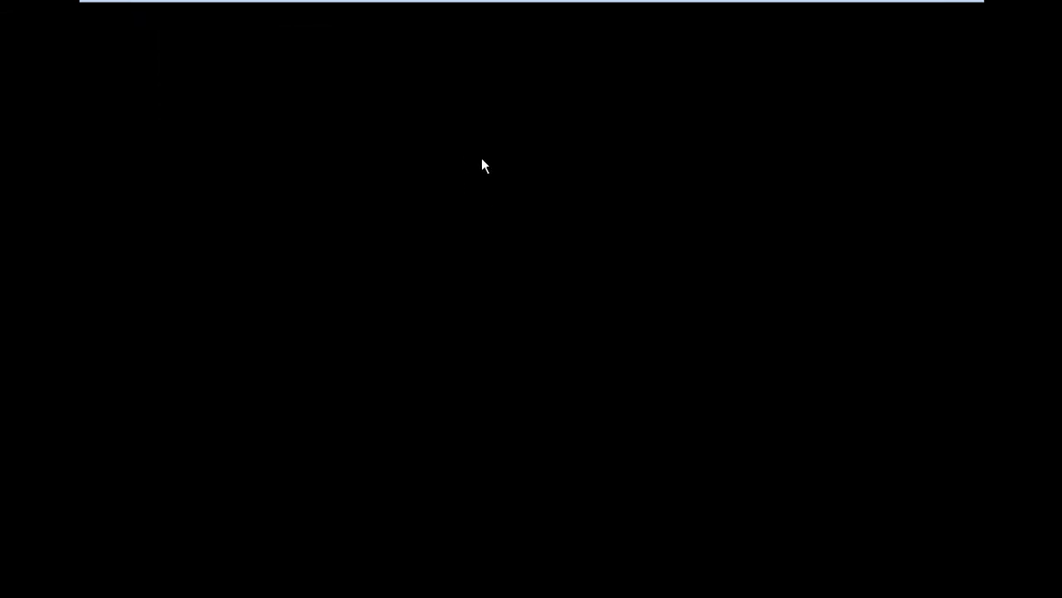
pyautogui.moveTo(575, 7)
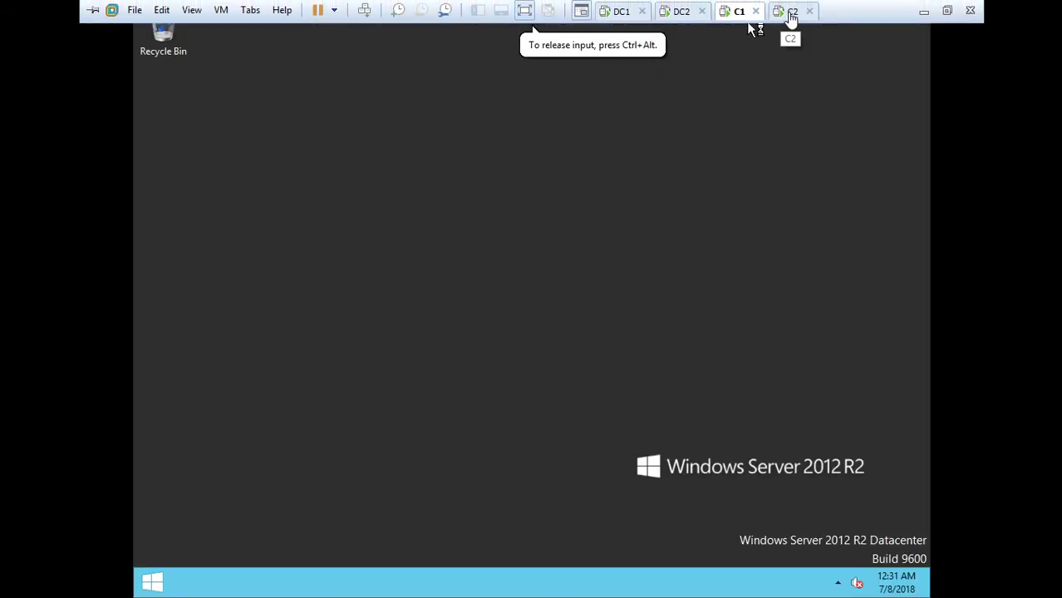
# Keep C2 running instead of closing it, and sign in to C2 as domain user u1
pyautogui.click(809, 10)
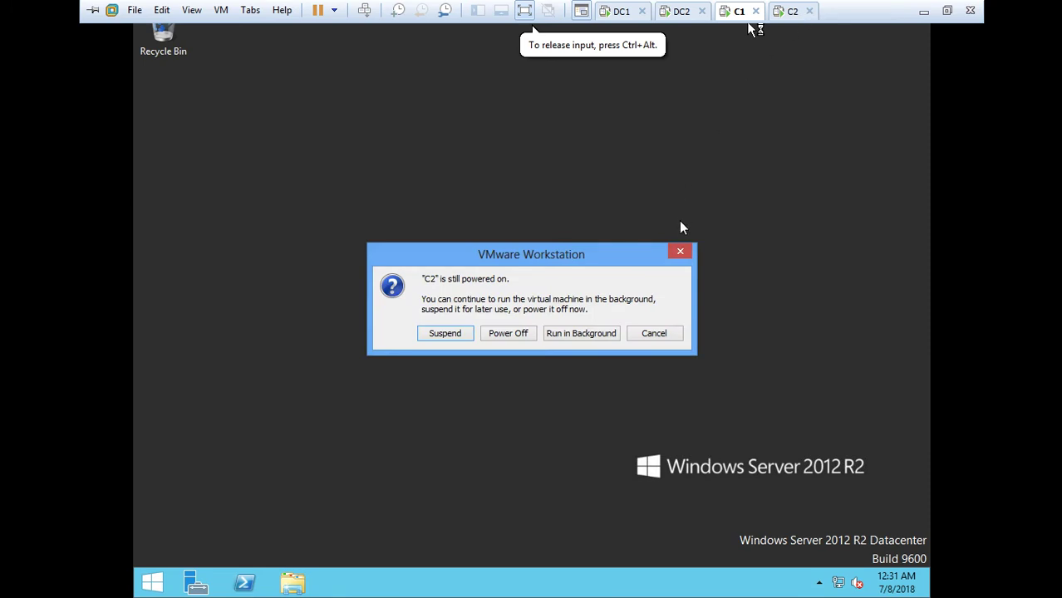
pyautogui.click(653, 333)
pyautogui.click(794, 12)
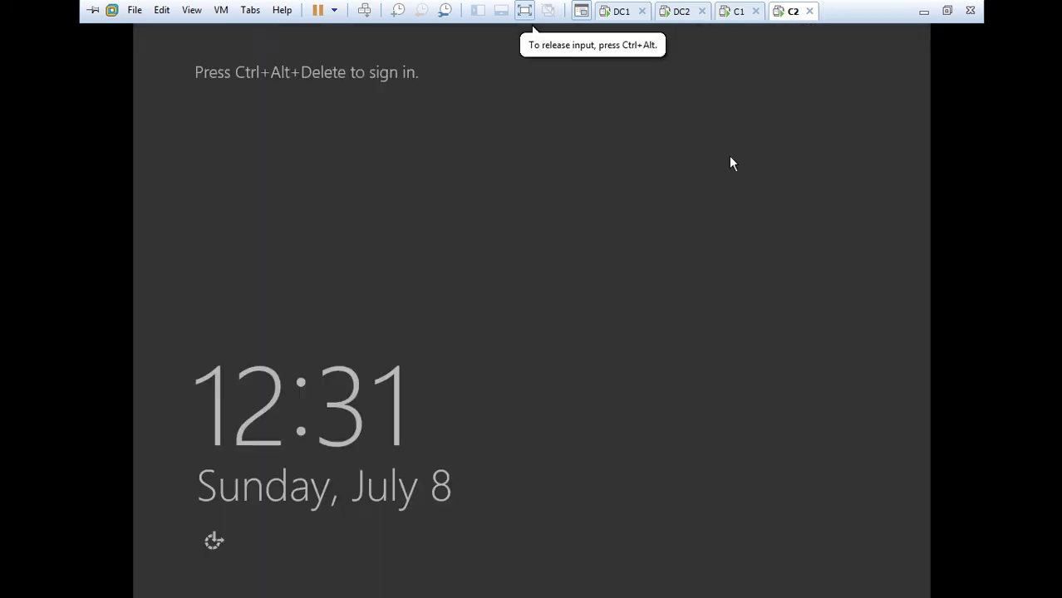
pyautogui.press('ctrl+alt+Insert')
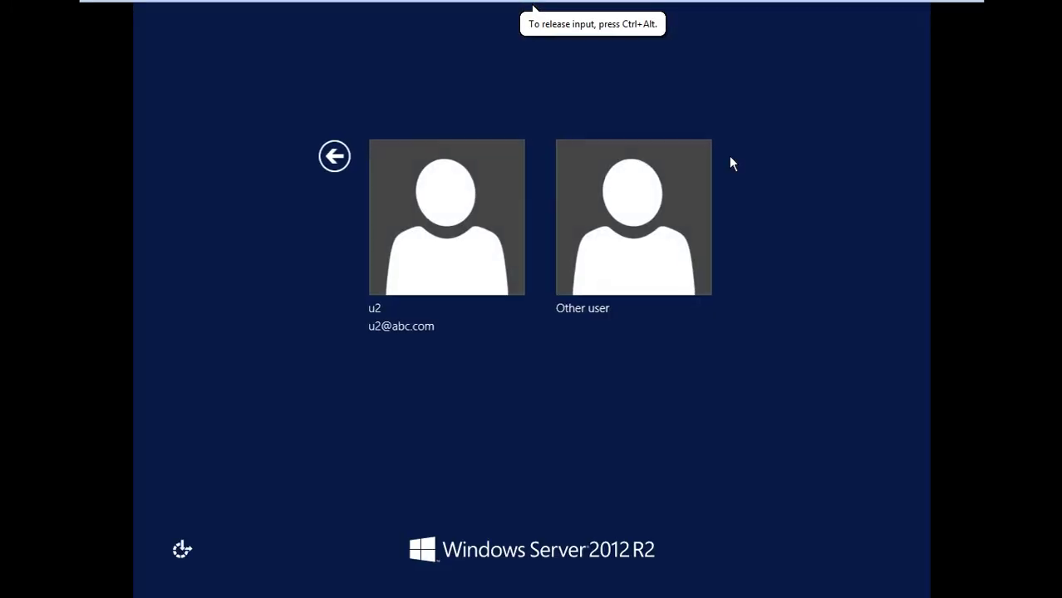
pyautogui.click(634, 187)
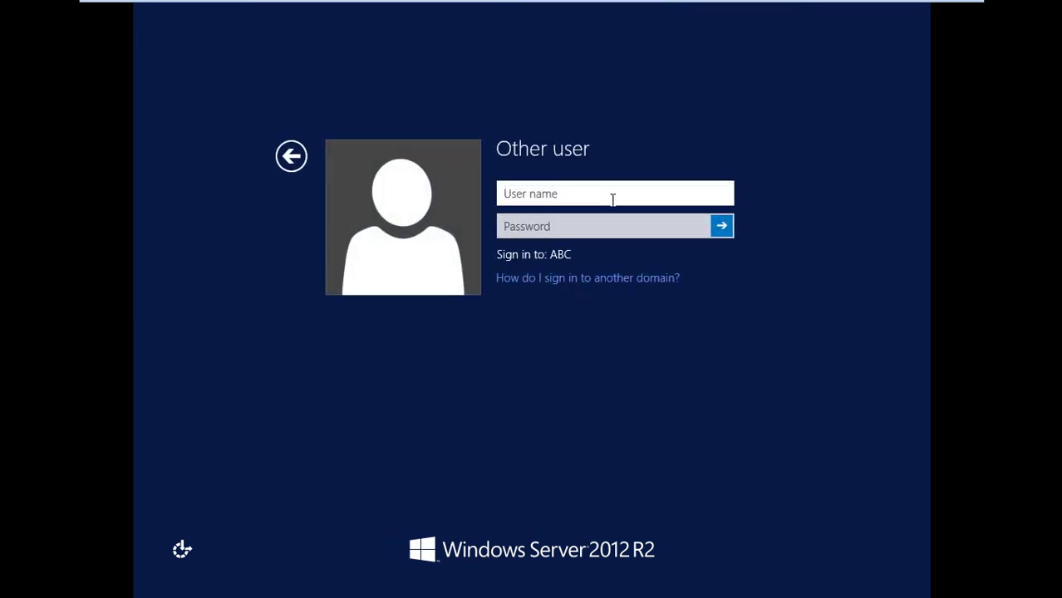
pyautogui.write('u1')
pyautogui.click(606, 221)
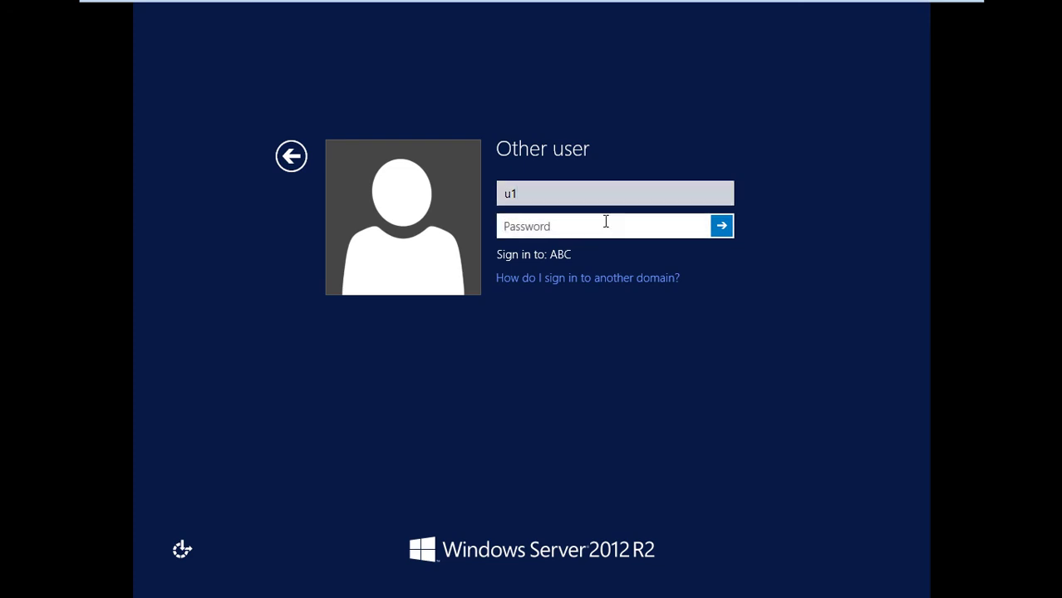
pyautogui.write('********')
pyautogui.press('Return')
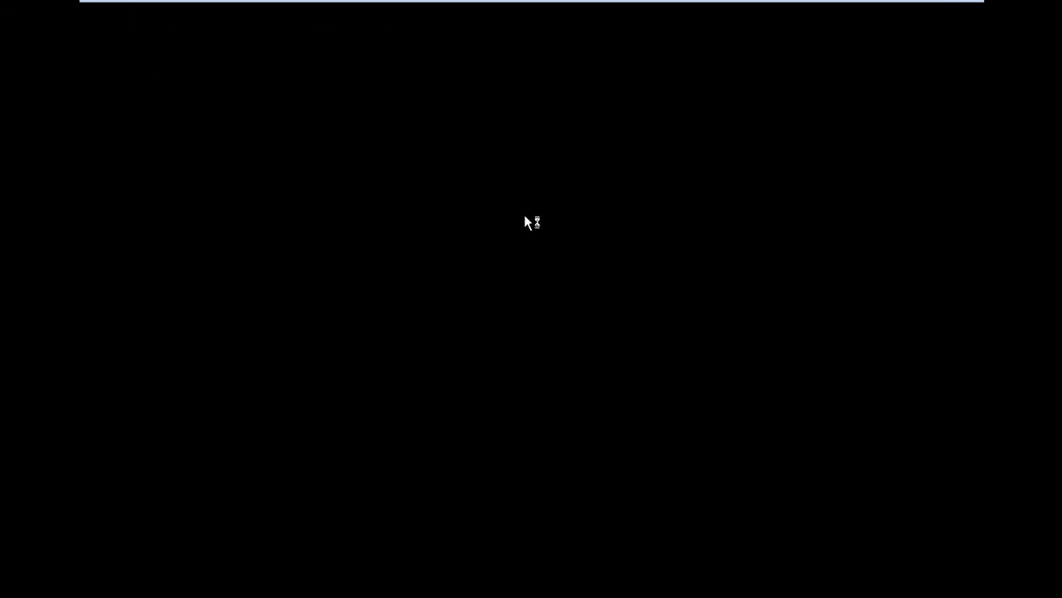
pyautogui.moveTo(666, 5)
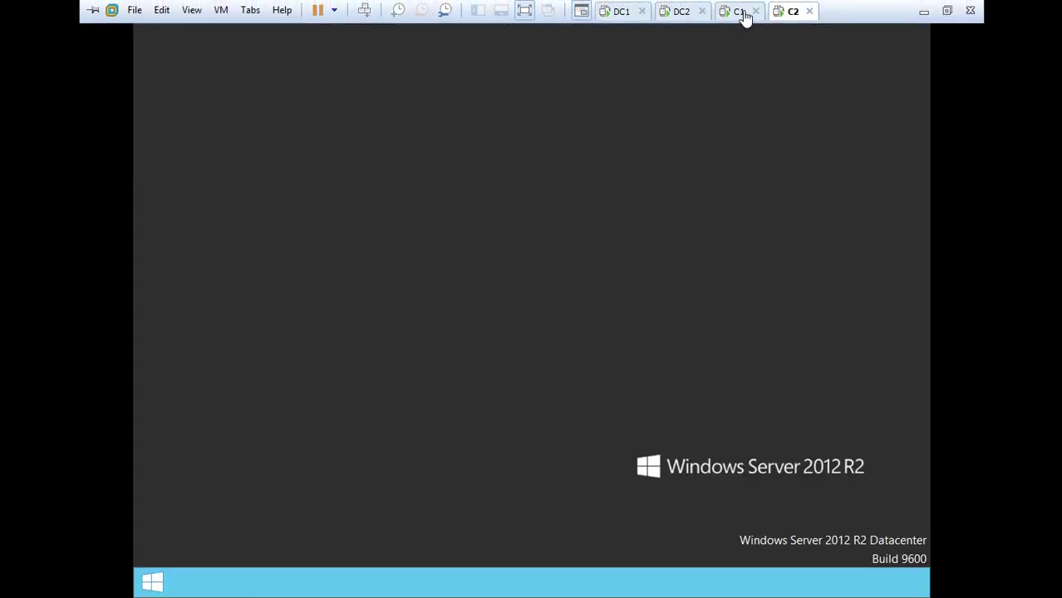
pyautogui.click(737, 11)
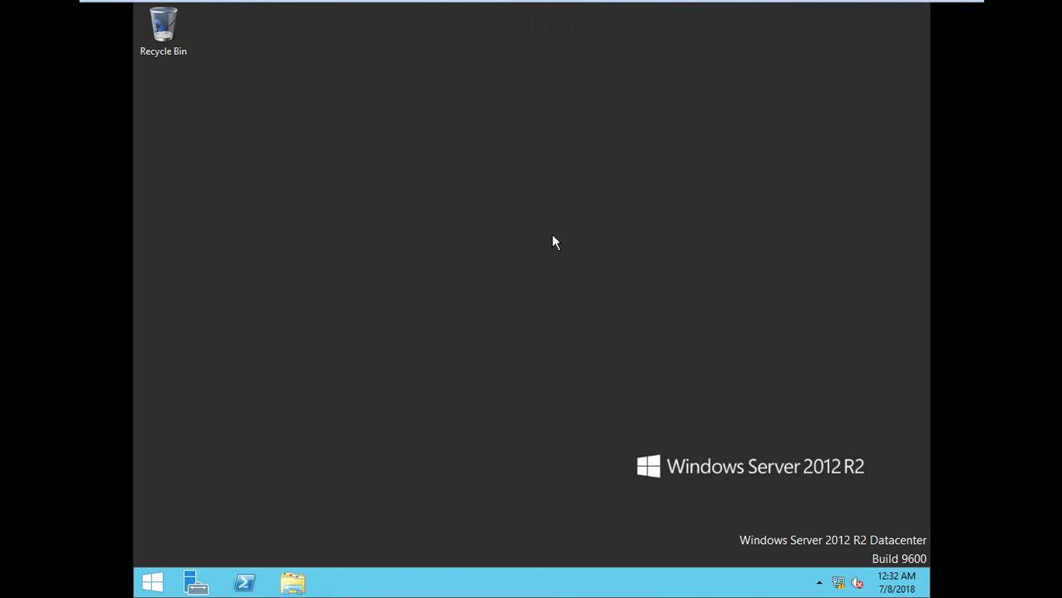
# Open Ethernet0's properties via ncpa.cpl, elevating with the abc\administrator account
pyautogui.press('super+r')
pyautogui.write('nc')
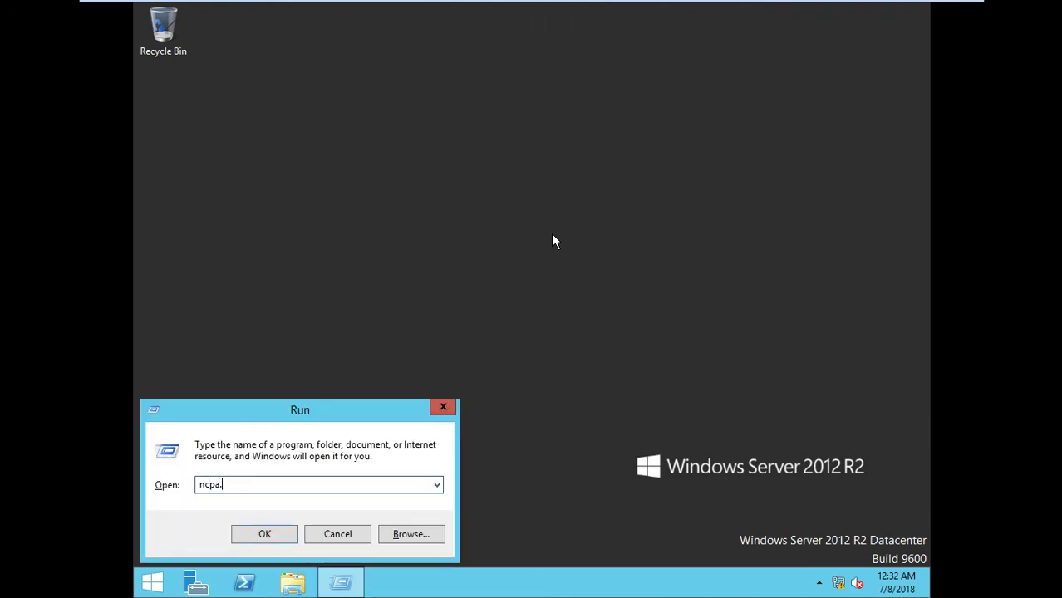
pyautogui.write('pa.cpl')
pyautogui.press('Return')
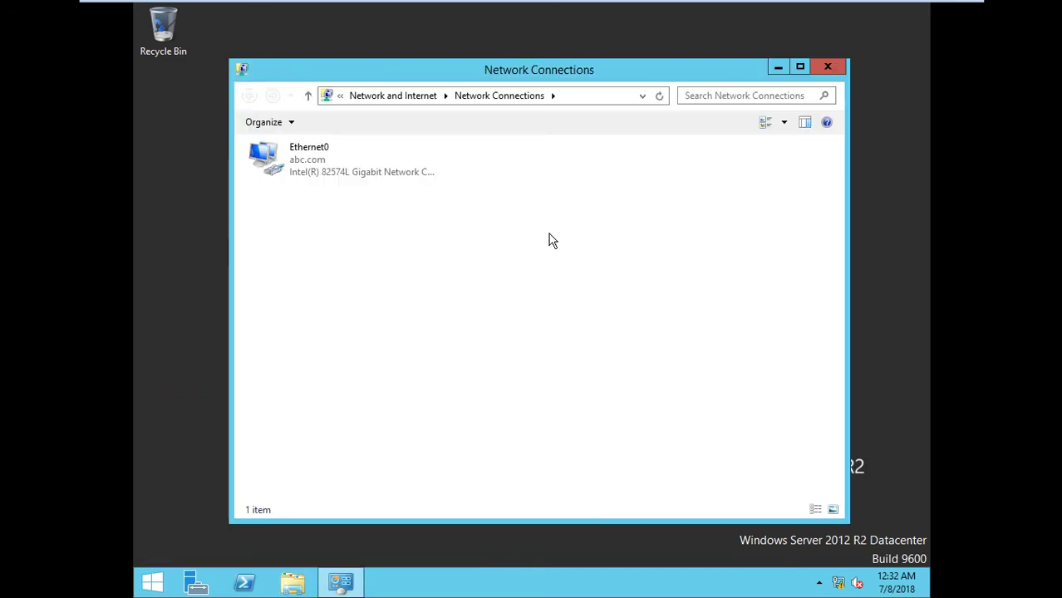
pyautogui.click(263, 122)
pyautogui.click(434, 202)
pyautogui.click(368, 178)
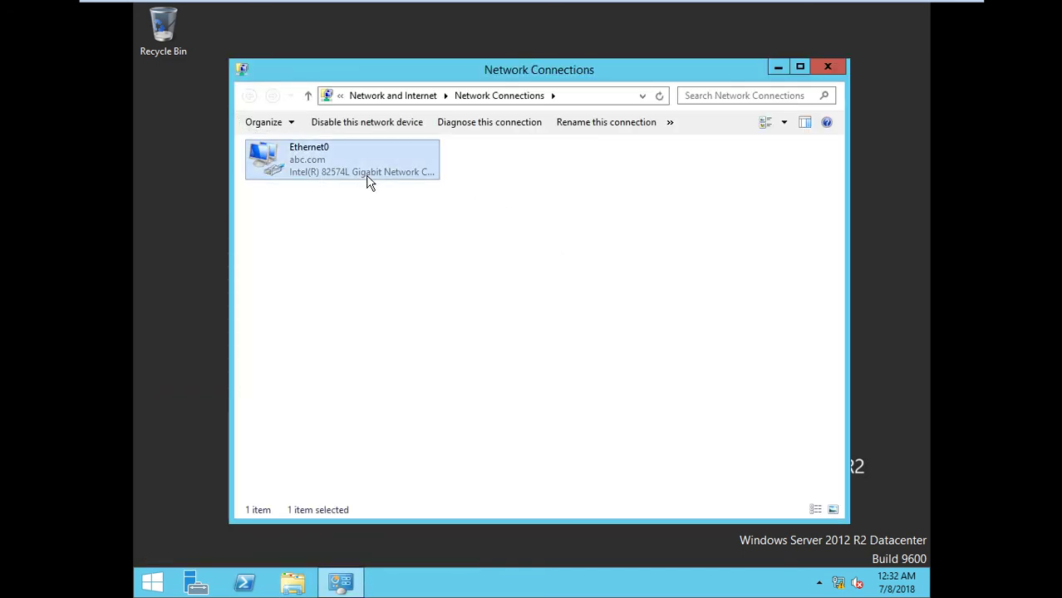
pyautogui.rightClick(368, 177)
pyautogui.click(445, 317)
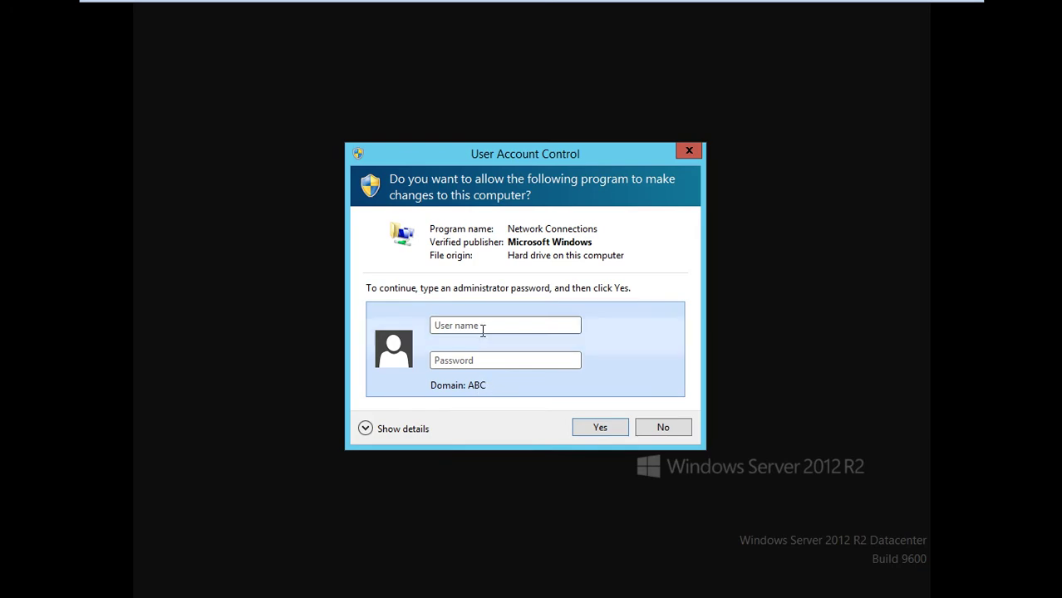
pyautogui.click(484, 326)
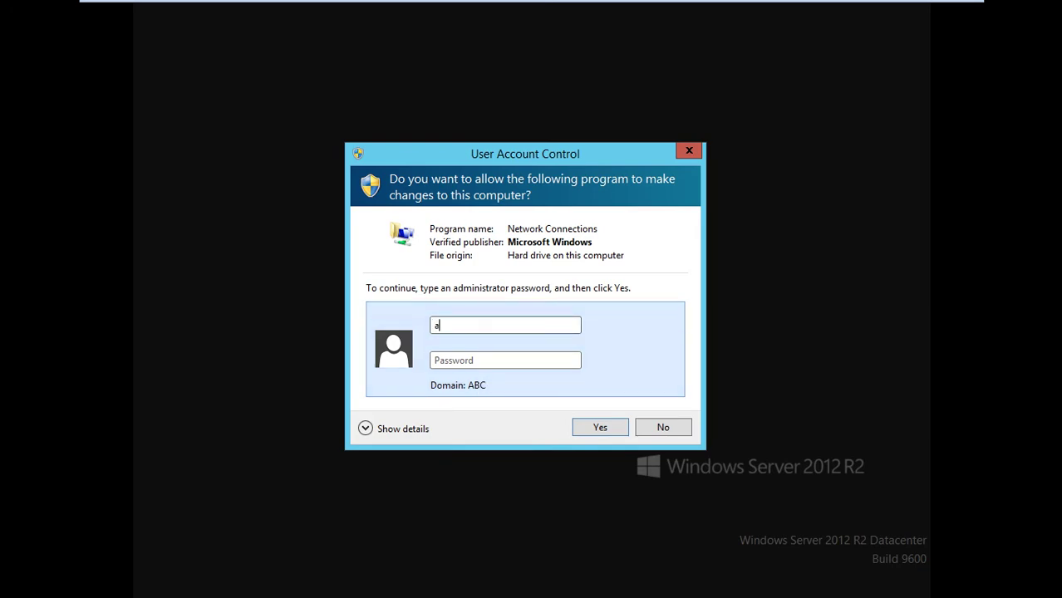
pyautogui.write('abc\\administrator')
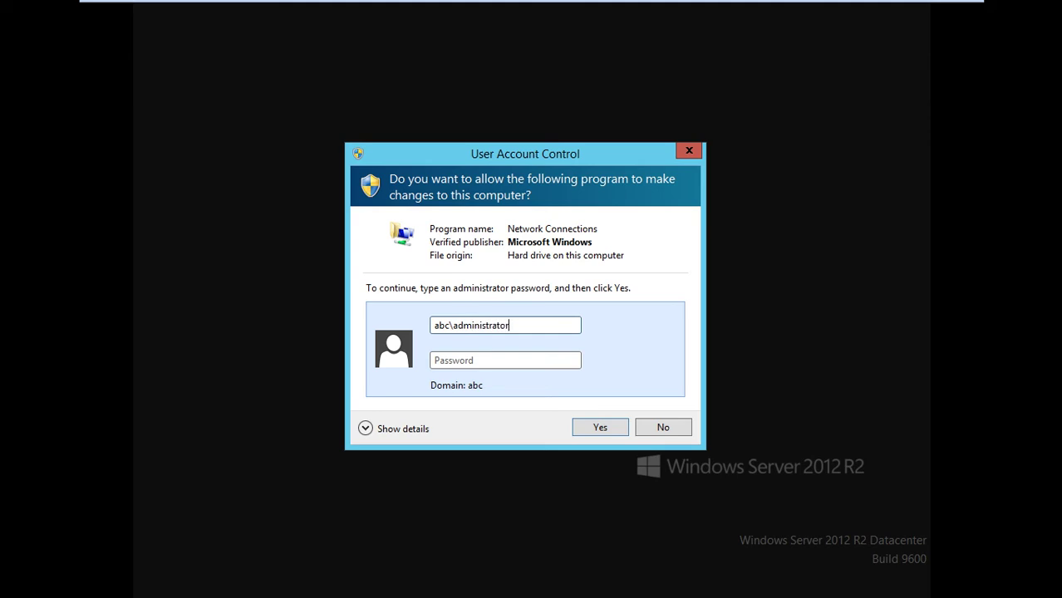
pyautogui.press('Tab')
pyautogui.write('p')
pyautogui.press('Return')
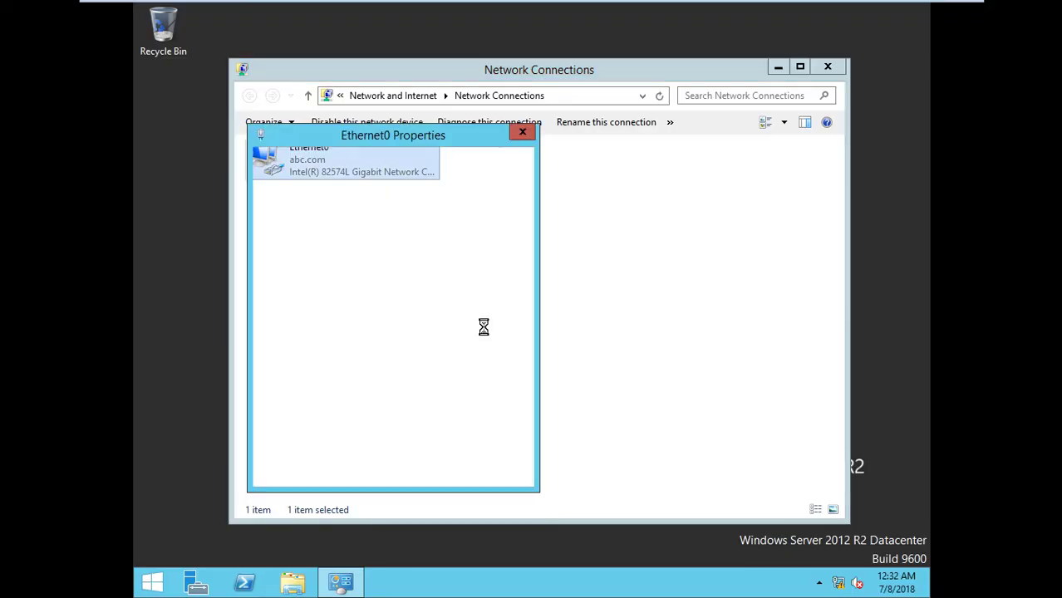
# Set Ethernet0's IPv4 alternate DNS server to 10.0.0.4 and close the adapter properties
pyautogui.click(440, 354)
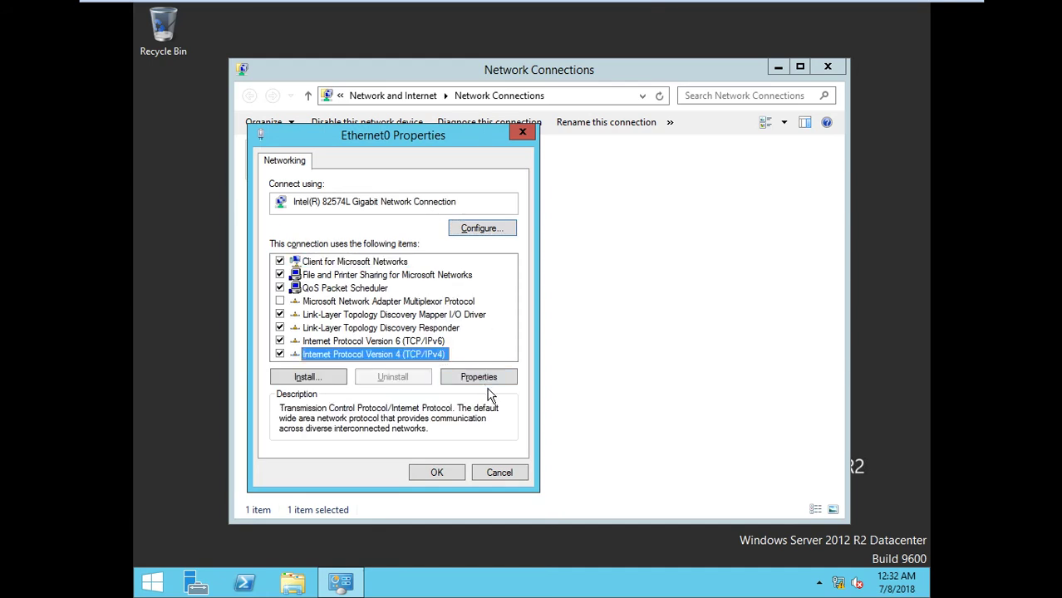
pyautogui.click(495, 379)
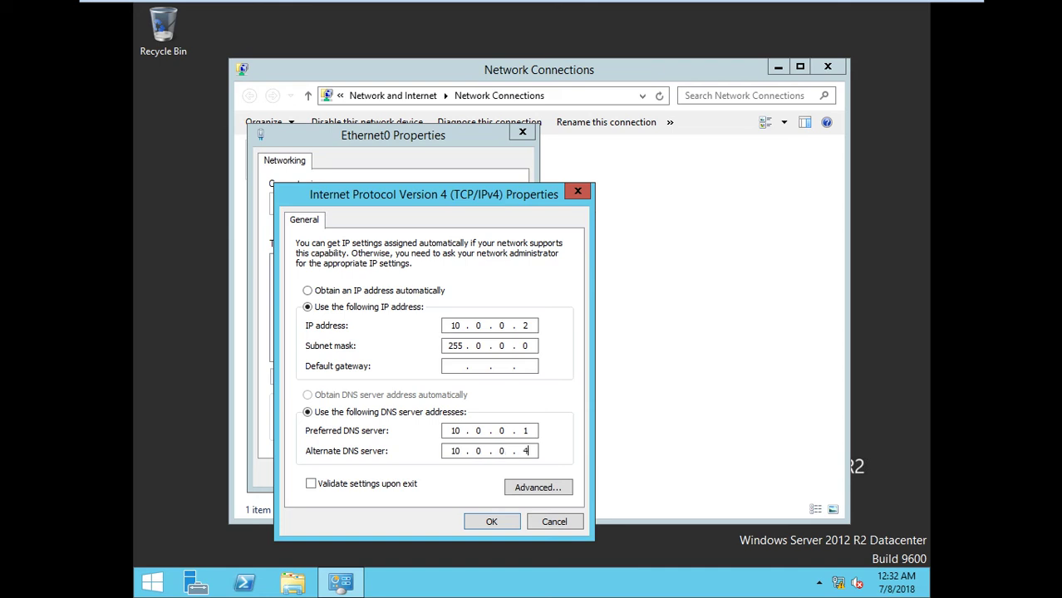
pyautogui.click(496, 524)
pyautogui.click(436, 472)
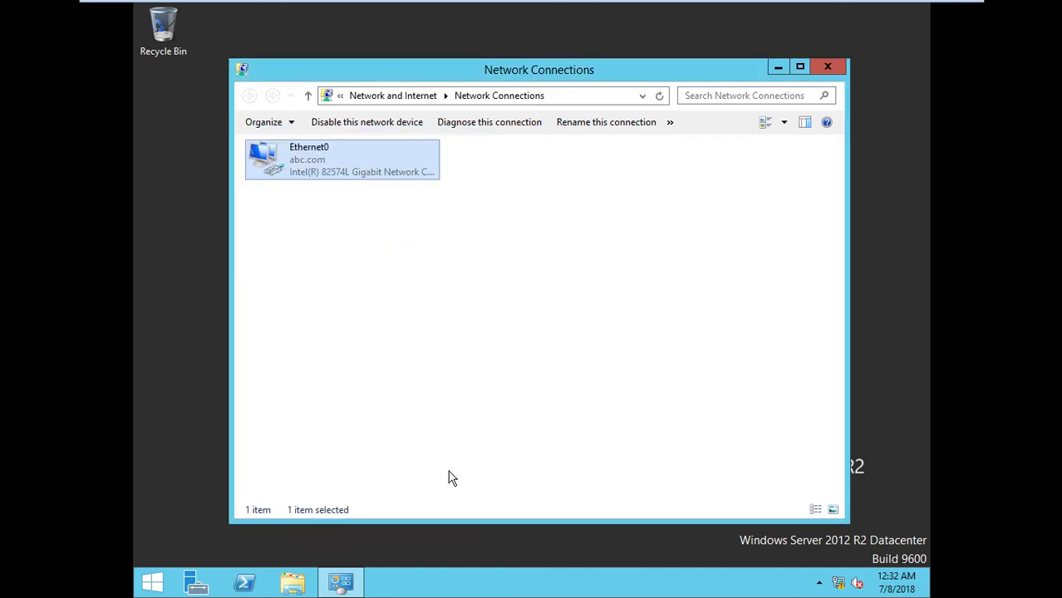
# On C2, open Ethernet0's properties via ncpa.cpl with administrator credentials
pyautogui.moveTo(668, 5)
pyautogui.click(788, 12)
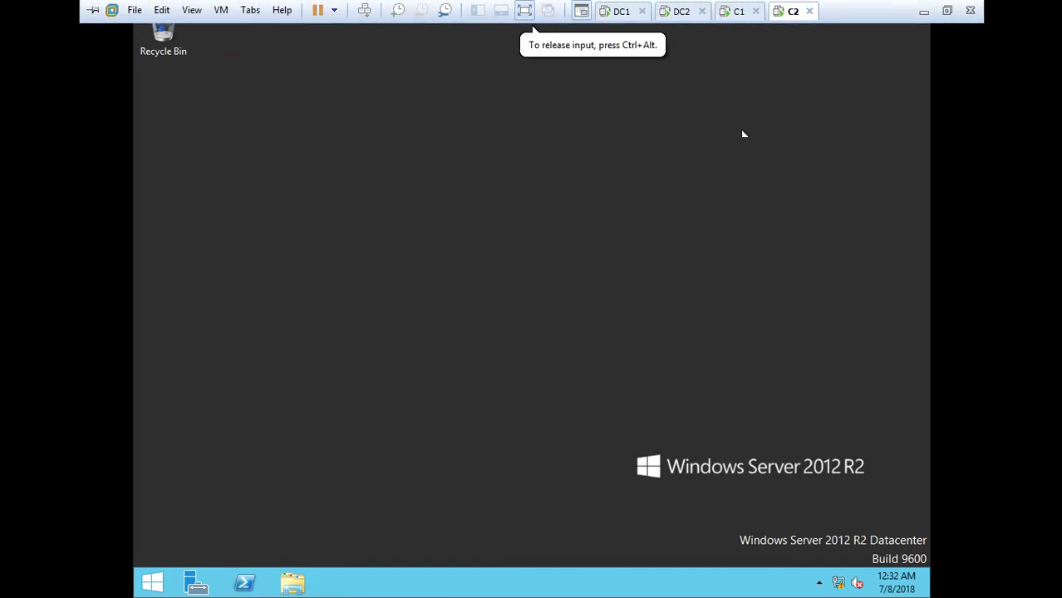
pyautogui.press('super+r')
pyautogui.write('n')
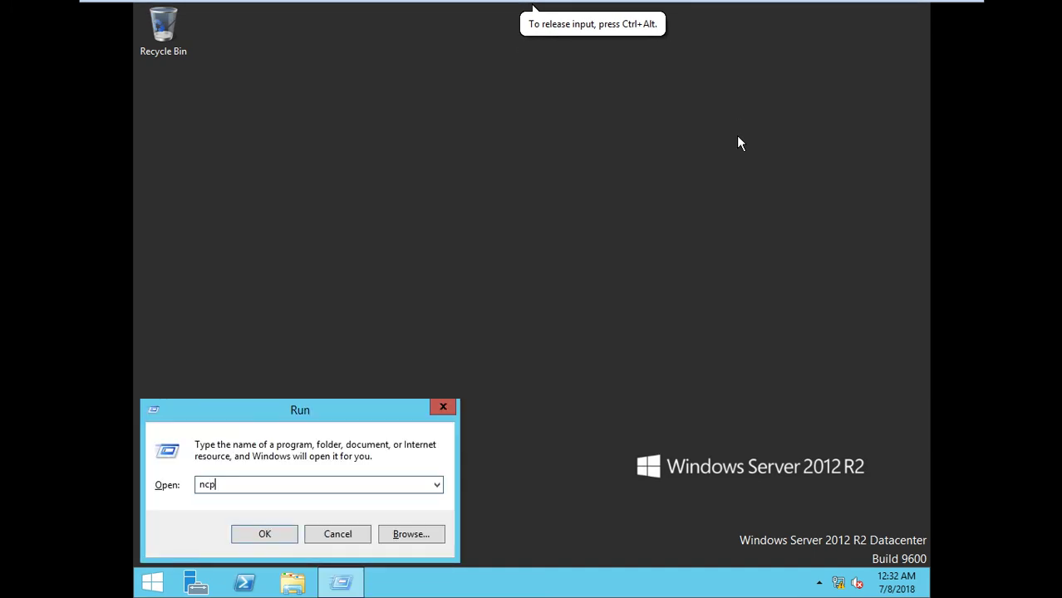
pyautogui.write('cpa.cpl')
pyautogui.press('Return')
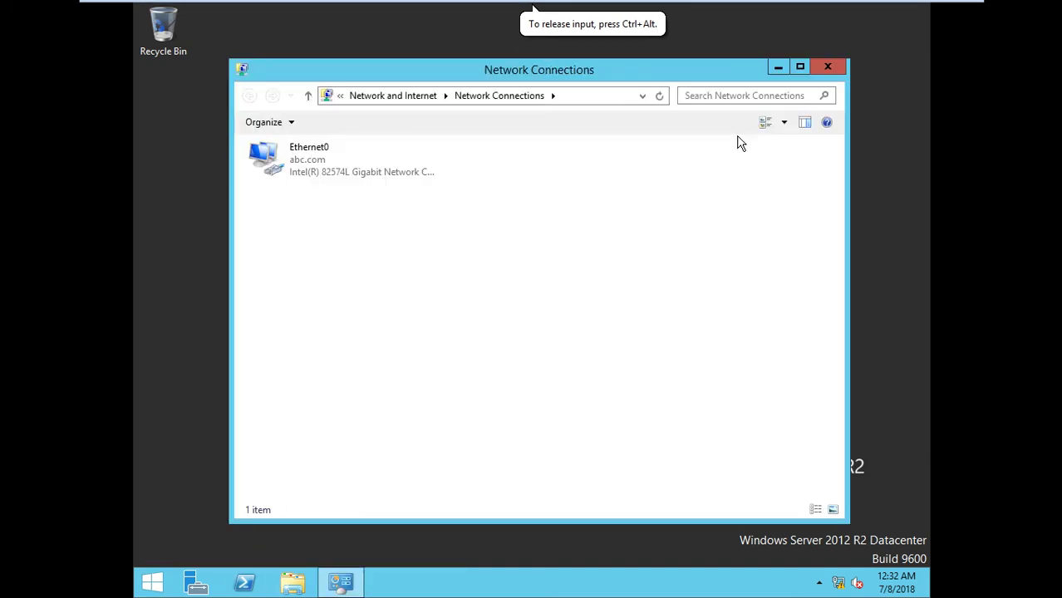
pyautogui.rightClick(325, 149)
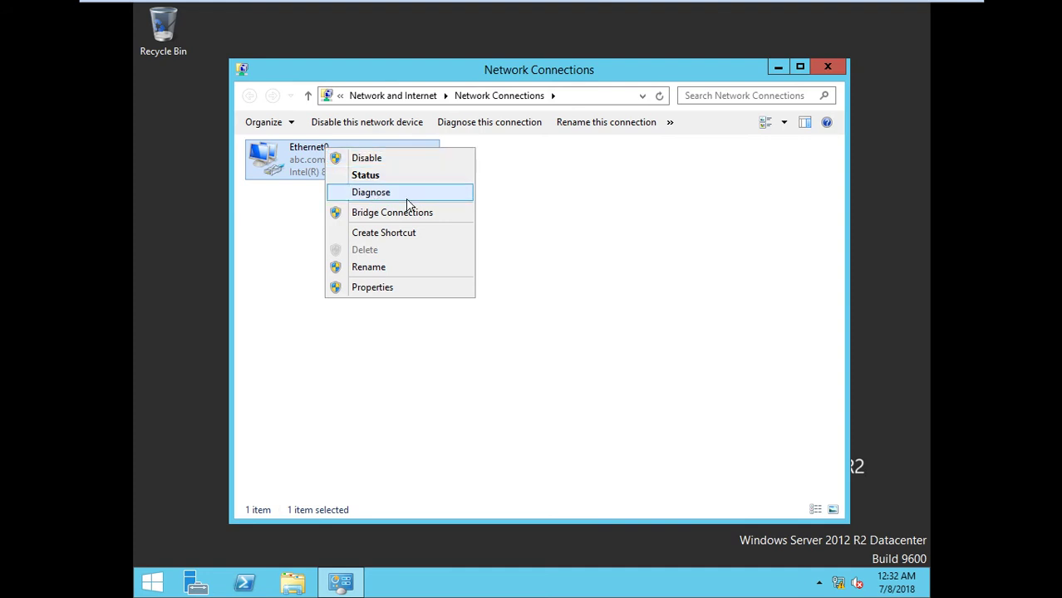
pyautogui.click(378, 269)
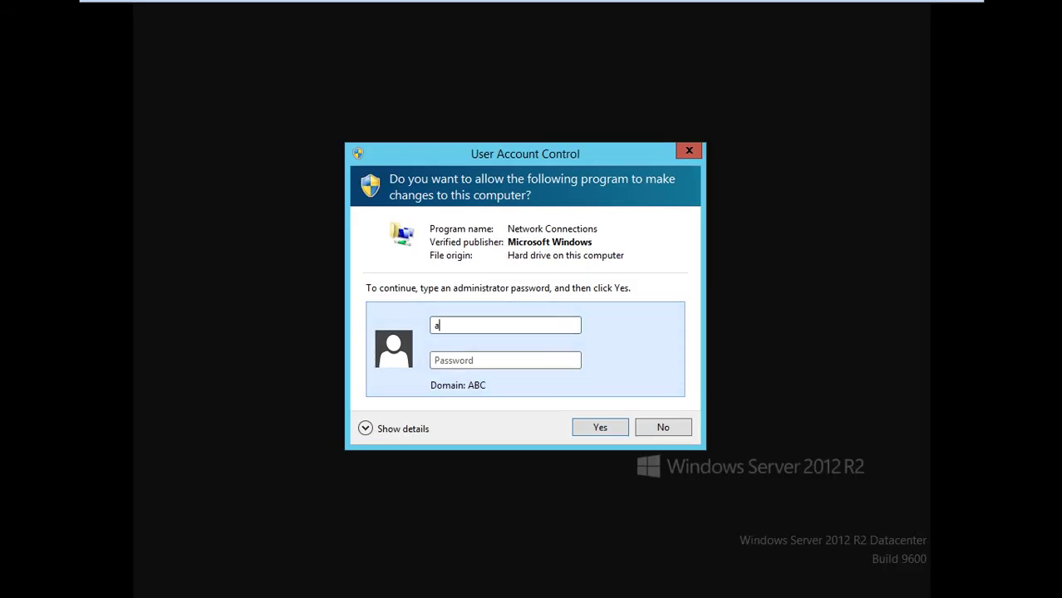
pyautogui.write('abc\\administrator')
pyautogui.click(434, 360)
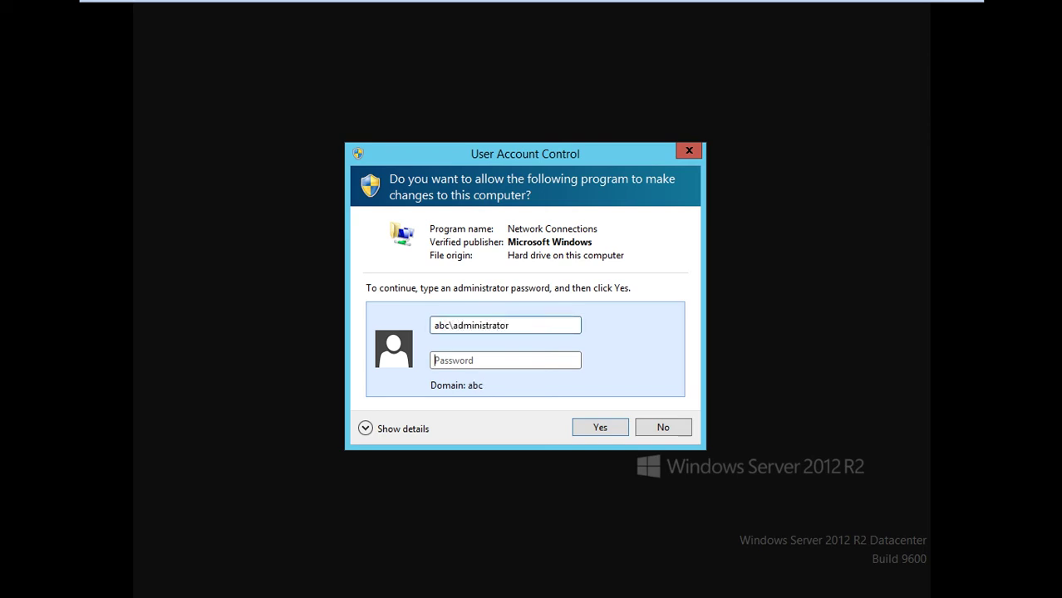
pyautogui.write('Pa$')
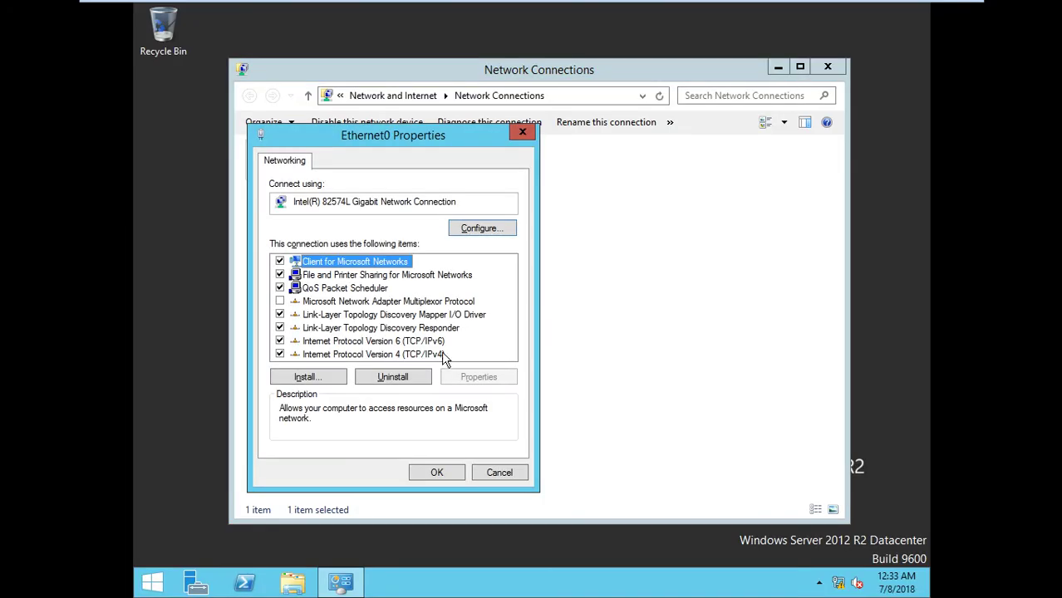
# Add an alternate DNS server in C2's IPv4 settings and close Network Connections
pyautogui.doubleClick(441, 353)
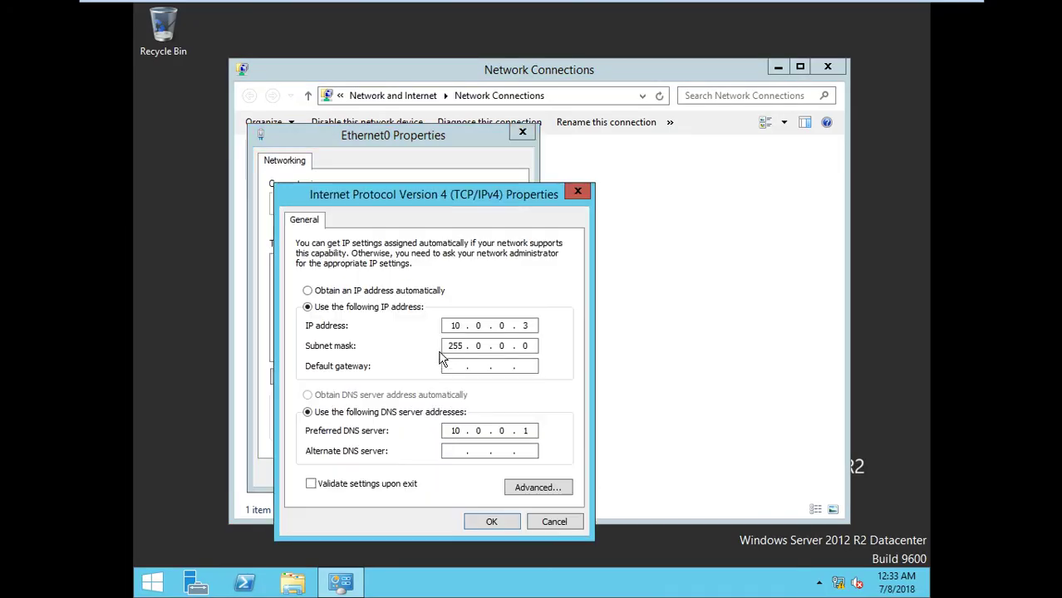
pyautogui.click(454, 451)
pyautogui.write('10.0.0.4')
pyautogui.click(475, 521)
pyautogui.click(442, 474)
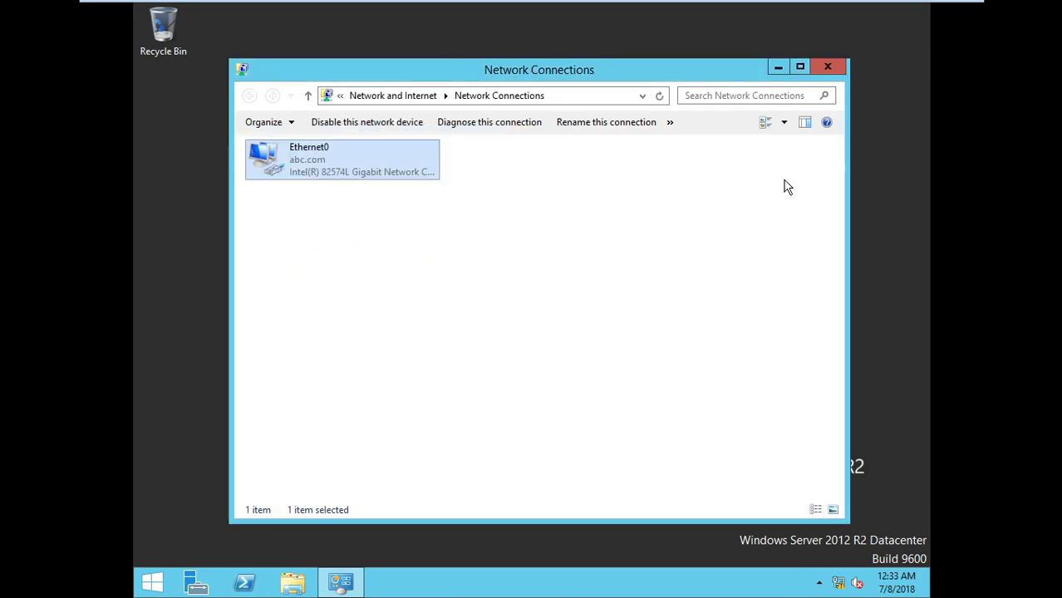
pyautogui.click(831, 70)
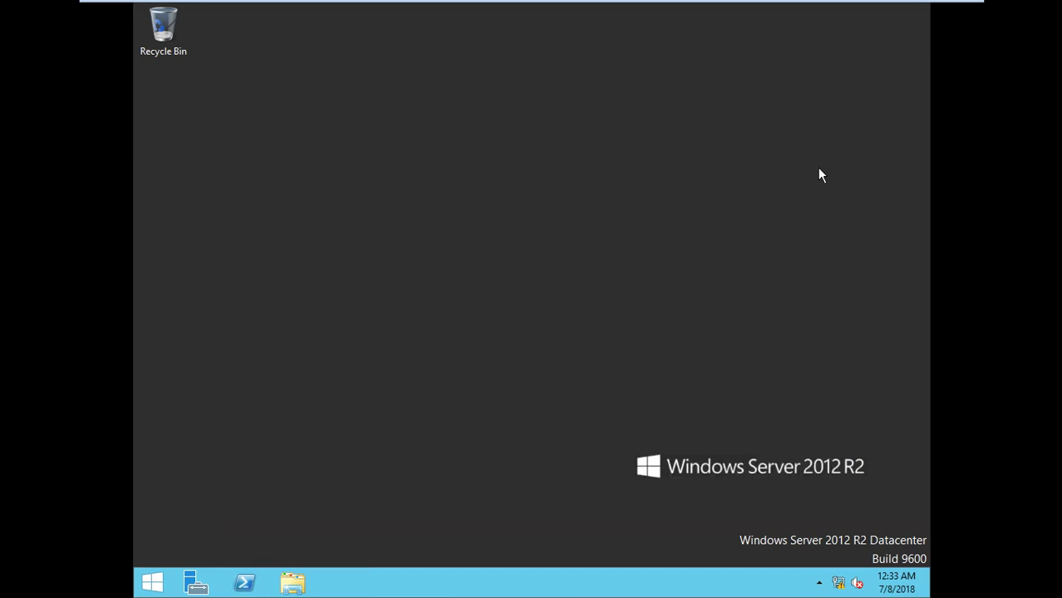
# Sign out of client C2 and then client C1 from the Start screen
pyautogui.press('super')
pyautogui.click(769, 62)
pyautogui.click(768, 135)
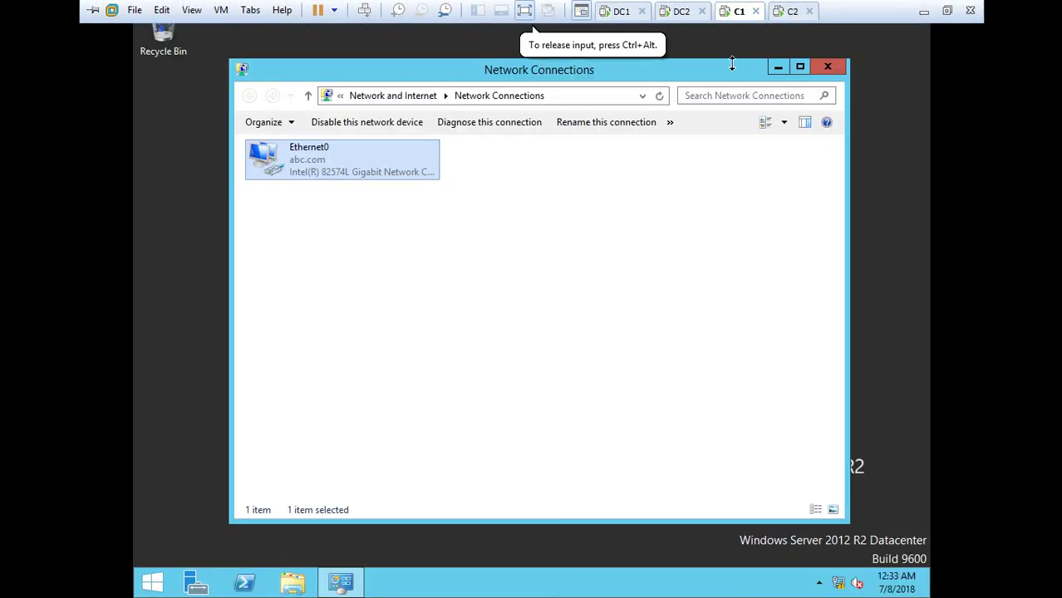
pyautogui.press('super')
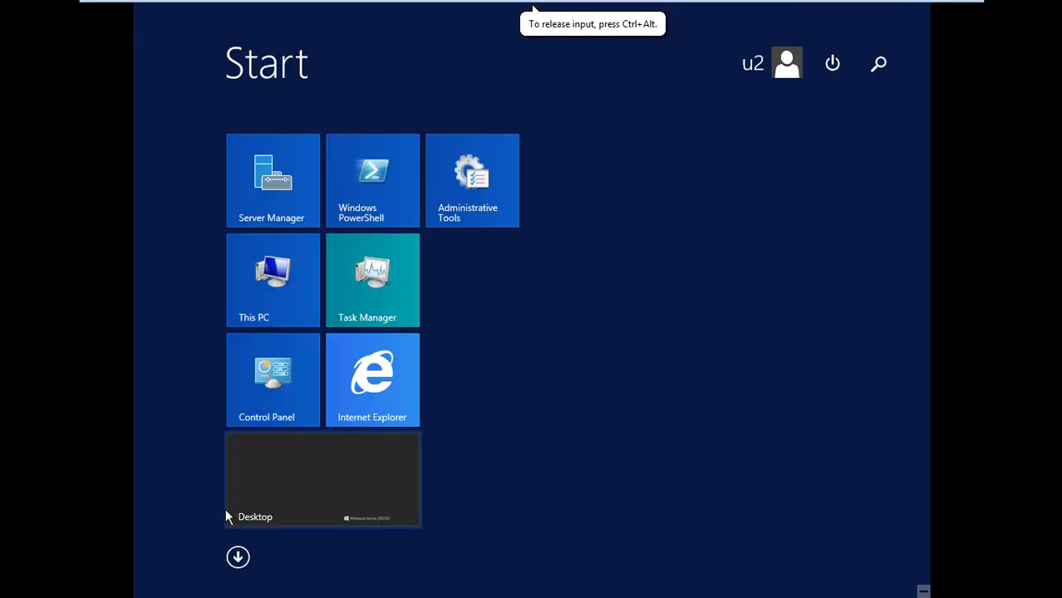
pyautogui.click(770, 62)
pyautogui.click(753, 133)
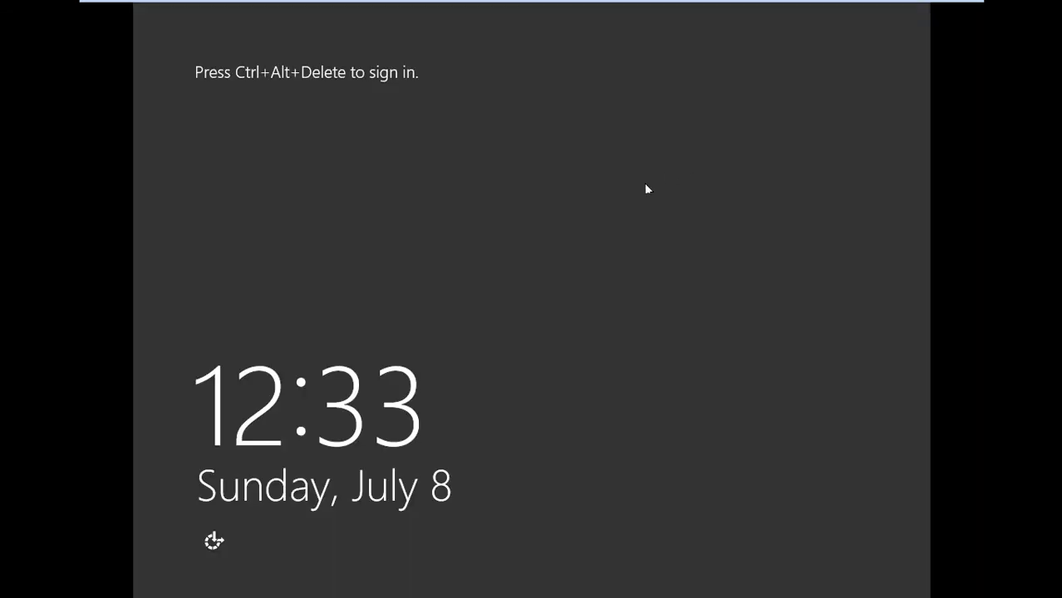
# Sign in to C1 as domain user u1 with its password
pyautogui.hotkey('ctrl', 'alt', 'Delete')
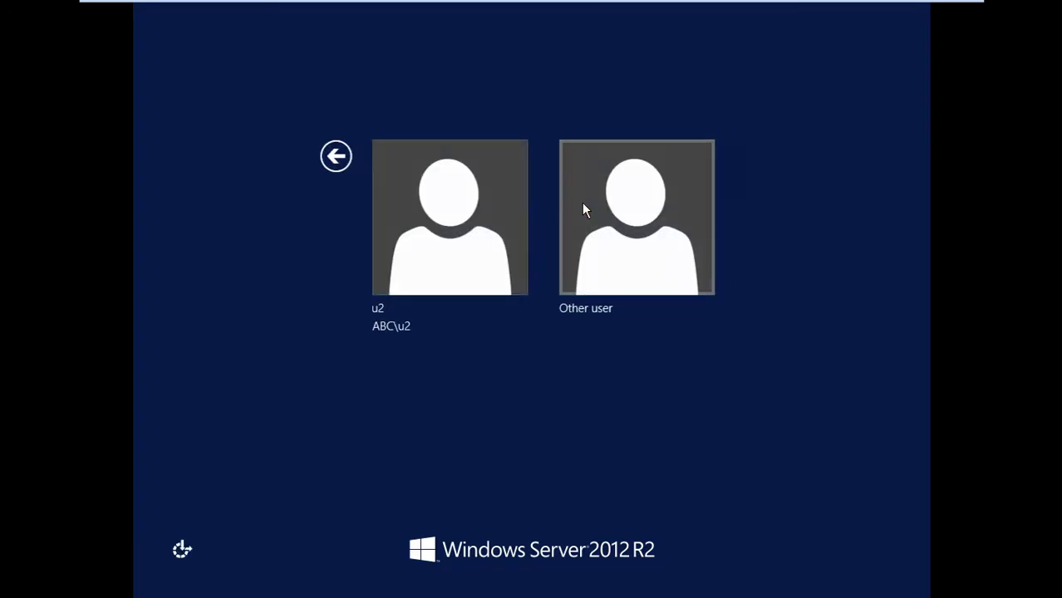
pyautogui.click(584, 210)
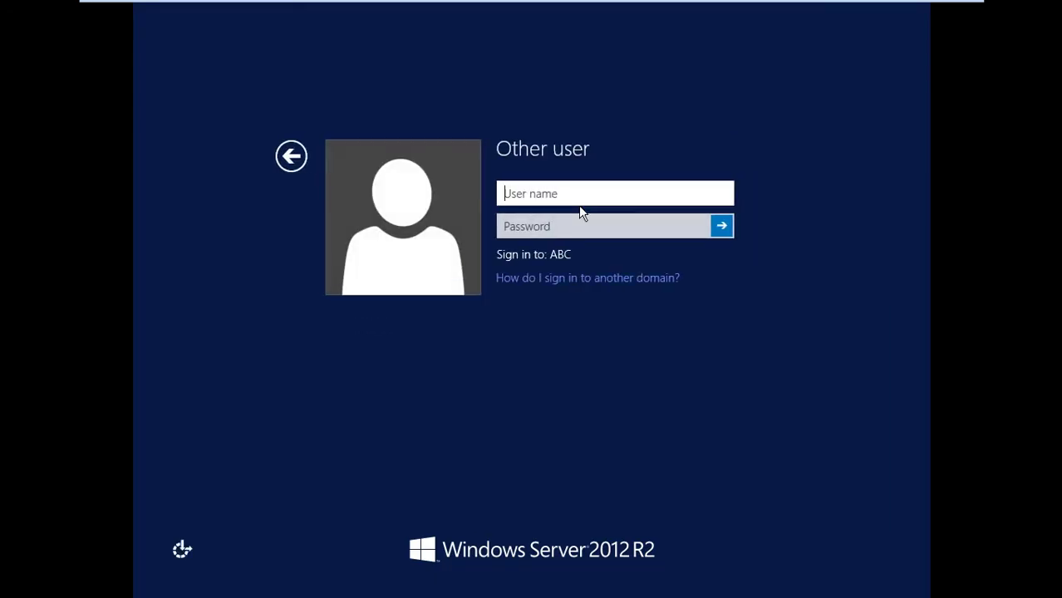
pyautogui.write('u1')
pyautogui.press('Tab')
pyautogui.write('P@ssw0rd')
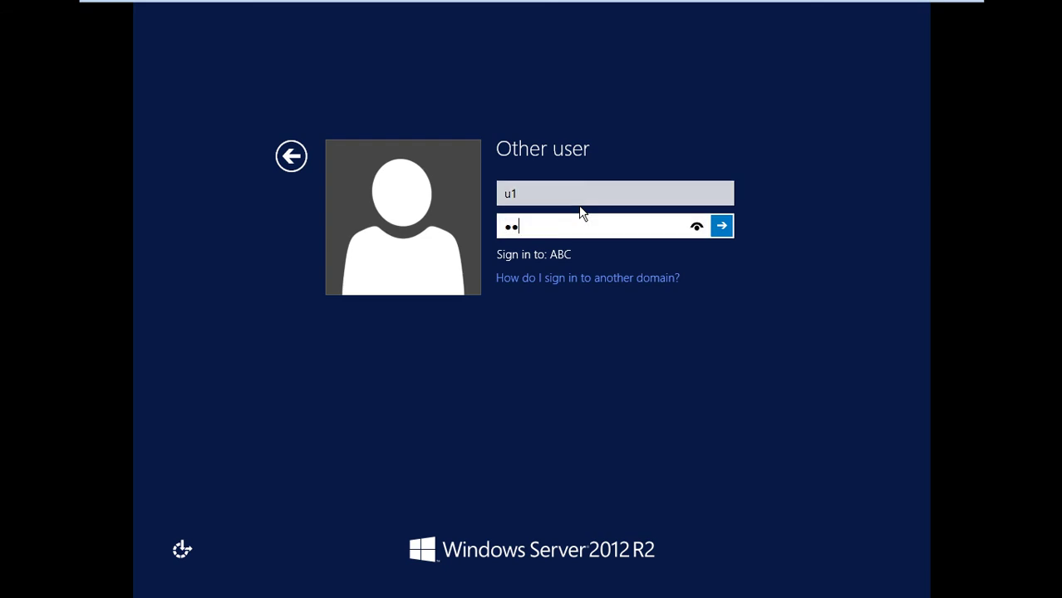
pyautogui.press('Return')
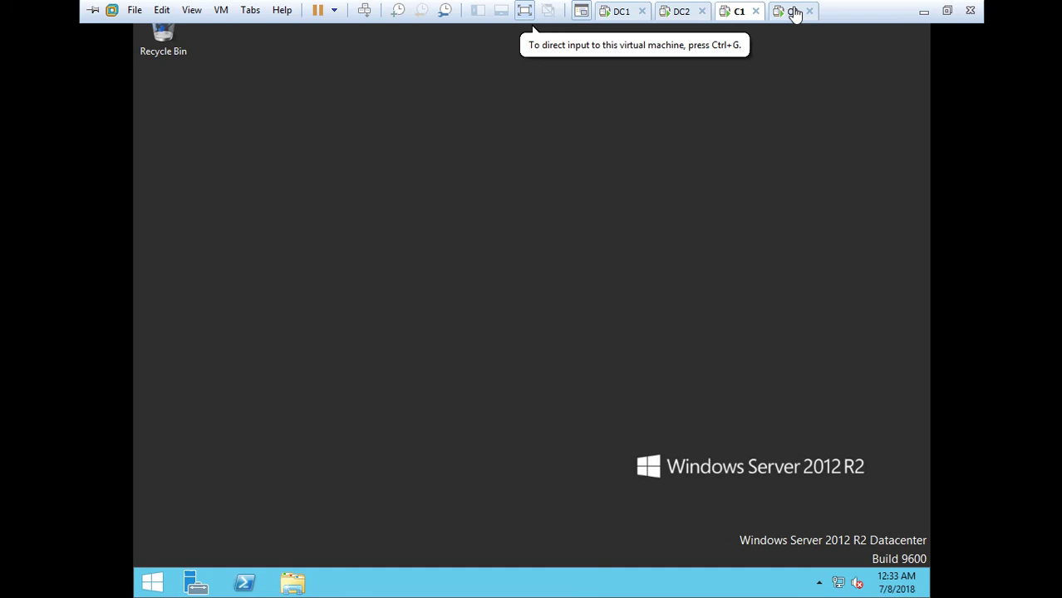
# Sign in to C2 as domain user u2 with its password
pyautogui.click(795, 11)
pyautogui.click(756, 155)
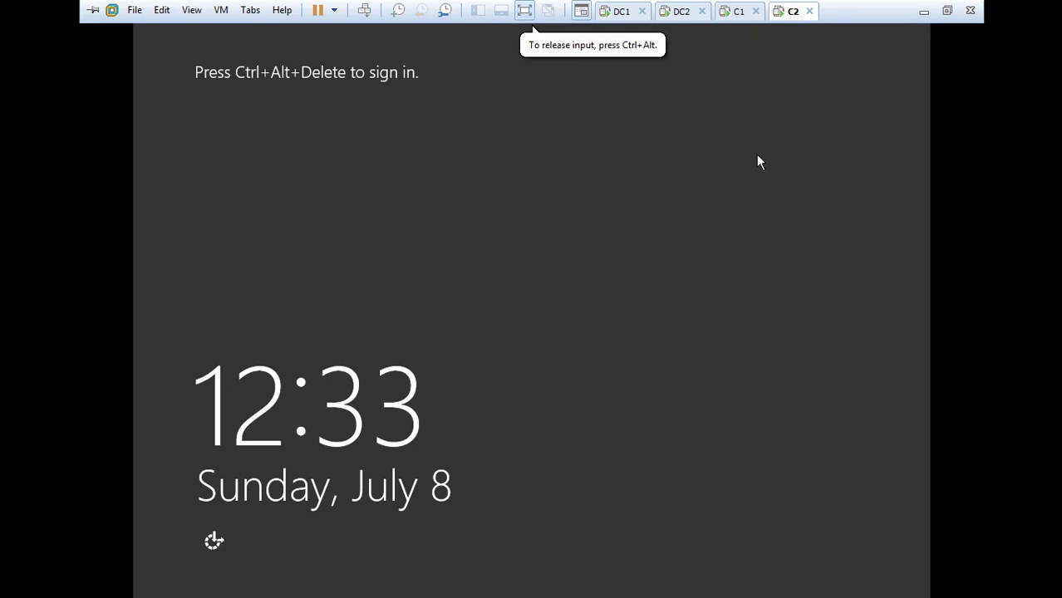
pyautogui.press('ctrl+alt+Insert')
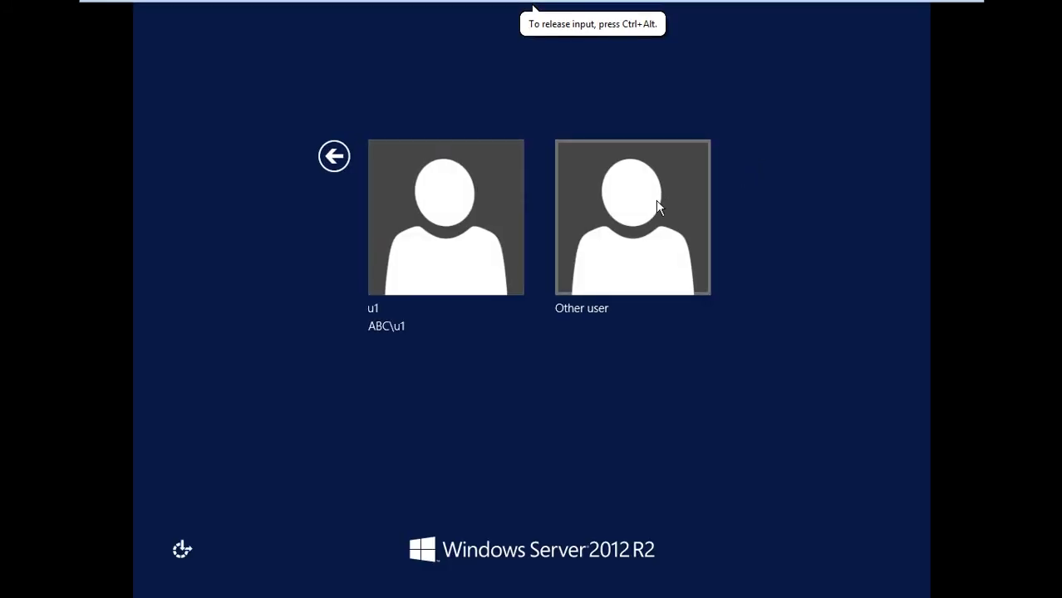
pyautogui.click(652, 203)
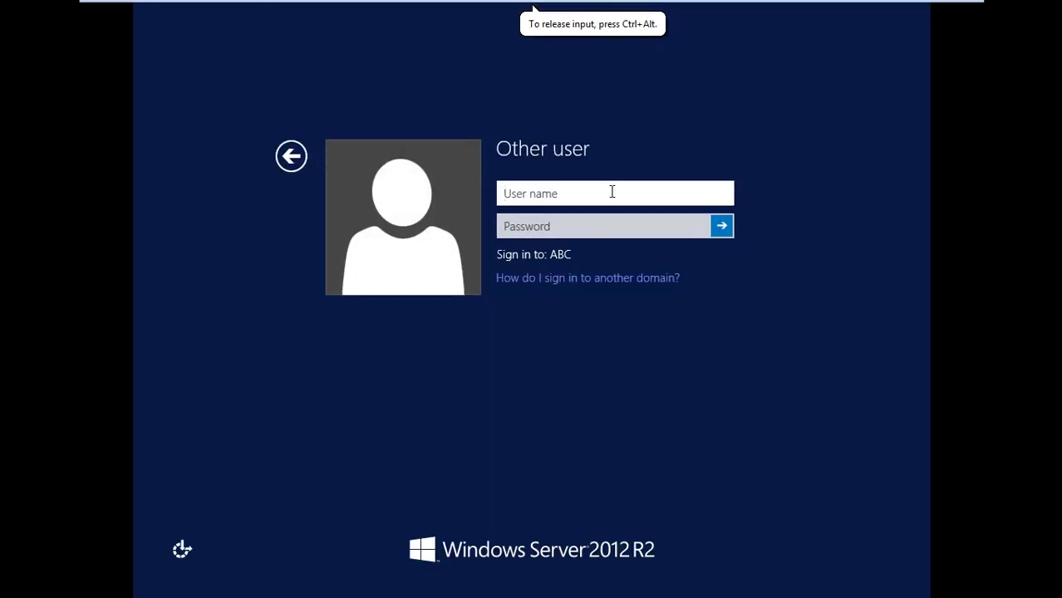
pyautogui.write('u2')
pyautogui.press('Tab')
pyautogui.write('••••••')
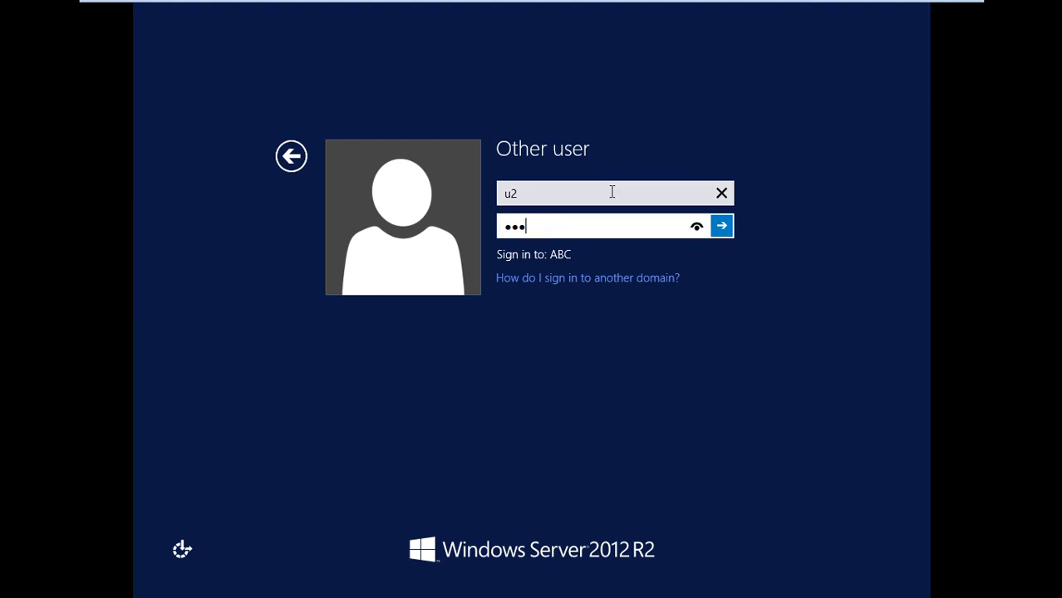
pyautogui.write('••')
pyautogui.press('Return')
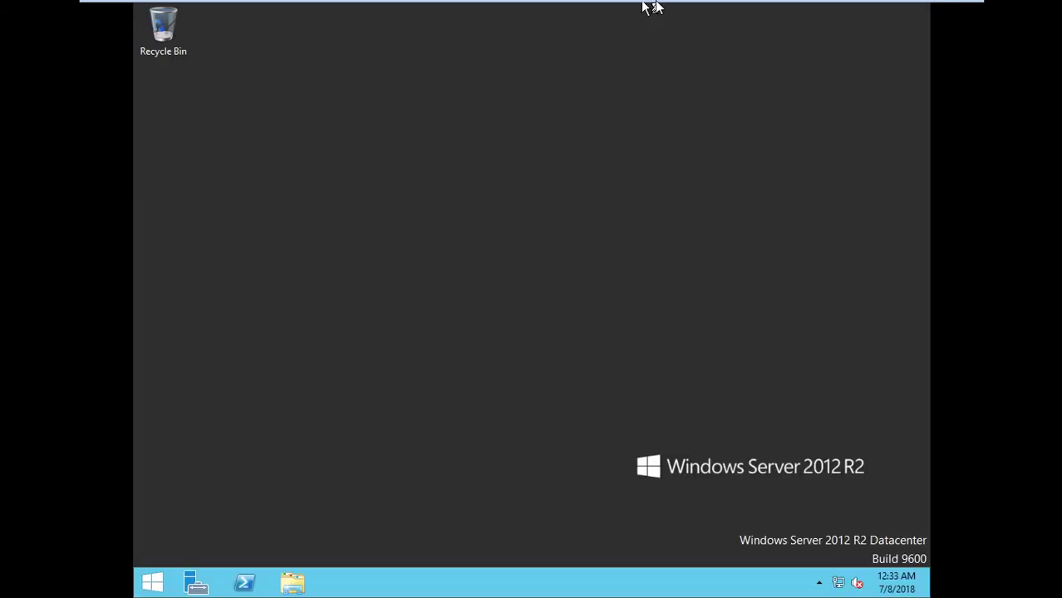
# On C1, open a Command Prompt and run set to list the environment variables
pyautogui.moveTo(652, 6)
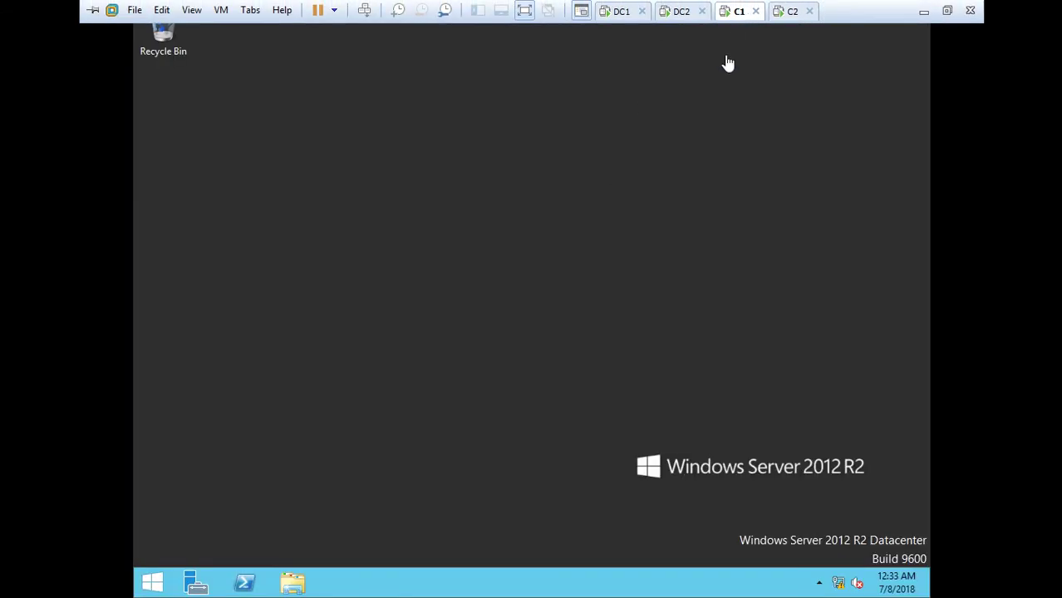
pyautogui.press('super+r')
pyautogui.write('cms')
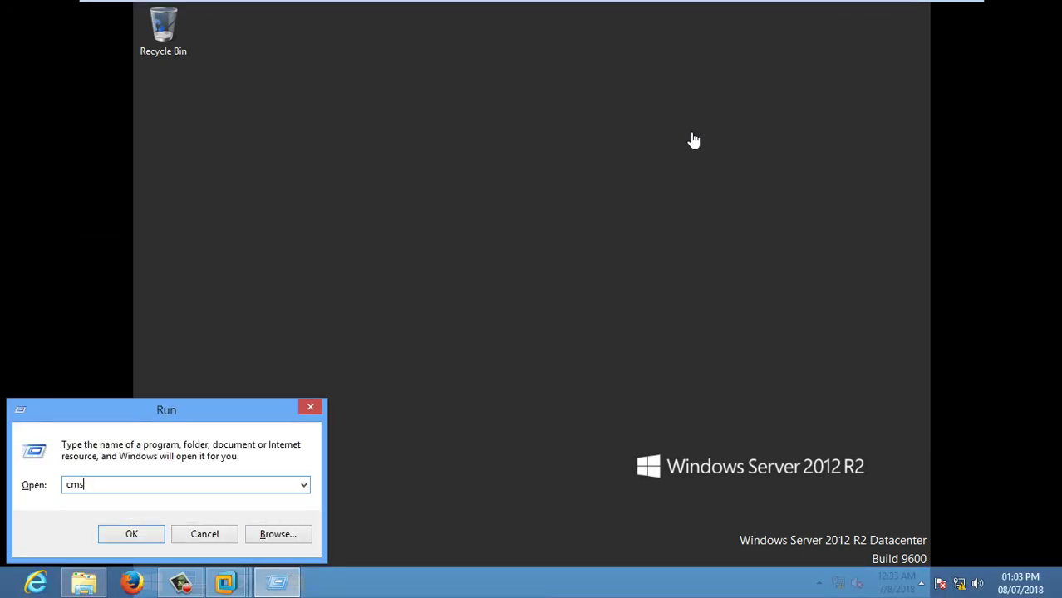
pyautogui.click(690, 136)
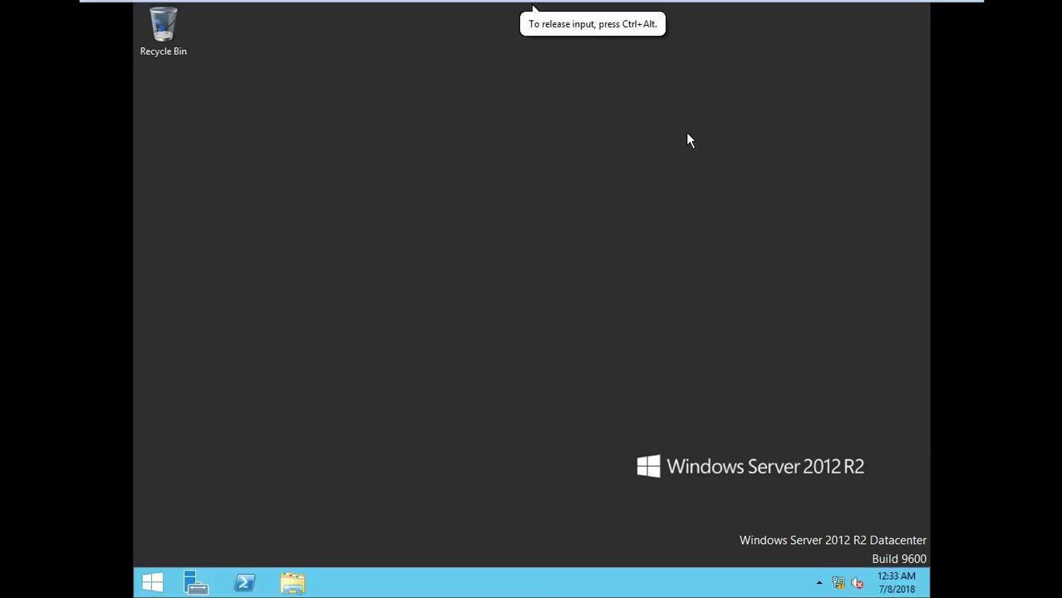
pyautogui.press('super+r')
pyautogui.write('cmd')
pyautogui.press('Return')
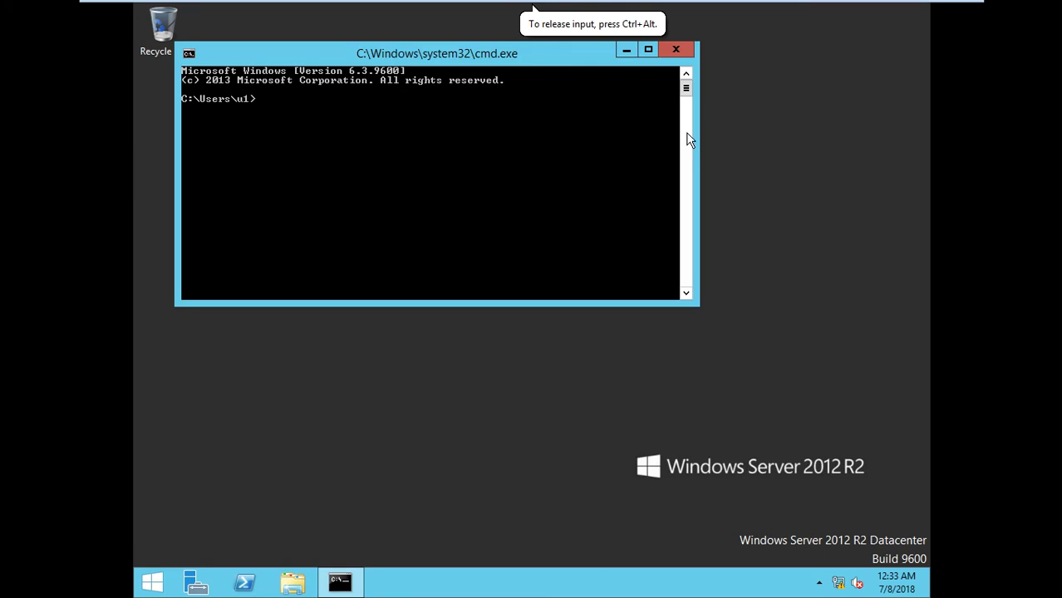
pyautogui.write('set')
pyautogui.press('Return')
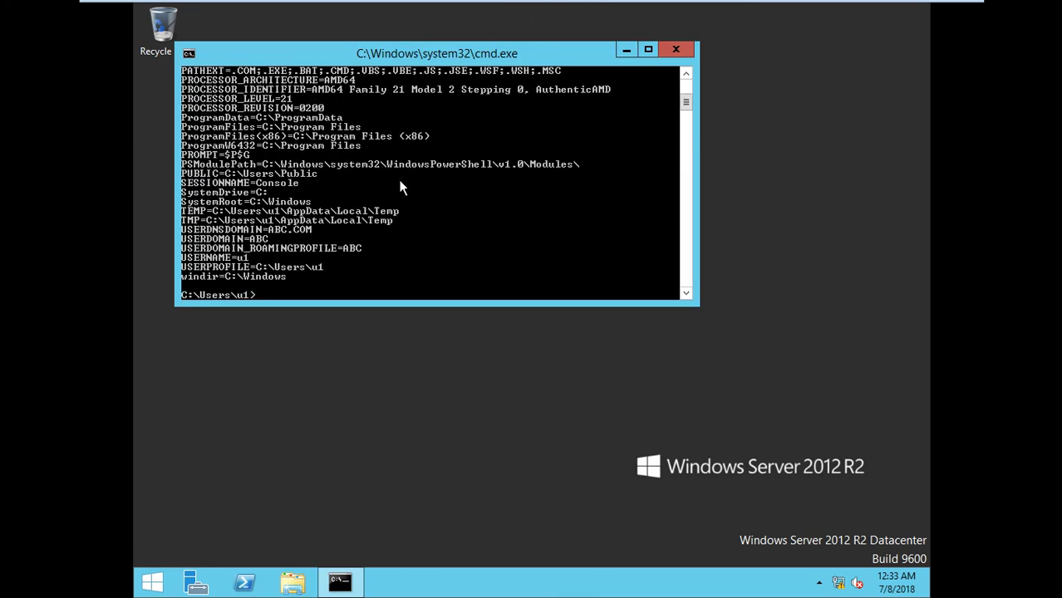
# Scroll back to the LOGONSERVER=\\SRV1 line and mark it in the console
pyautogui.scroll(1, 425, 189)
pyautogui.scroll(-1, 424, 188)
pyautogui.scroll(1, 399, 189)
pyautogui.scroll(-1, 345, 189)
pyautogui.click(685, 74)
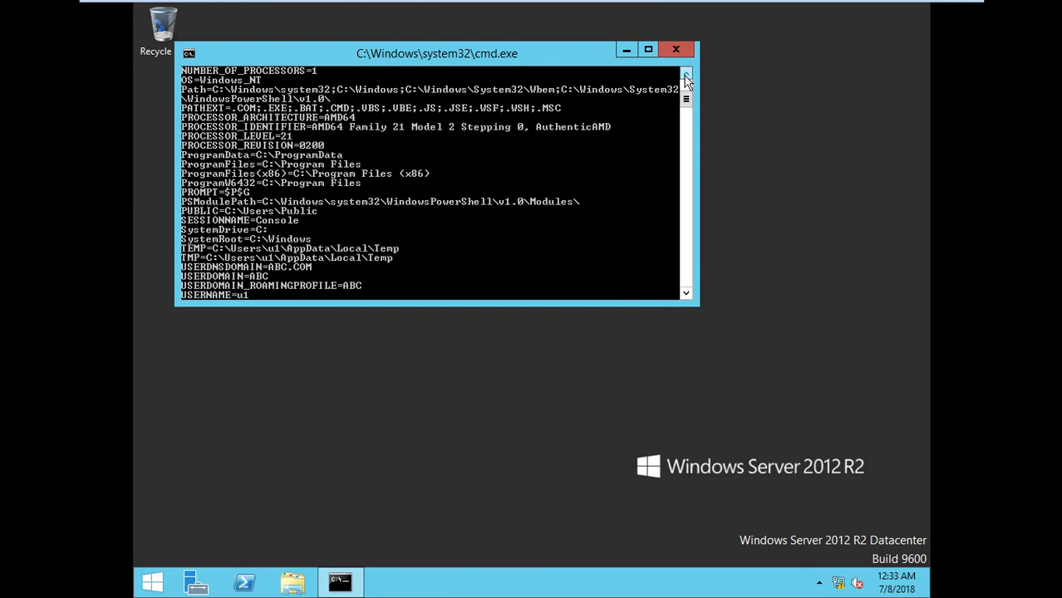
pyautogui.scroll(2, 686, 78)
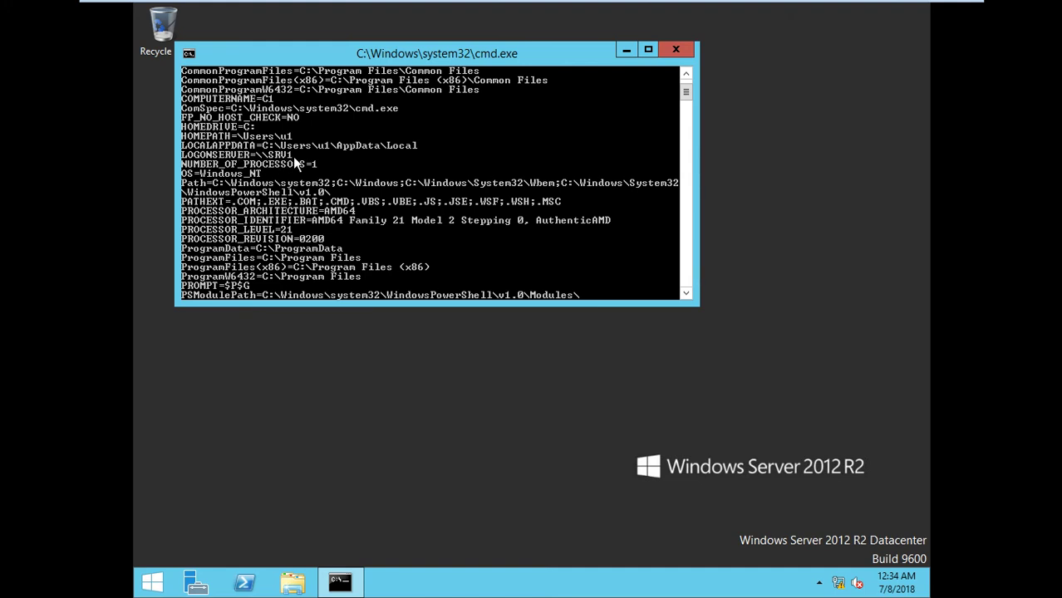
pyautogui.rightClick(293, 156)
pyautogui.click(309, 163)
pyautogui.moveTo(183, 154); pyautogui.dragTo(291, 164)
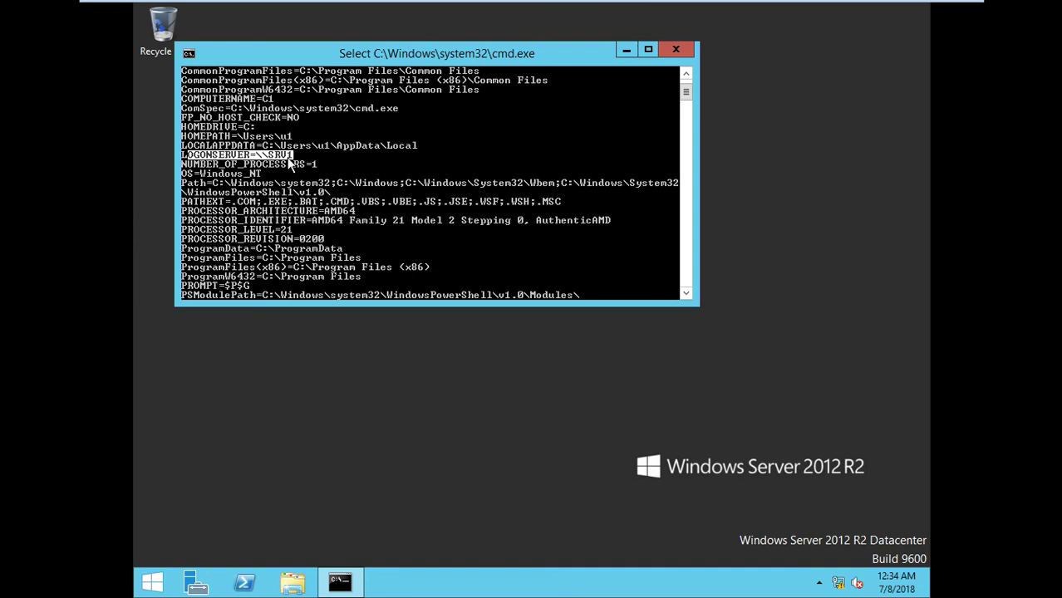
# On C2, run cmd and set to confirm user u2 logged on through \\SRV1
pyautogui.moveTo(742, 5)
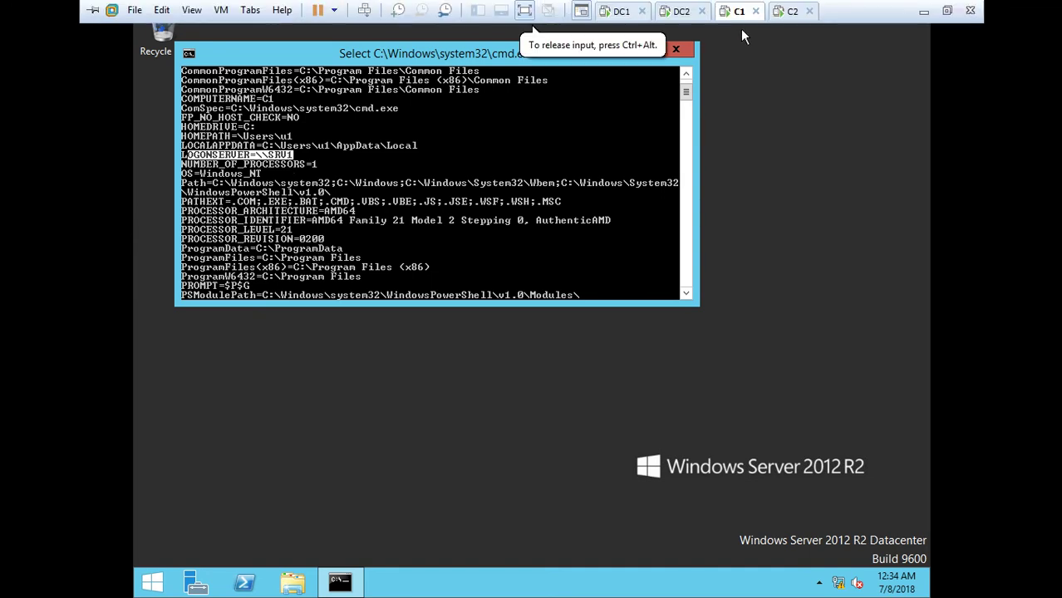
pyautogui.click(790, 13)
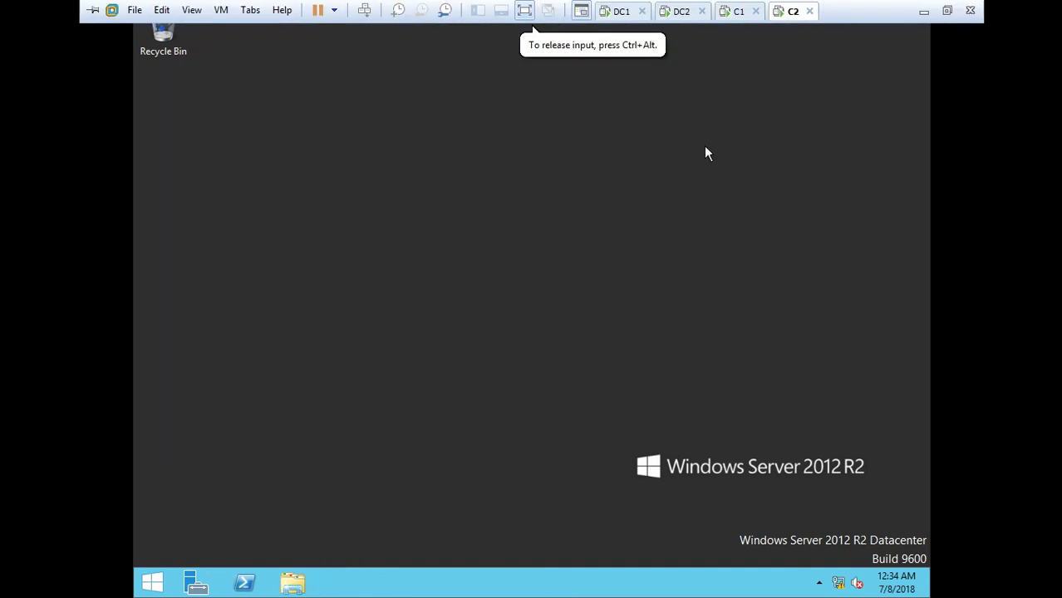
pyautogui.press('super+r')
pyautogui.write('cmd')
pyautogui.press('Return')
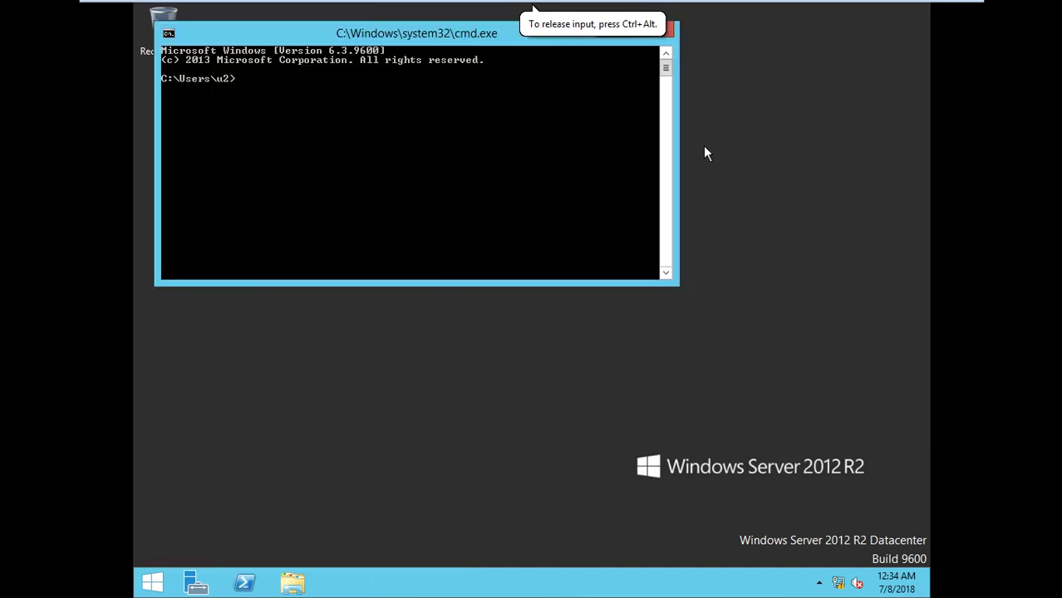
pyautogui.write('set')
pyautogui.press('Return')
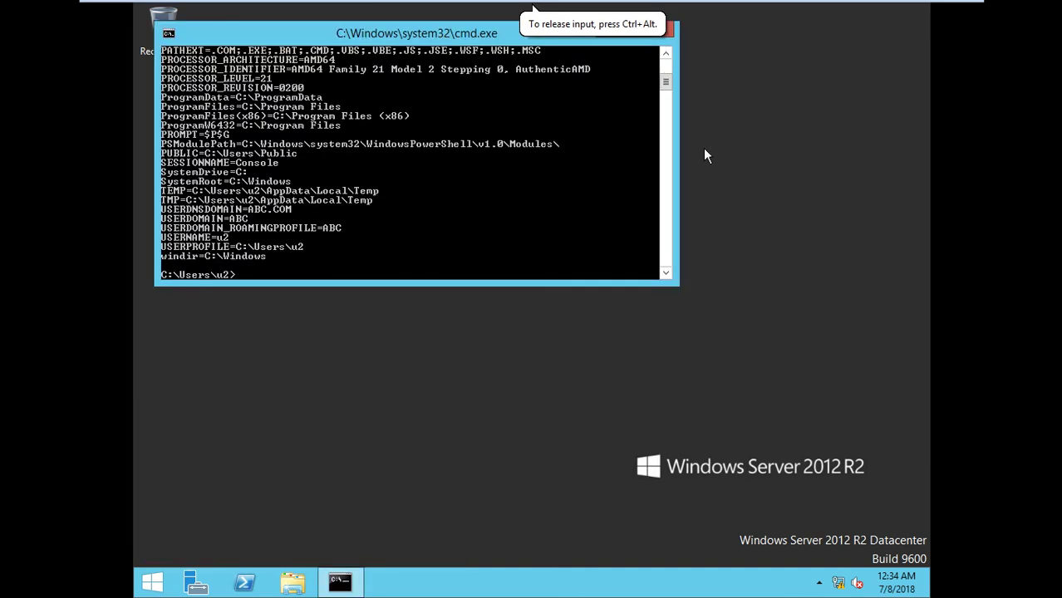
pyautogui.scroll(-1, 693, 143)
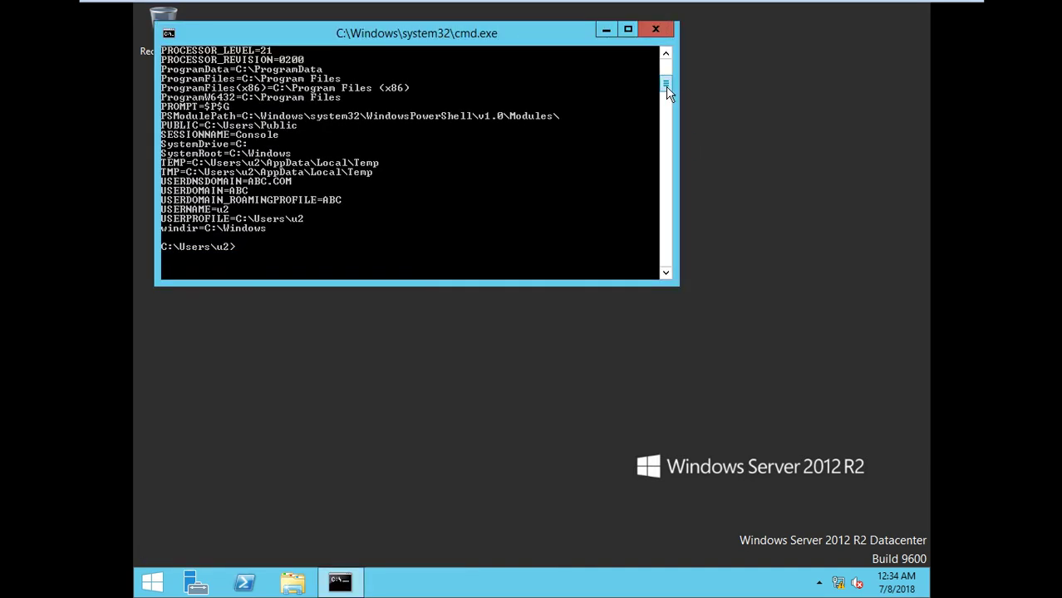
pyautogui.scroll(8, 665, 86)
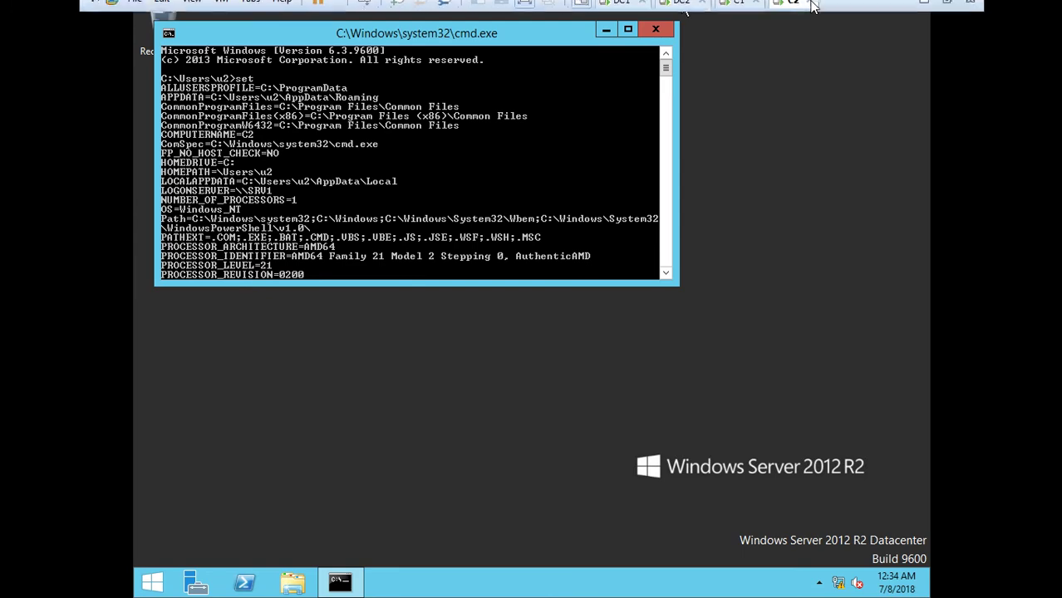
# Sign out the domain users on both C1 and C2 from the Start screen account menu
pyautogui.click(735, 11)
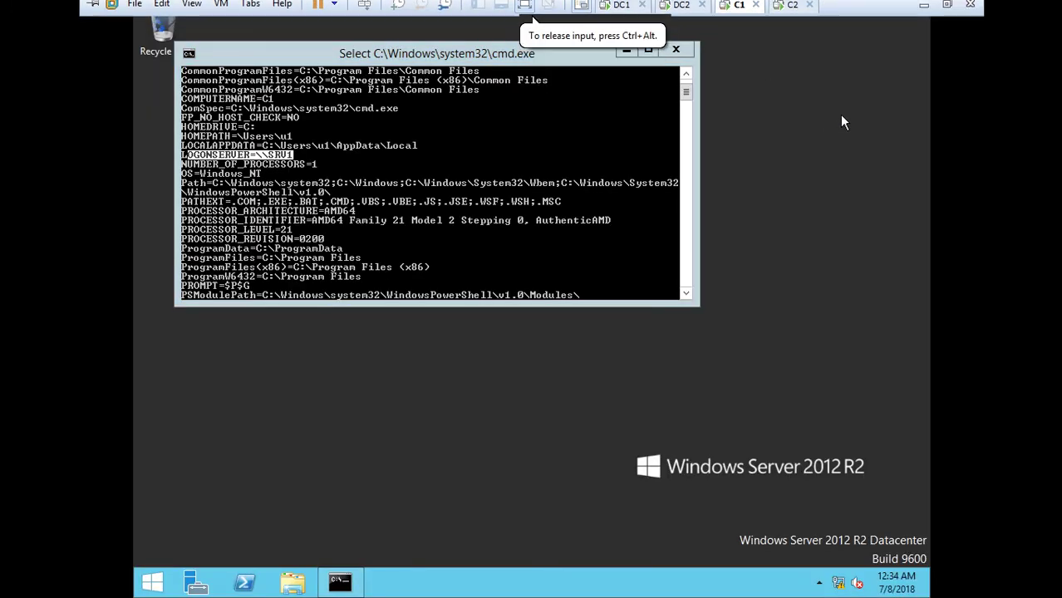
pyautogui.press('super')
pyautogui.click(742, 73)
pyautogui.click(737, 138)
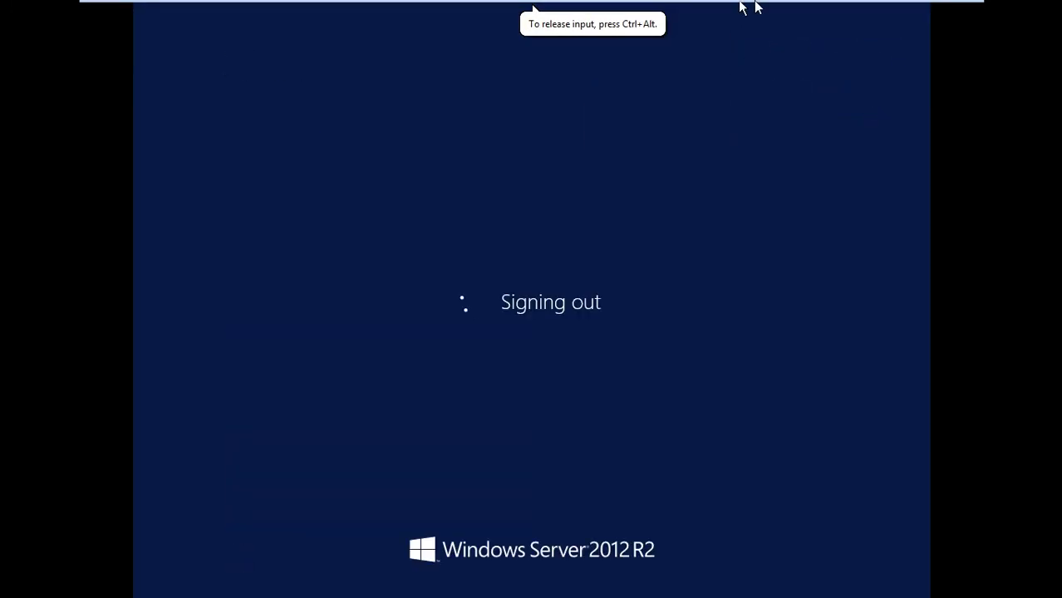
pyautogui.click(793, 11)
pyautogui.press('super')
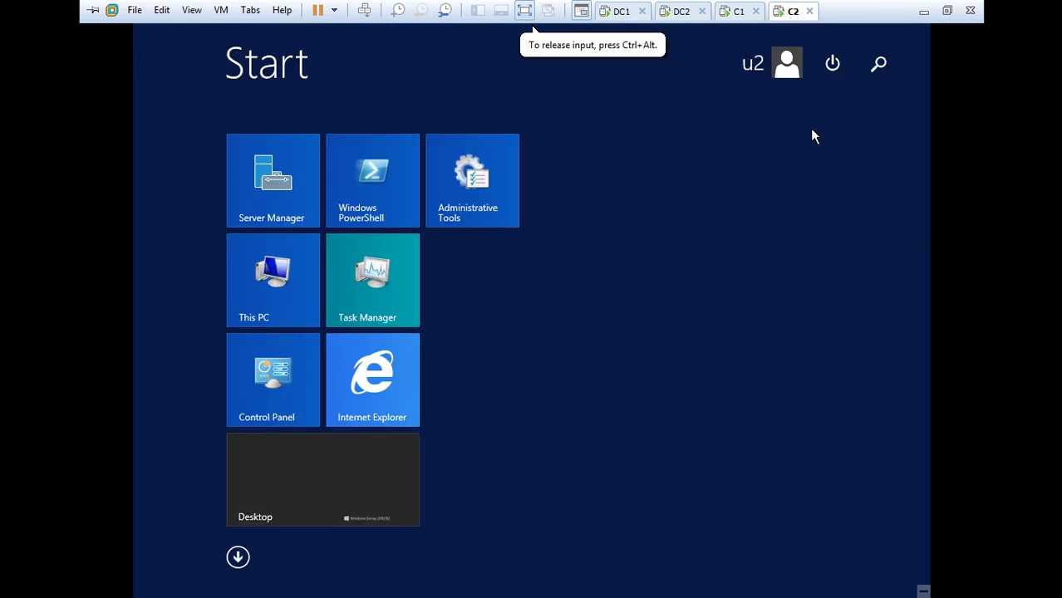
pyautogui.click(772, 63)
pyautogui.click(776, 141)
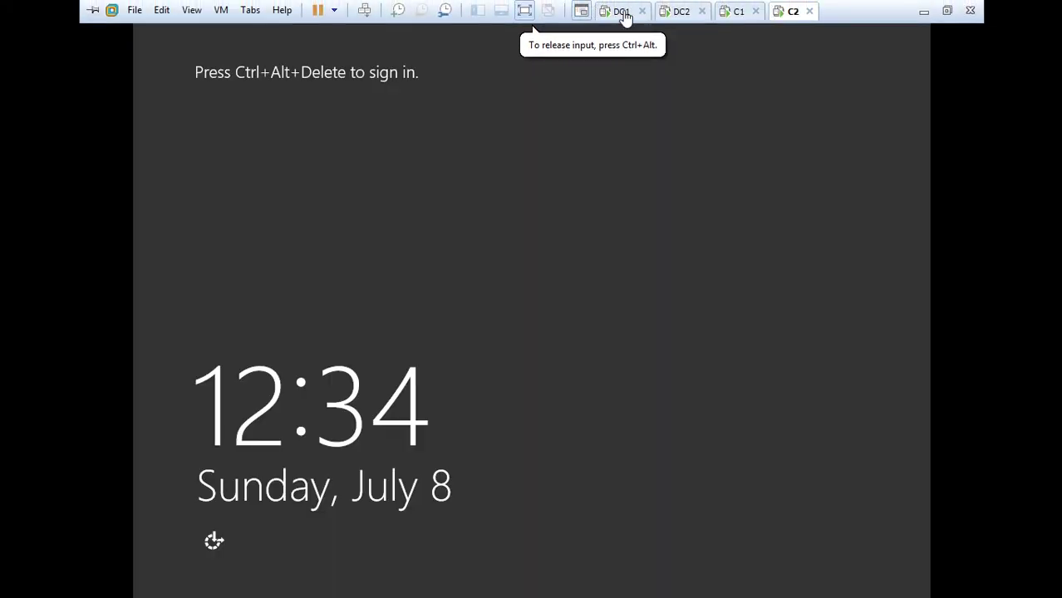
# On DC1, disable the Ethernet0 adapter in Network Connections (ncpa.cpl)
pyautogui.click(623, 12)
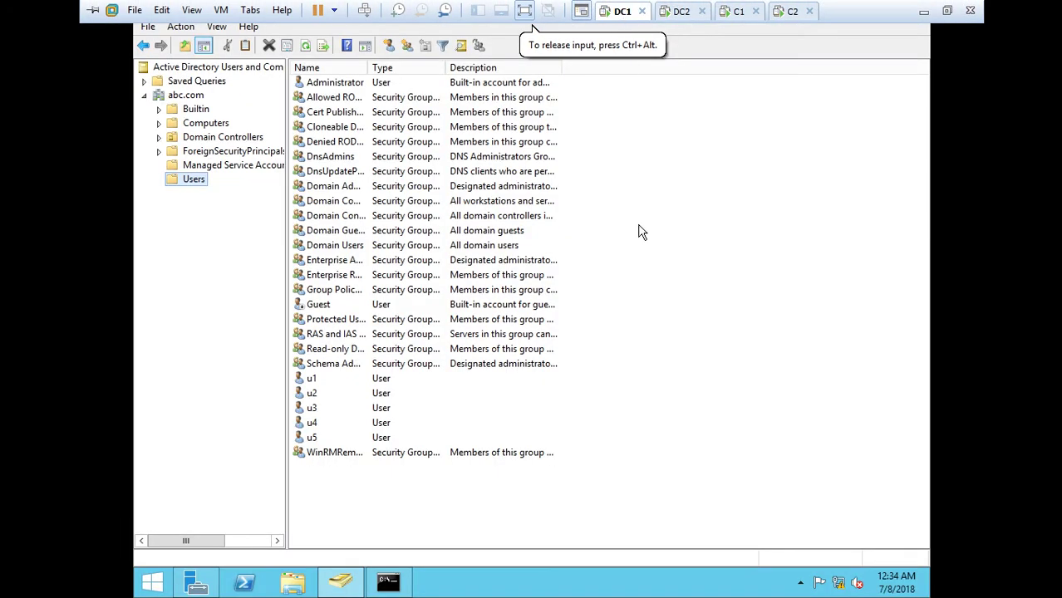
pyautogui.press('super+r')
pyautogui.write('ncpa')
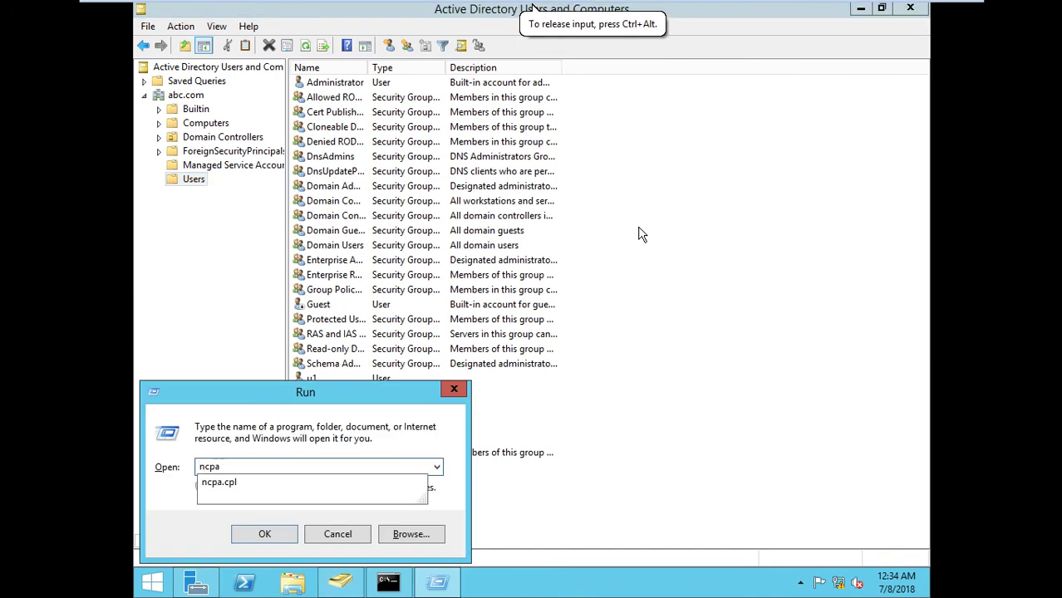
pyautogui.write('.cpl')
pyautogui.press('Return')
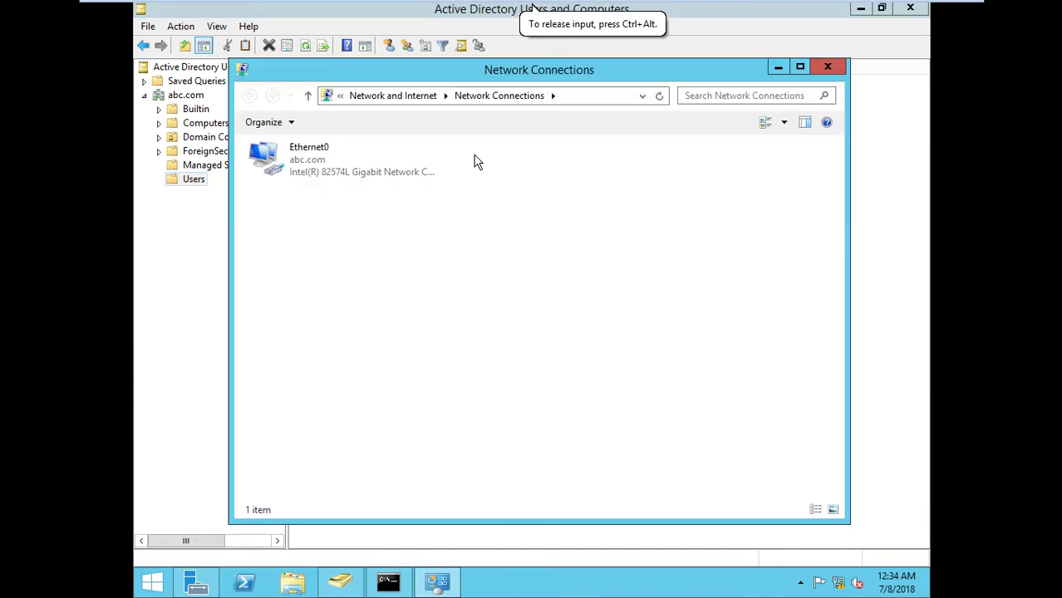
pyautogui.click(364, 147)
pyautogui.rightClick(364, 147)
pyautogui.click(392, 159)
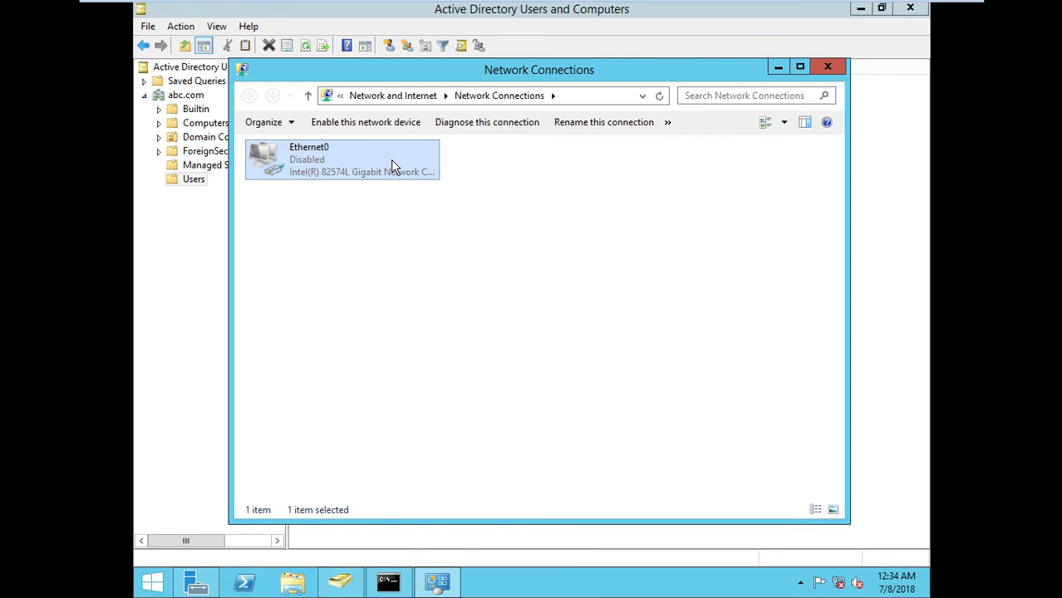
# On C1, sign in as ABC domain user u4 through Other user with the account password
pyautogui.moveTo(700, 6)
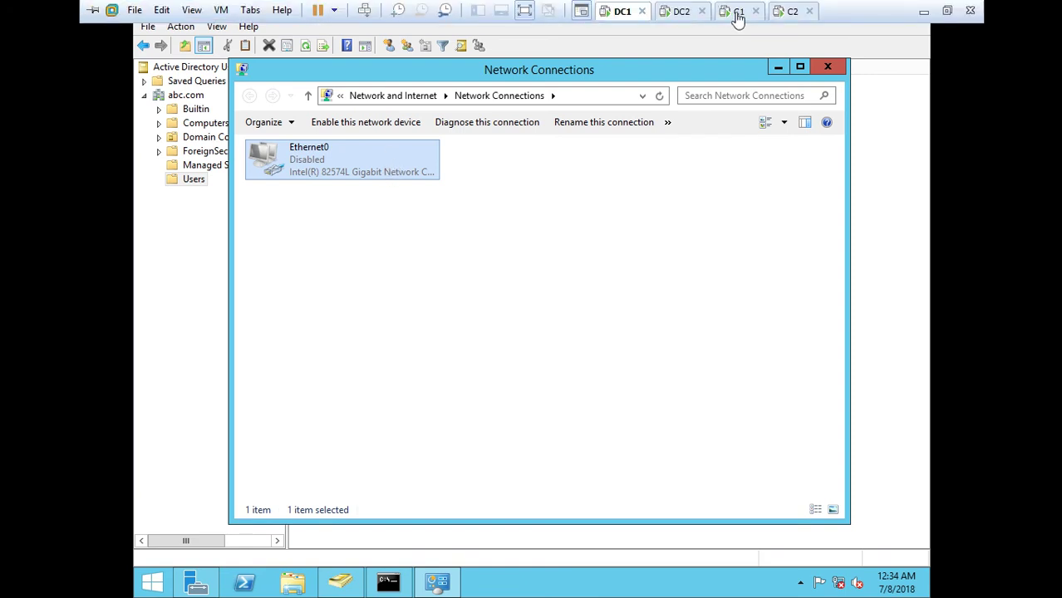
pyautogui.click(737, 11)
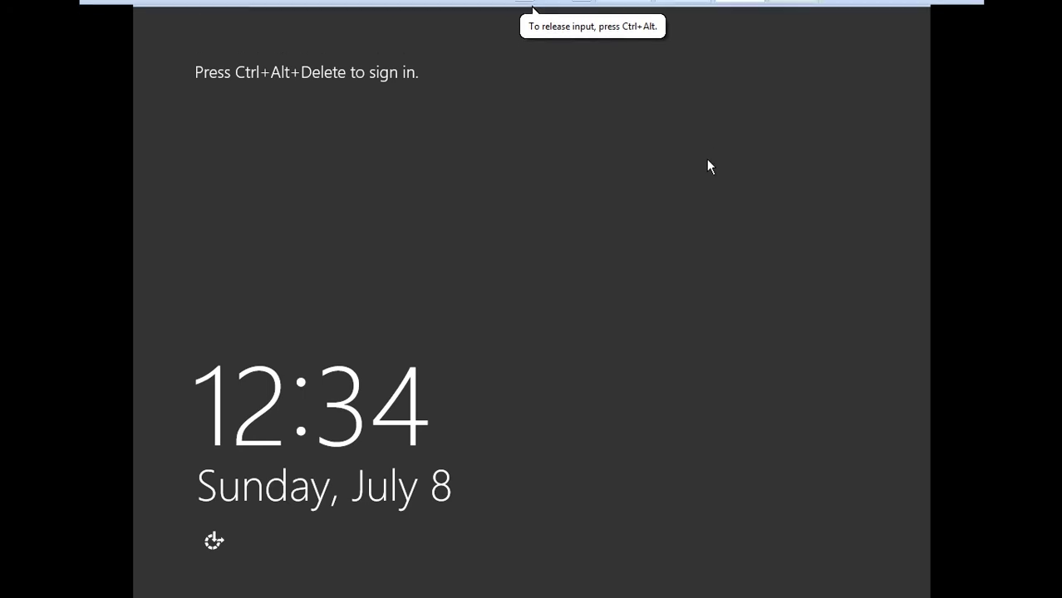
pyautogui.press('ctrl+alt+Insert')
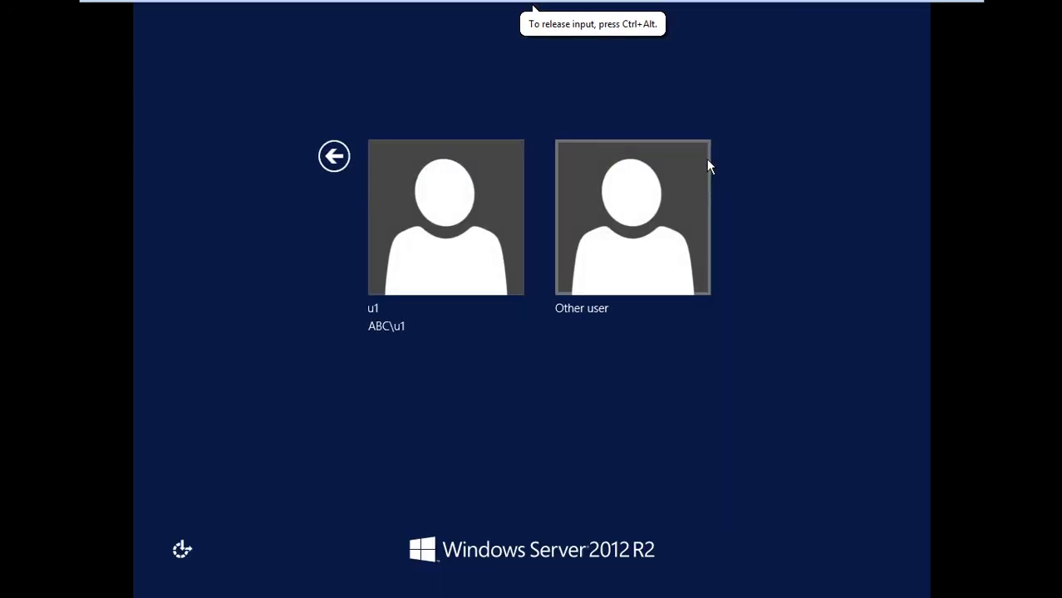
pyautogui.click(667, 197)
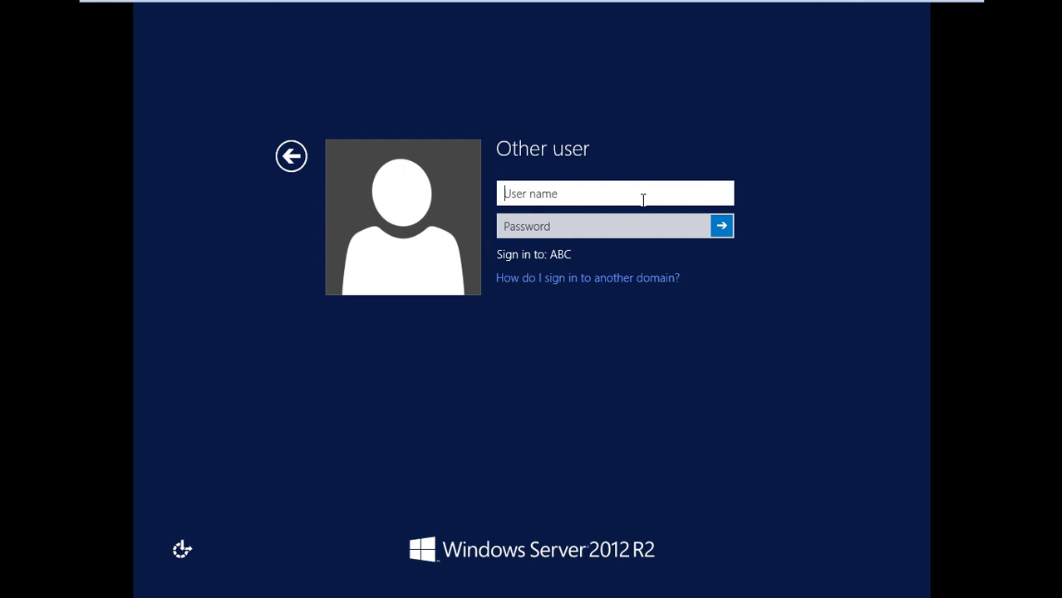
pyautogui.write('u4')
pyautogui.press('Tab')
pyautogui.write('•••••')
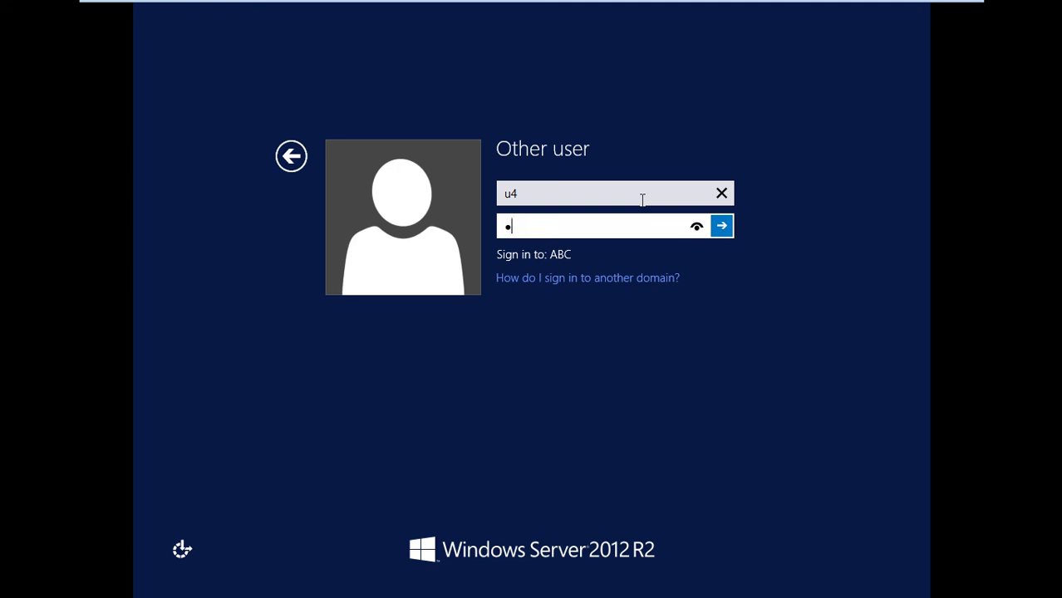
pyautogui.write('•••')
pyautogui.press('Return')
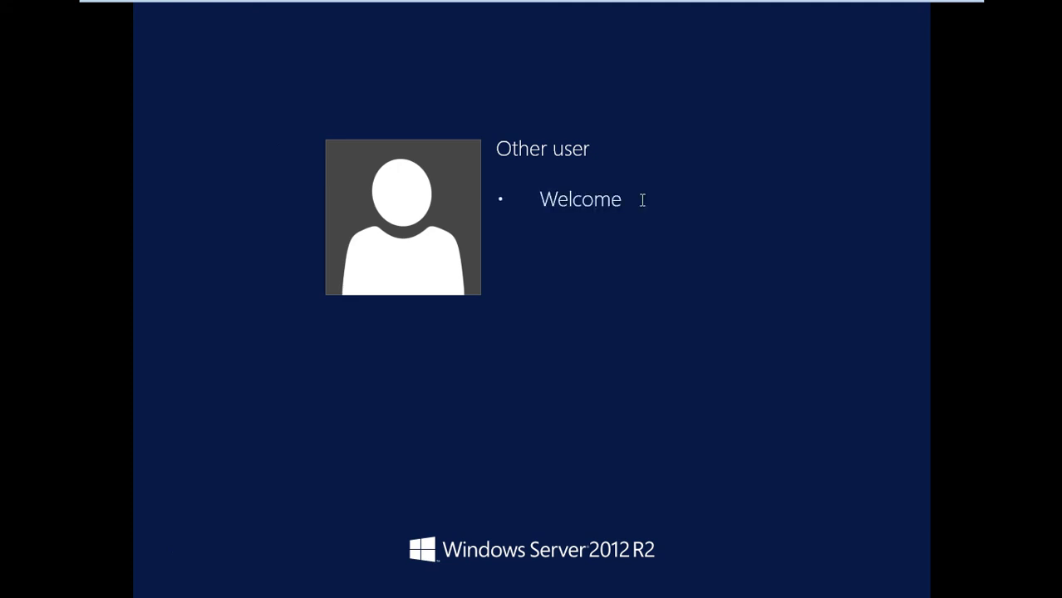